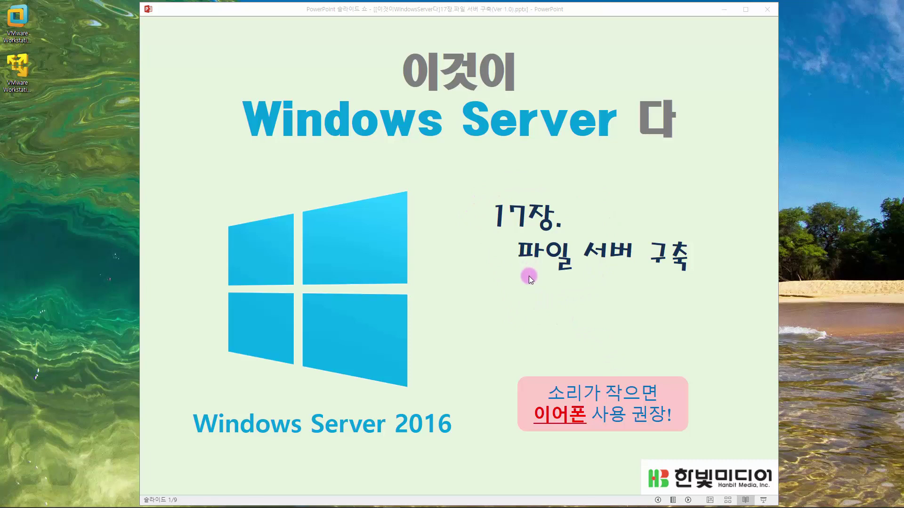
- Advance the slide show to slide 2, on NTFS file system advantages
click(500, 253)
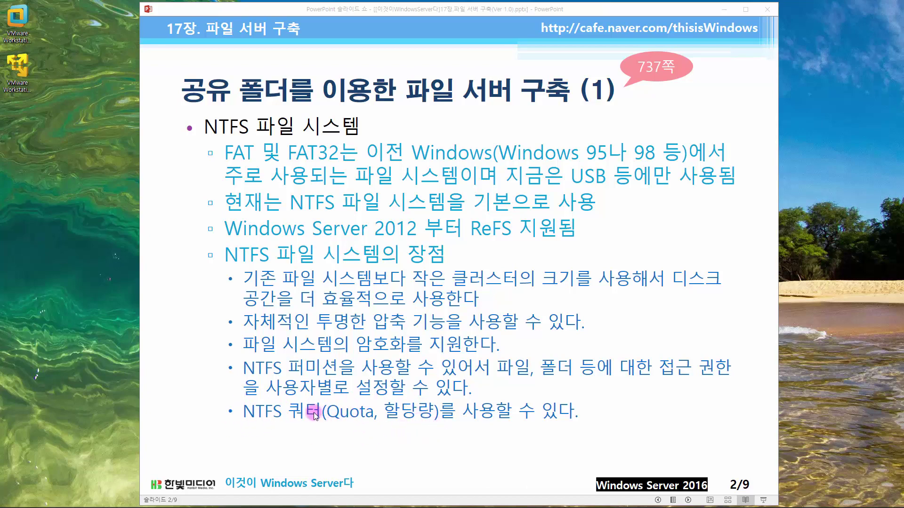
- Advance to slide 3 (Practice 1) and drag the slide show window to the right
click(423, 332)
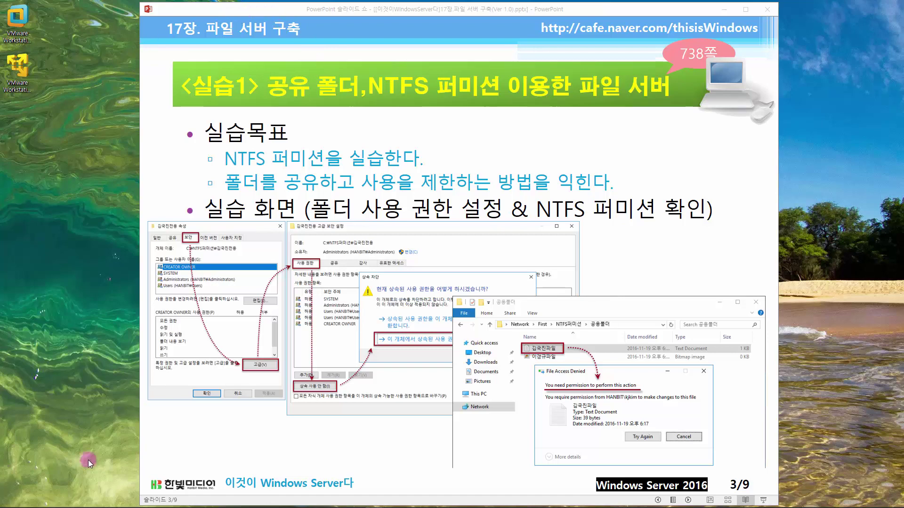
drag(225, 15, 352, 11)
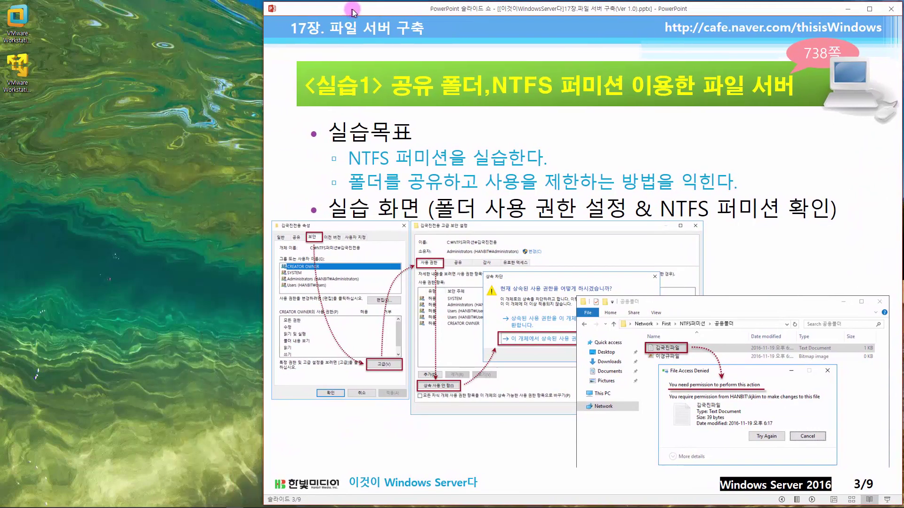
- Launch VMware Workstation Pro from its desktop shortcut
click(38, 59)
click(22, 34)
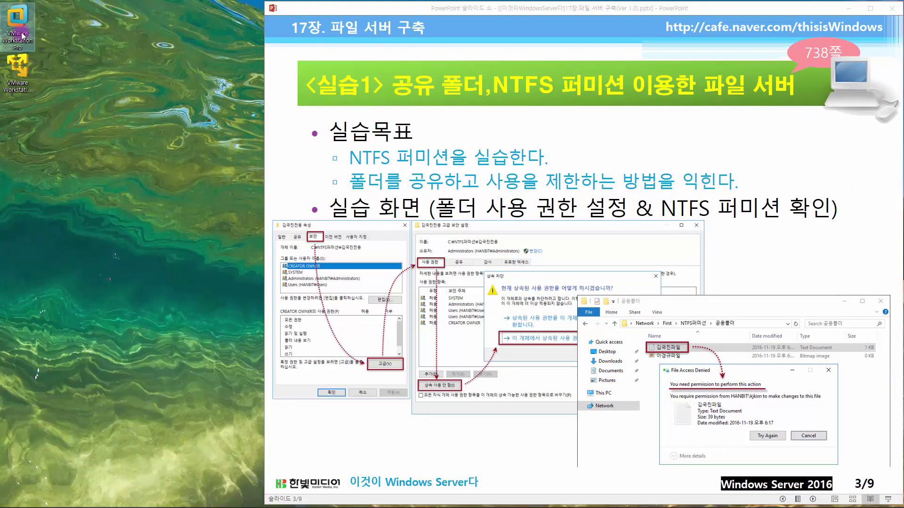
double_click(21, 25)
click(146, 68)
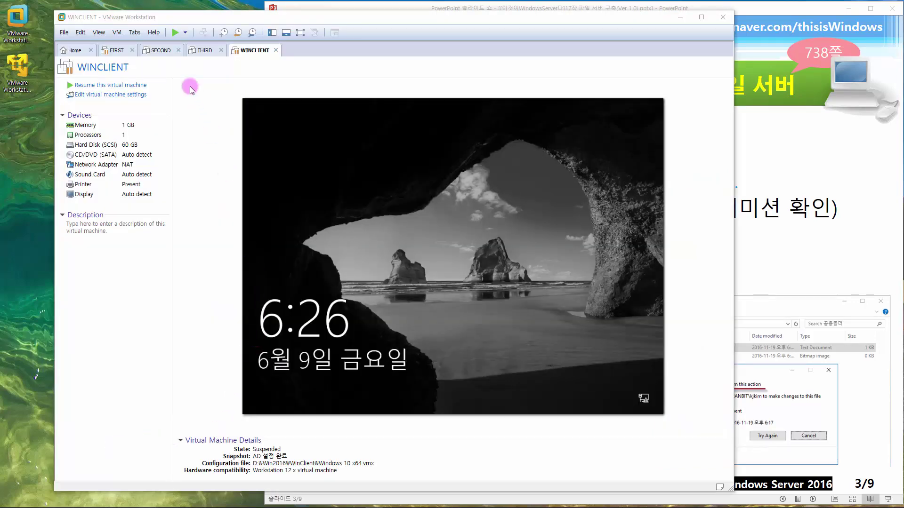
- Revert the FIRST virtual machine to its 'AD 설정 완료' snapshot
click(116, 50)
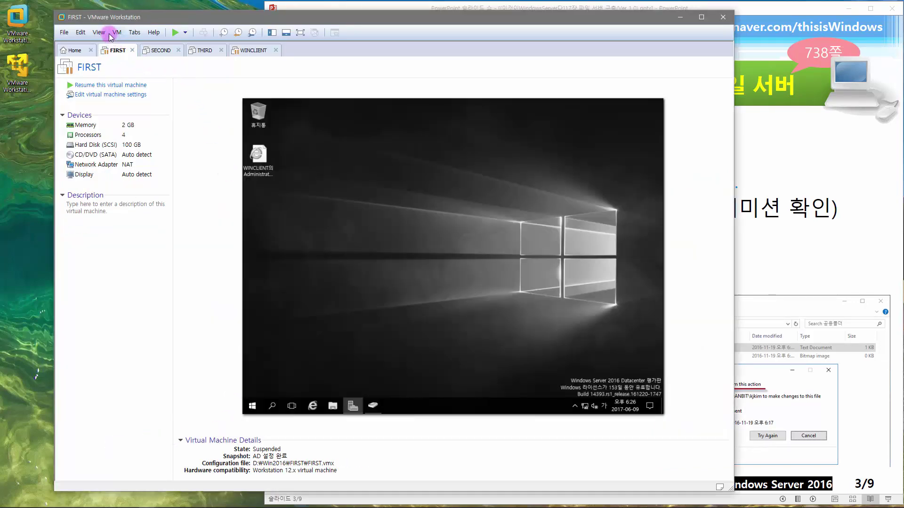
click(117, 32)
mouse_move(168, 100)
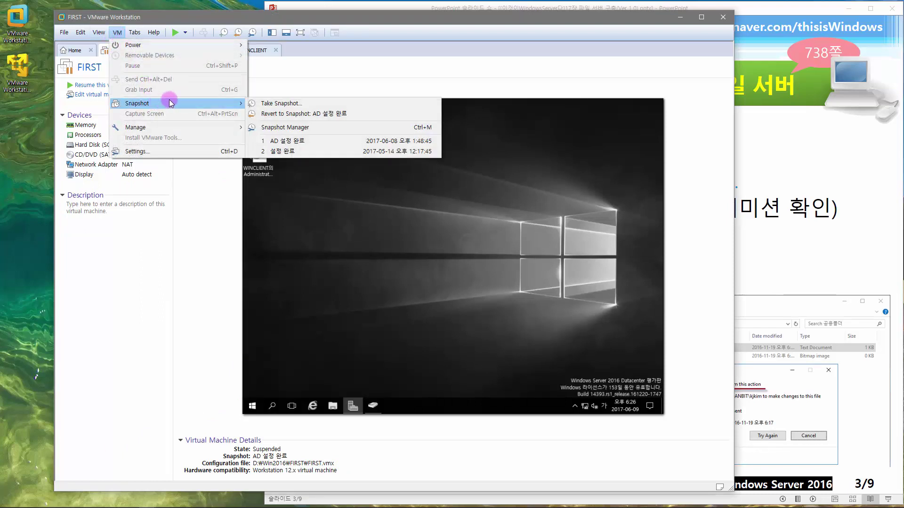
click(292, 142)
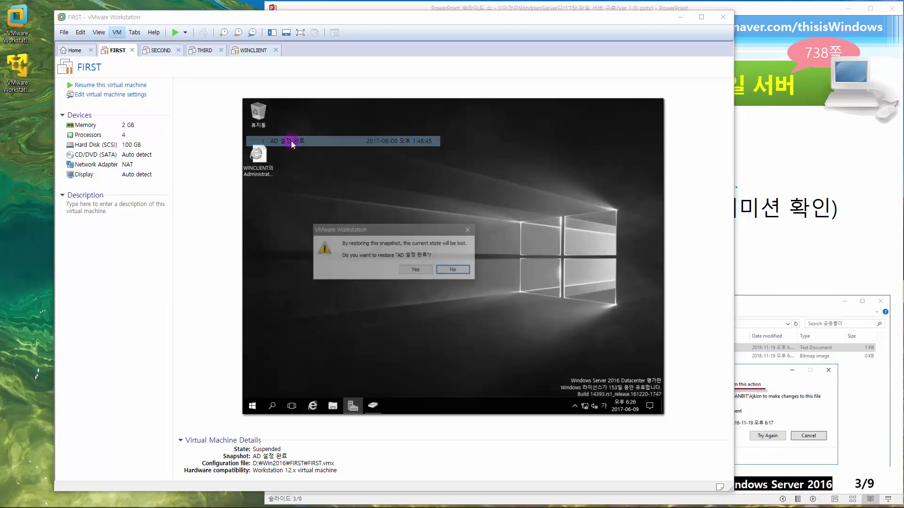
click(412, 272)
- Revert the WINCLIENT virtual machine to the 'AD 설정 완료' snapshot as well
click(254, 50)
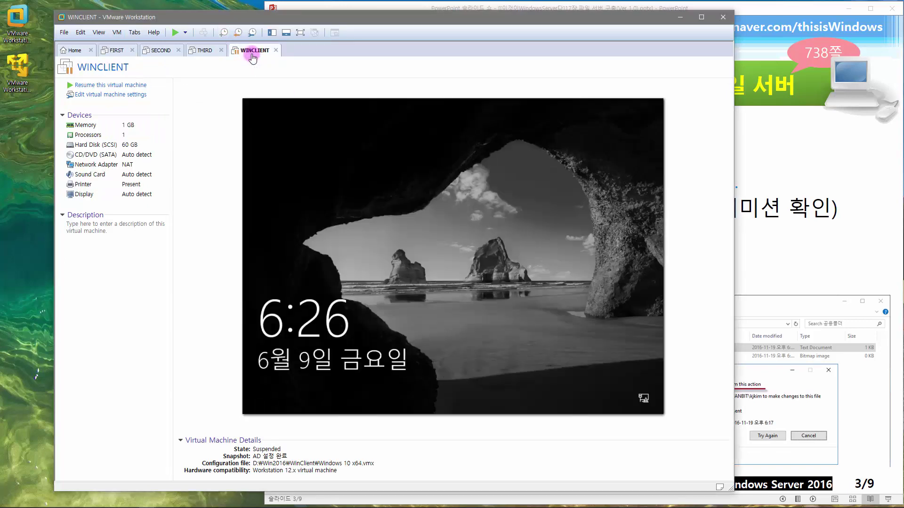
click(116, 32)
mouse_move(157, 103)
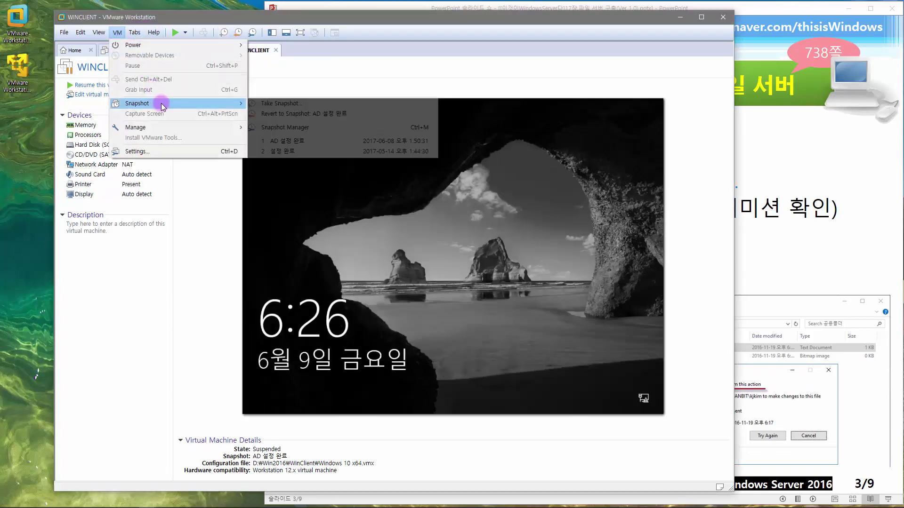
click(287, 144)
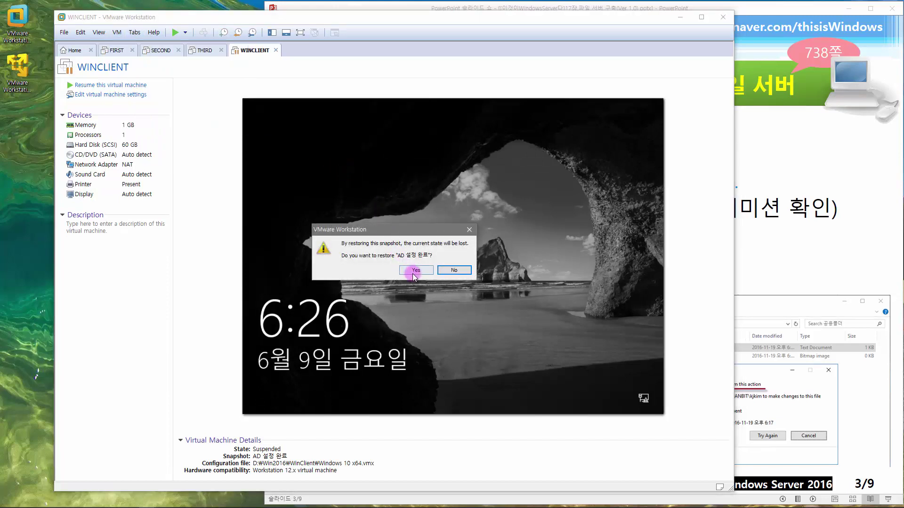
click(413, 270)
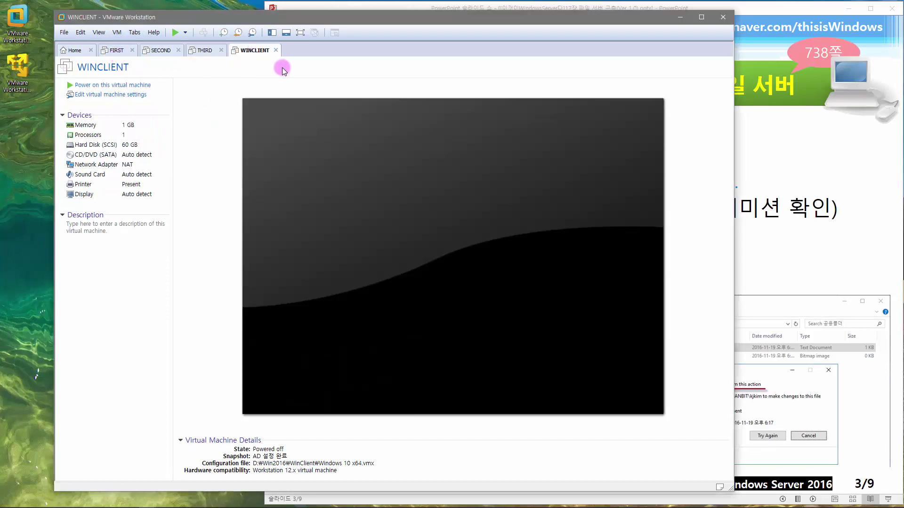
- Close Workstation Pro, then power on FIRST in VMware Workstation 12 Player
click(721, 17)
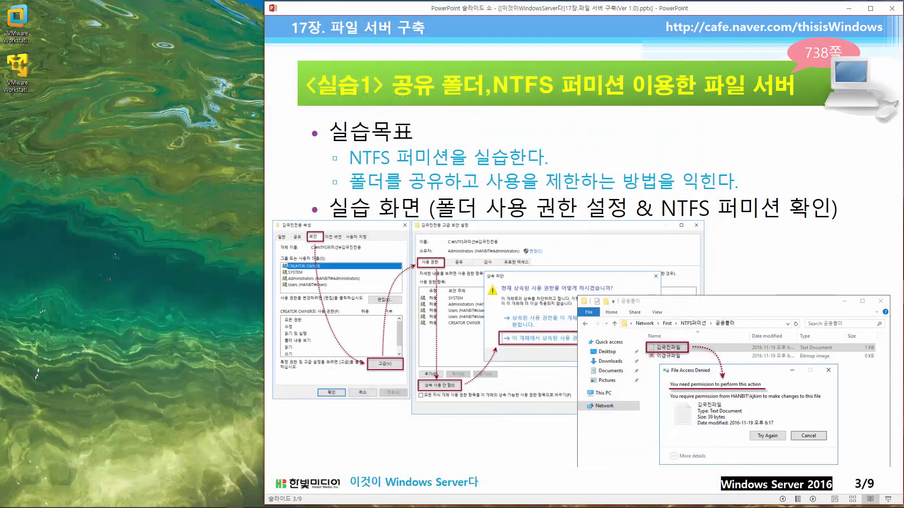
key(Down)
key(Down)
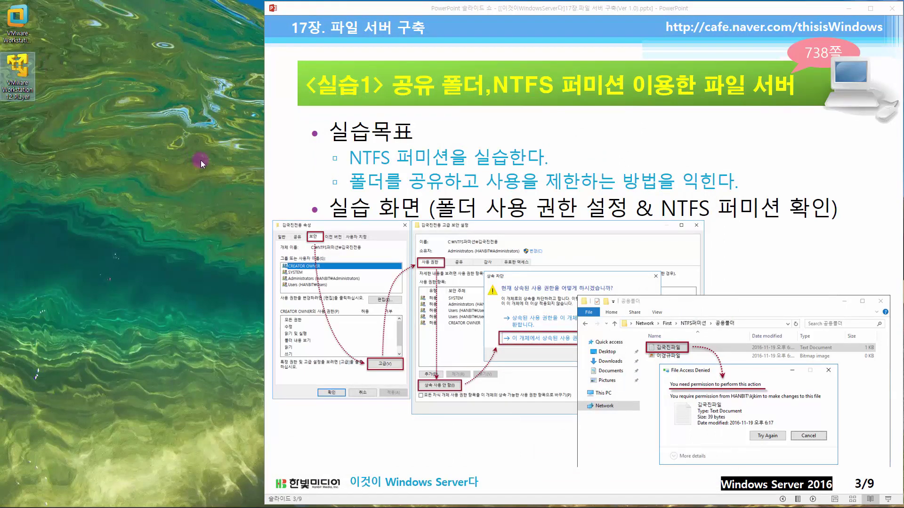
key(Return)
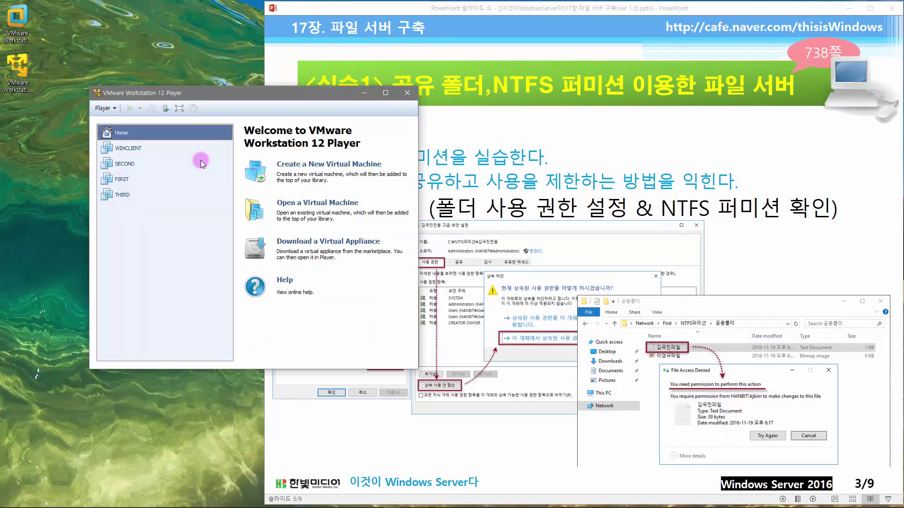
click(136, 179)
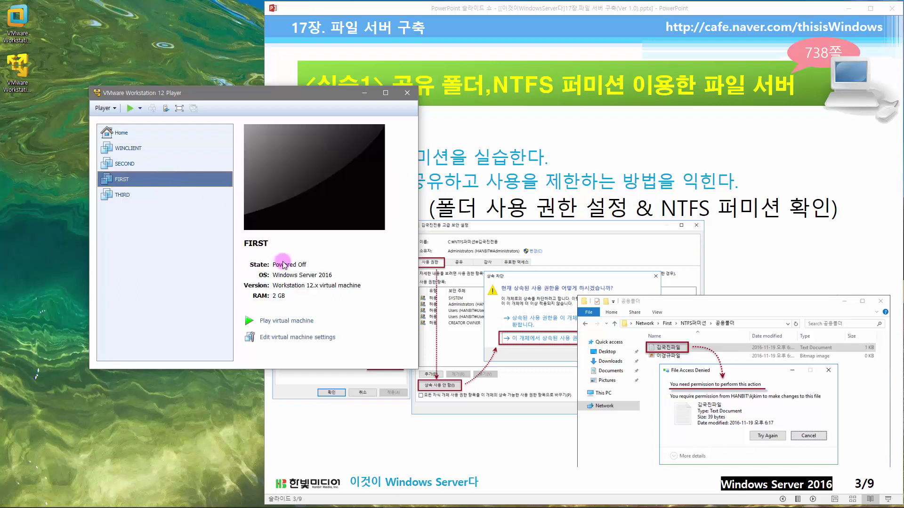
click(290, 322)
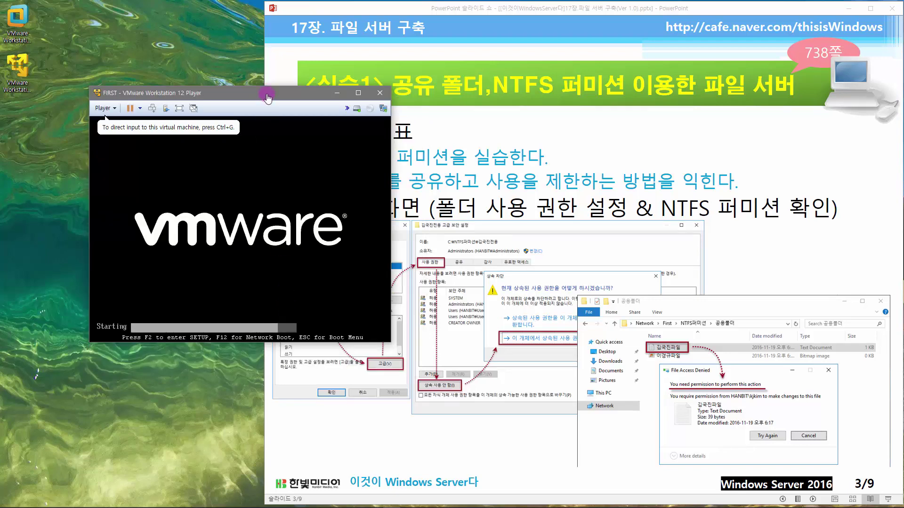
drag(266, 94, 215, 15)
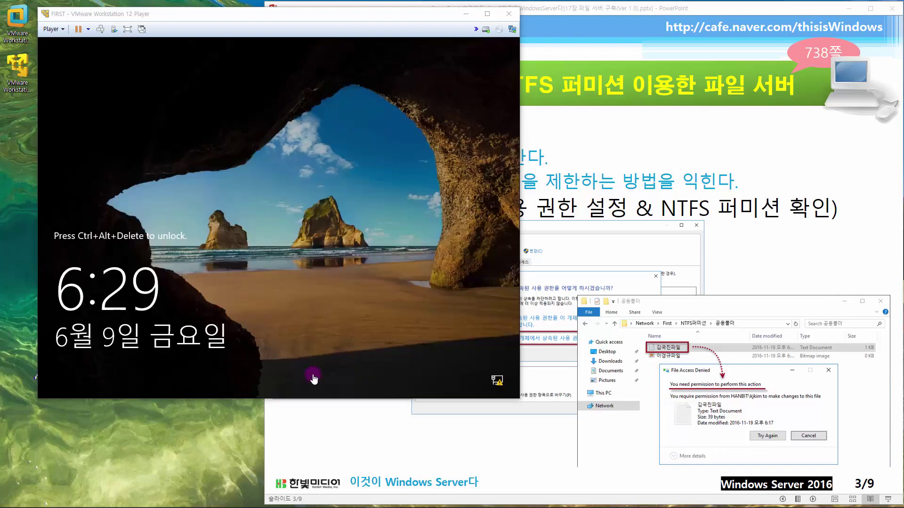
- Sign in to FIRST with the domain administrator password
click(101, 29)
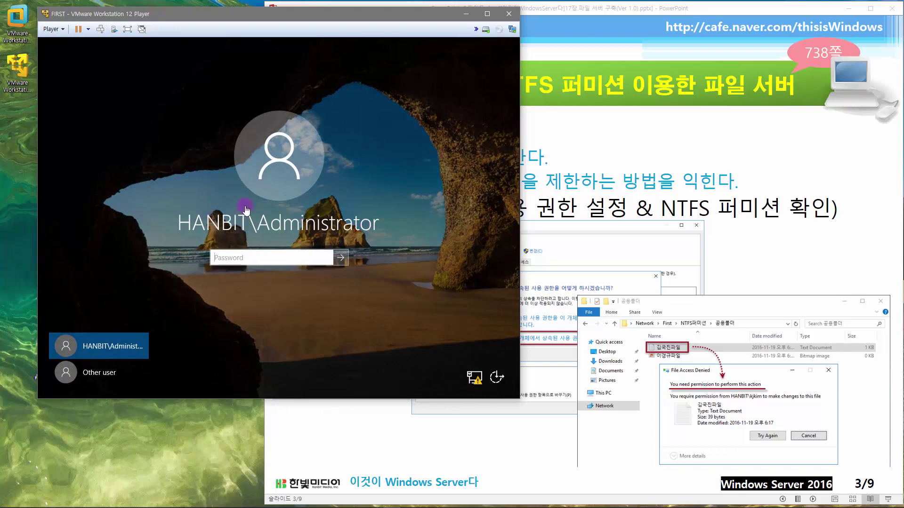
click(258, 256)
text(p@)
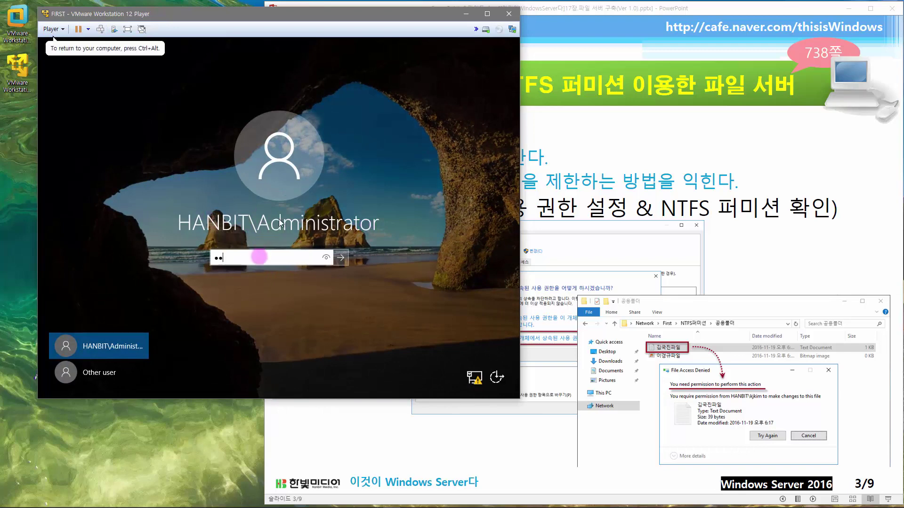
text(ssw0rd)
key(Return)
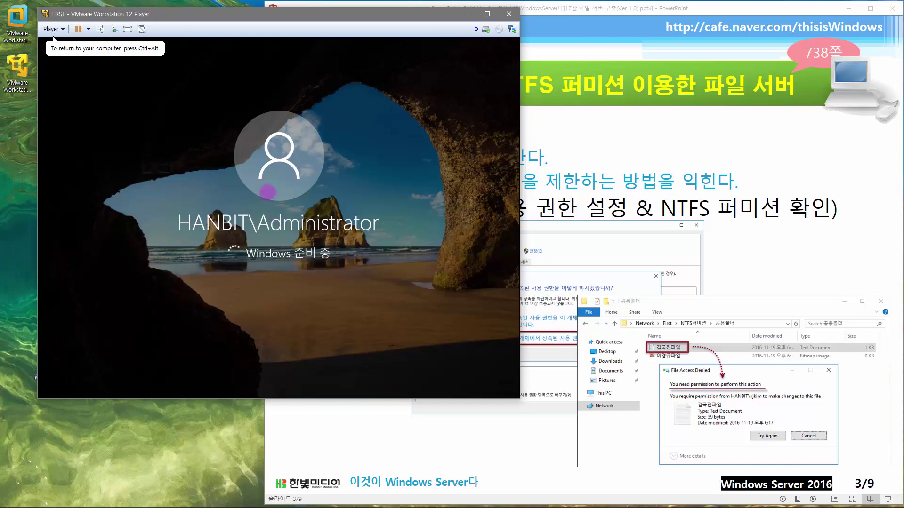
click(2, 78)
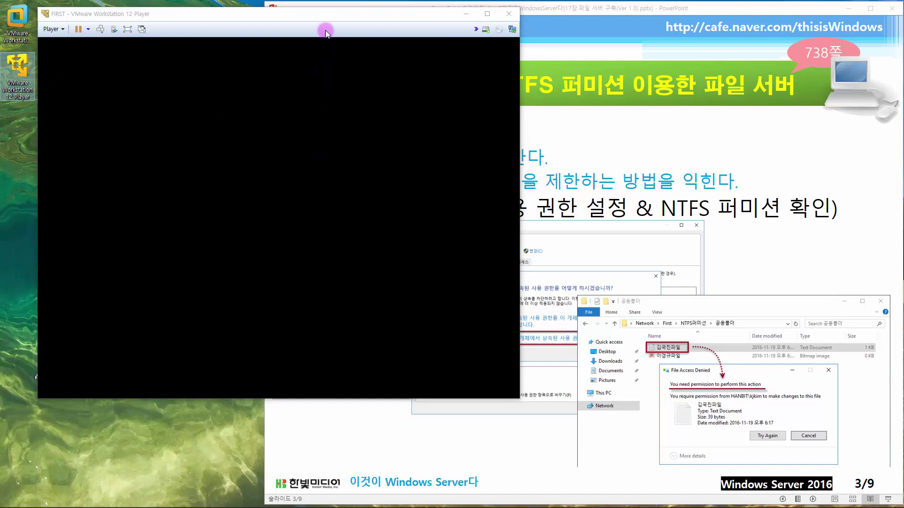
drag(321, 17, 301, 10)
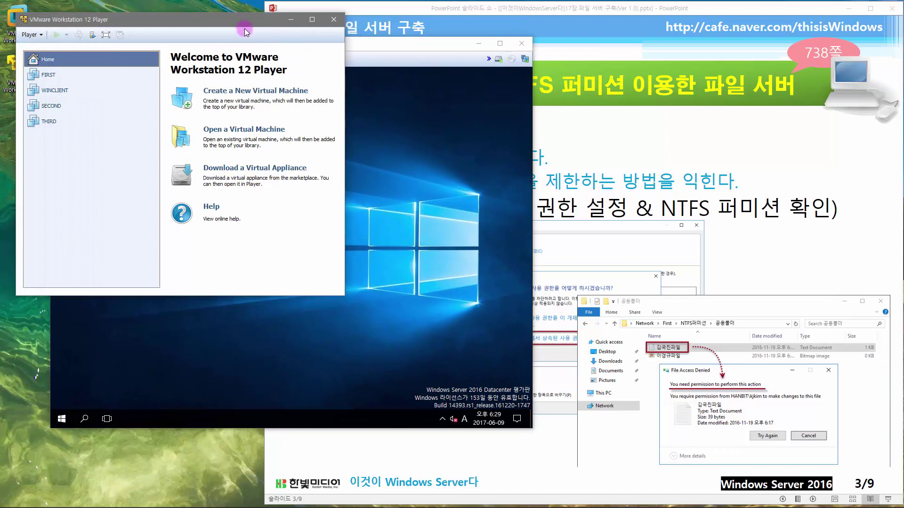
- Start WINCLIENT in a second Player window on the right, then return focus to FIRST
drag(320, 47, 275, 11)
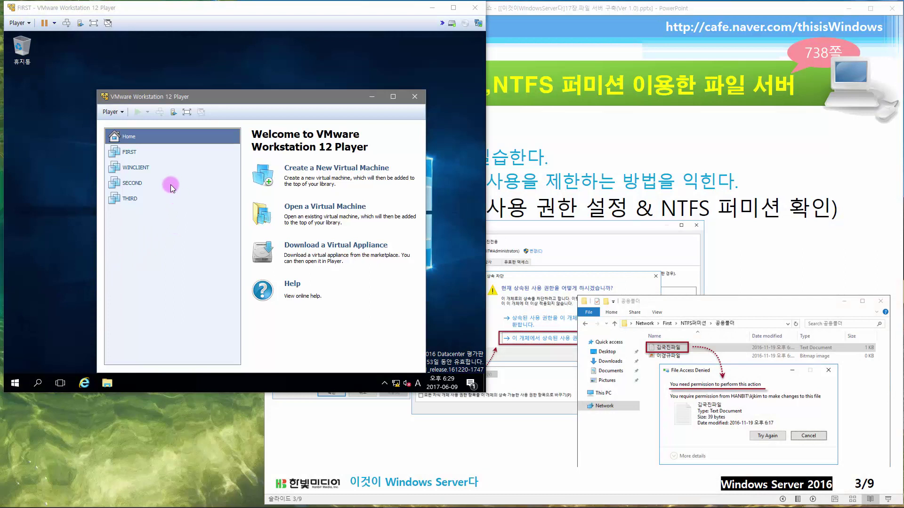
click(159, 168)
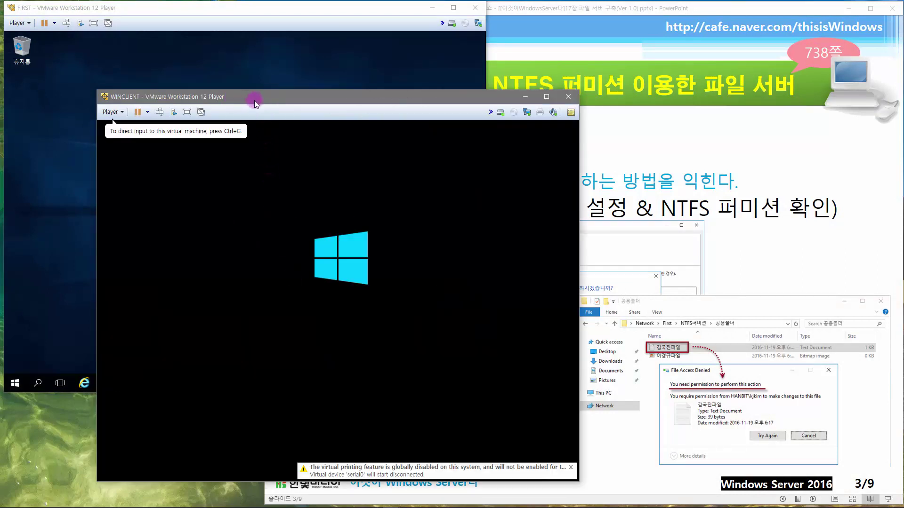
drag(266, 101, 573, 116)
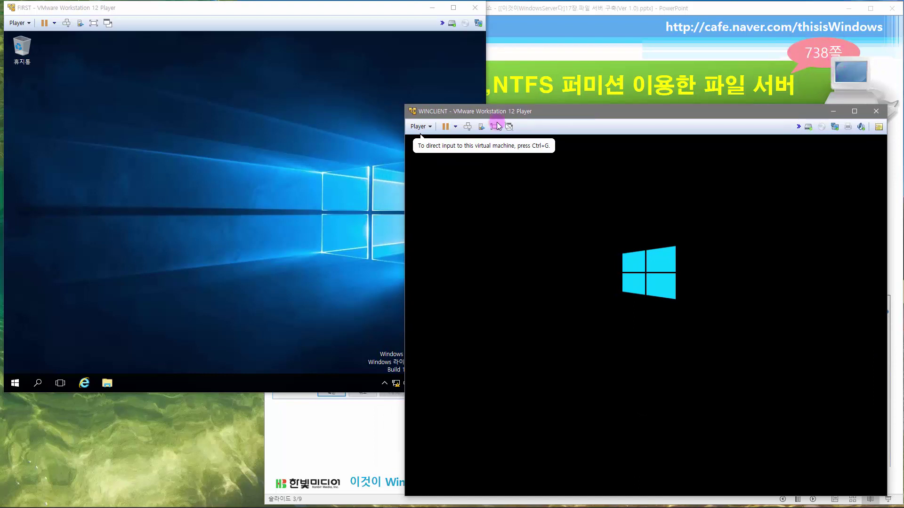
click(183, 209)
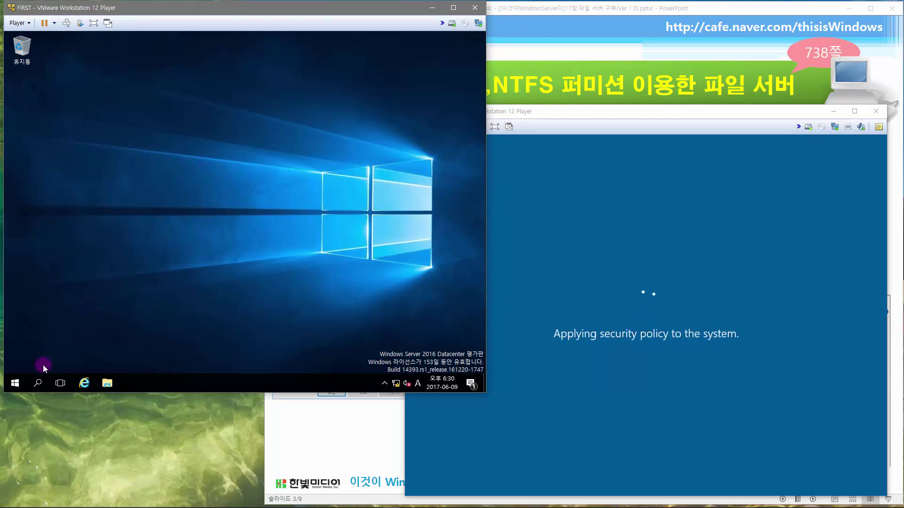
- Open Server Manager, then Active Directory Users and Computers from its Tools menu
right_click(20, 389)
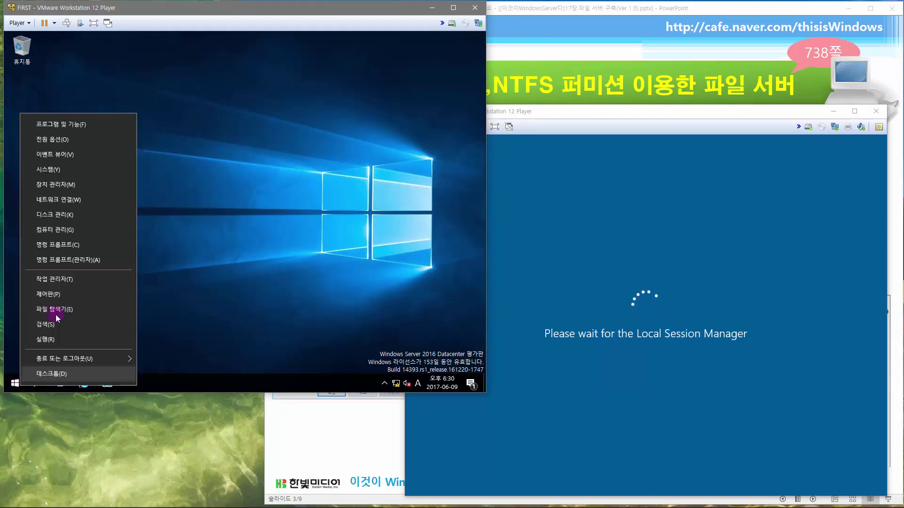
click(13, 385)
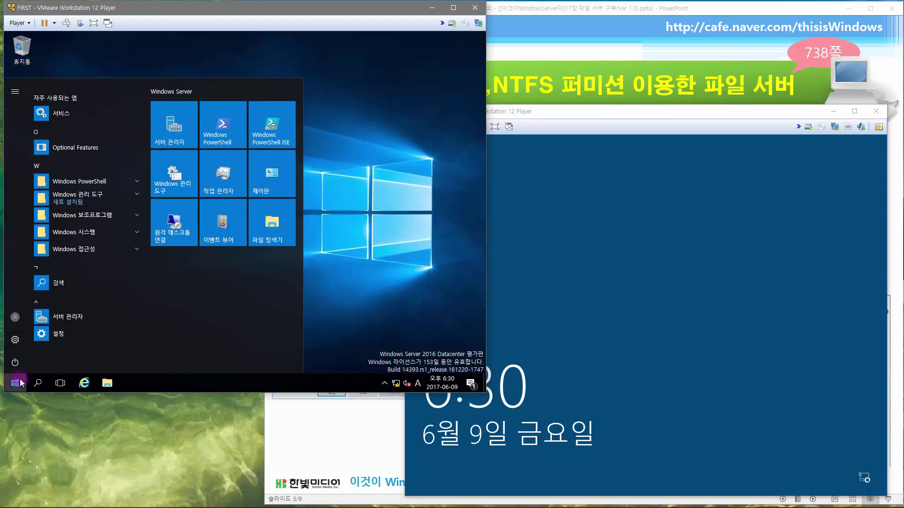
click(181, 135)
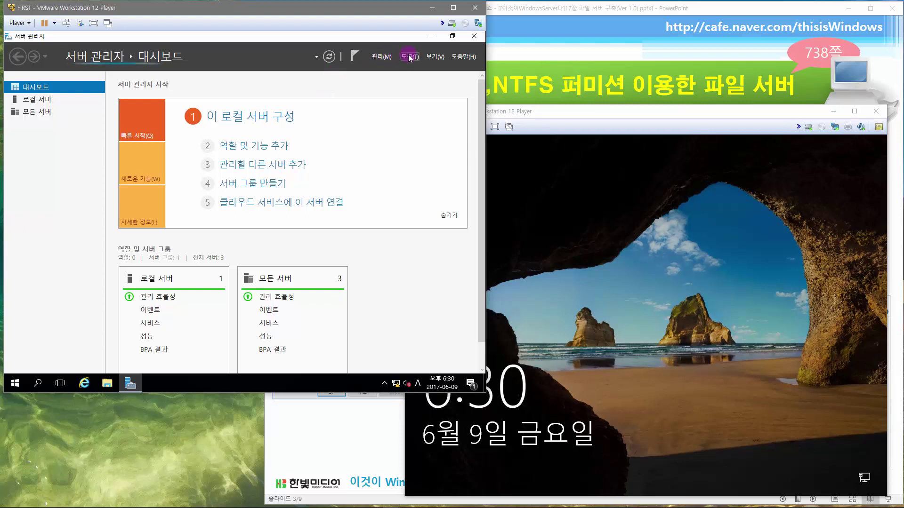
click(408, 57)
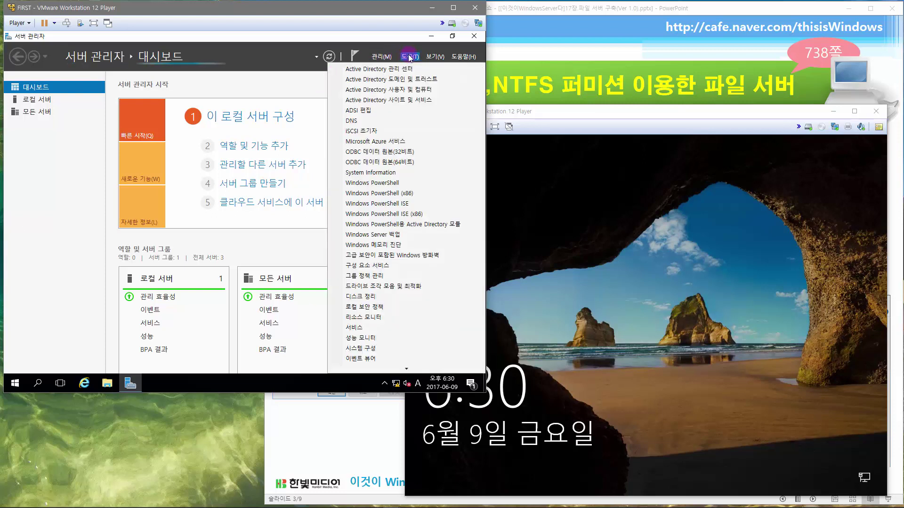
click(404, 90)
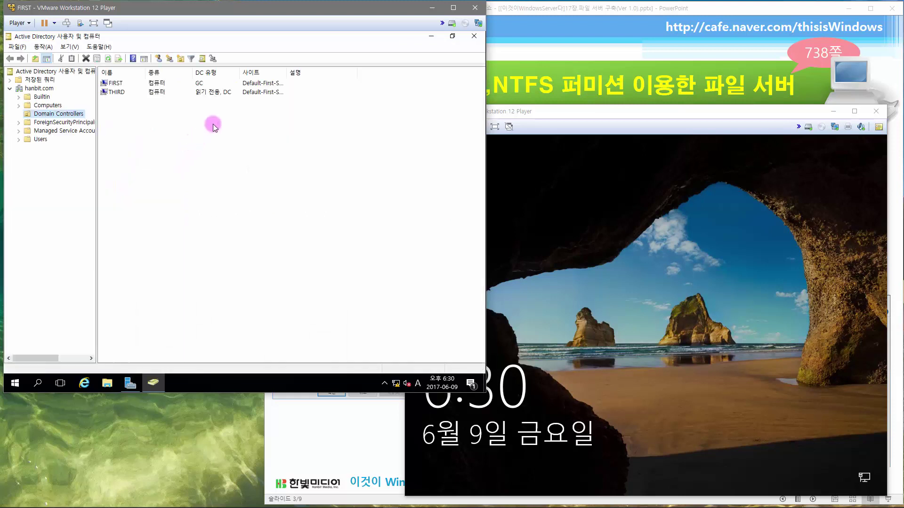
- Create the 관리부 OU under hanbit.com with deletion protection off, then select it
click(39, 88)
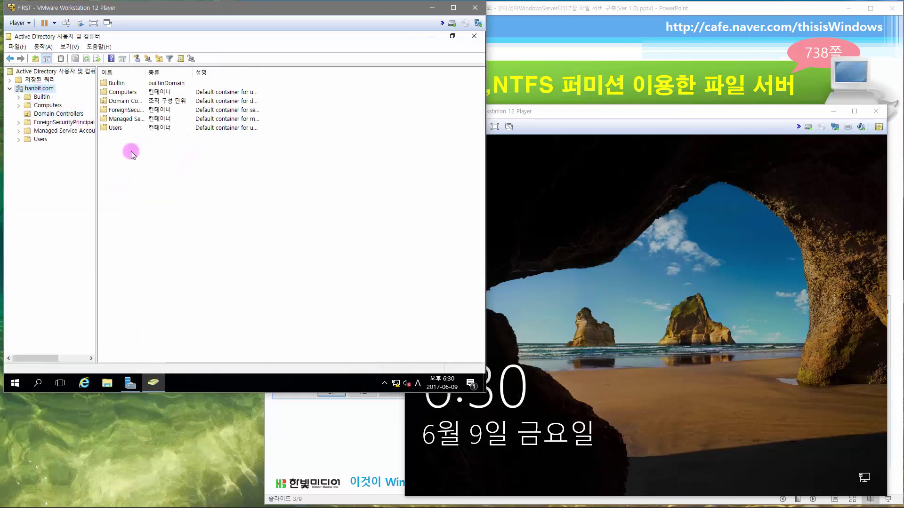
right_click(160, 166)
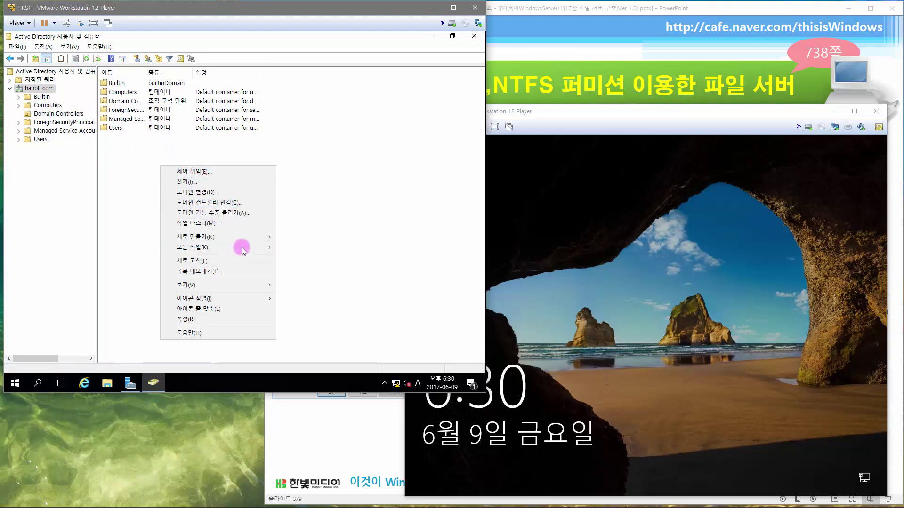
mouse_move(242, 237)
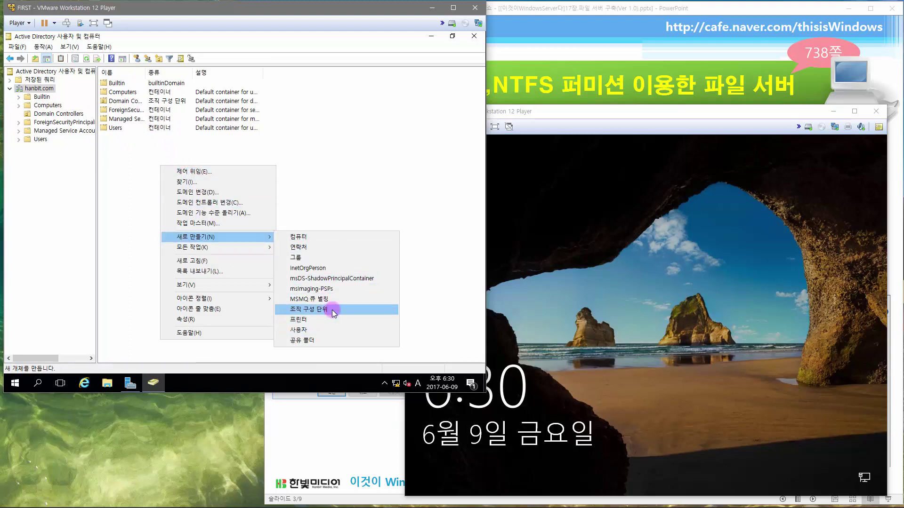
click(332, 310)
key(Hangul)
text(ㅁ)
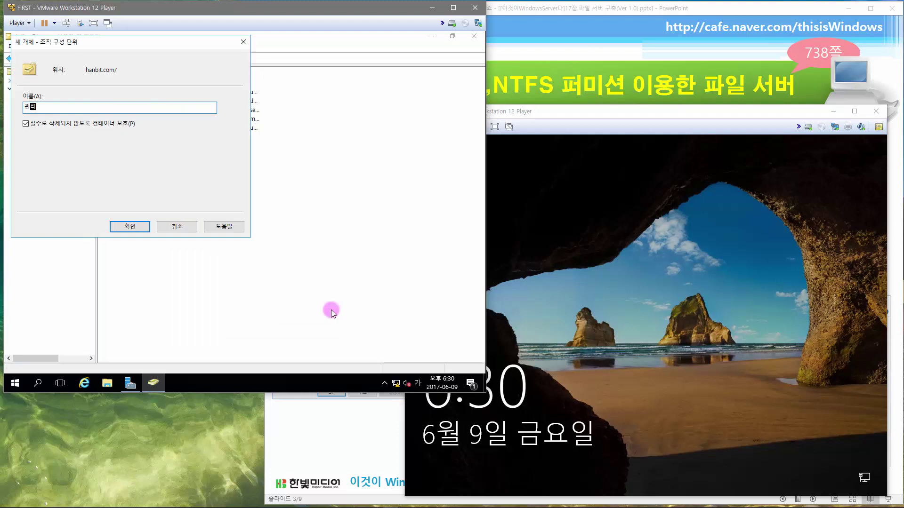
text(리부)
click(117, 124)
click(129, 227)
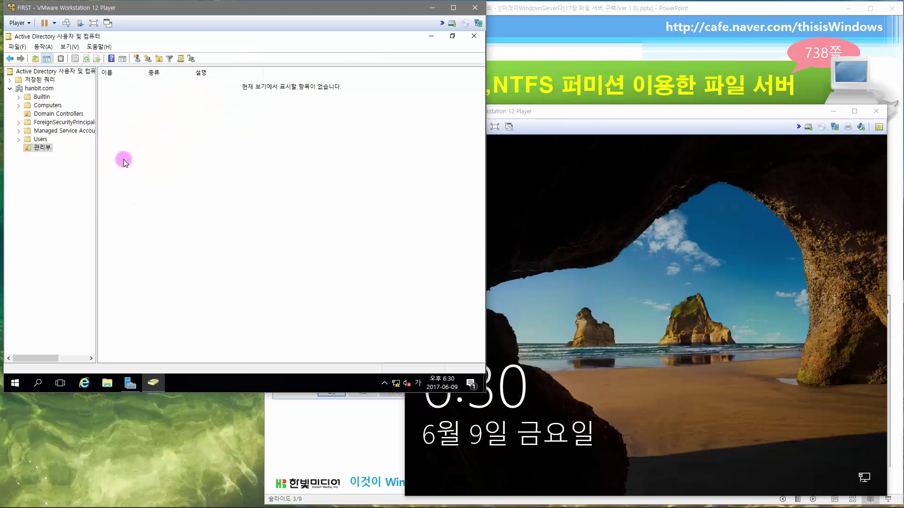
click(45, 150)
right_click(160, 145)
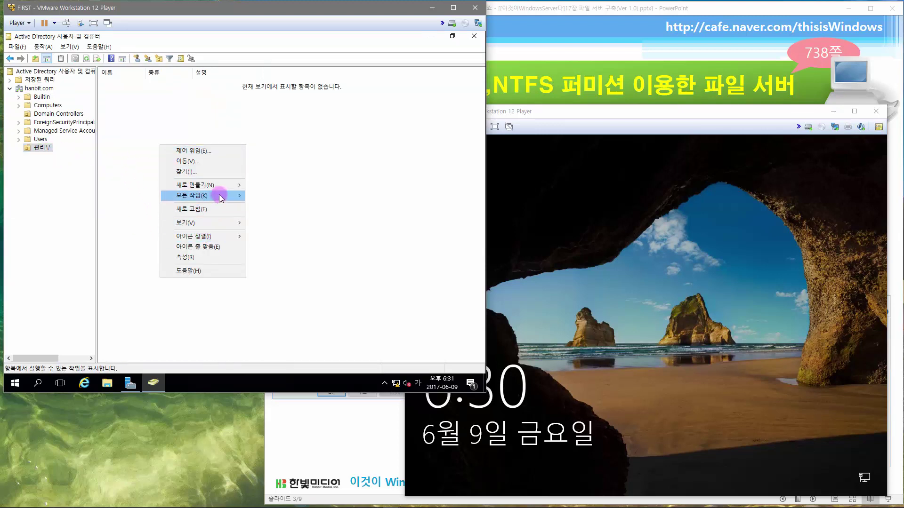
- Start a new user in 관리부, entering the surname, given name and logon name
mouse_move(225, 187)
click(295, 278)
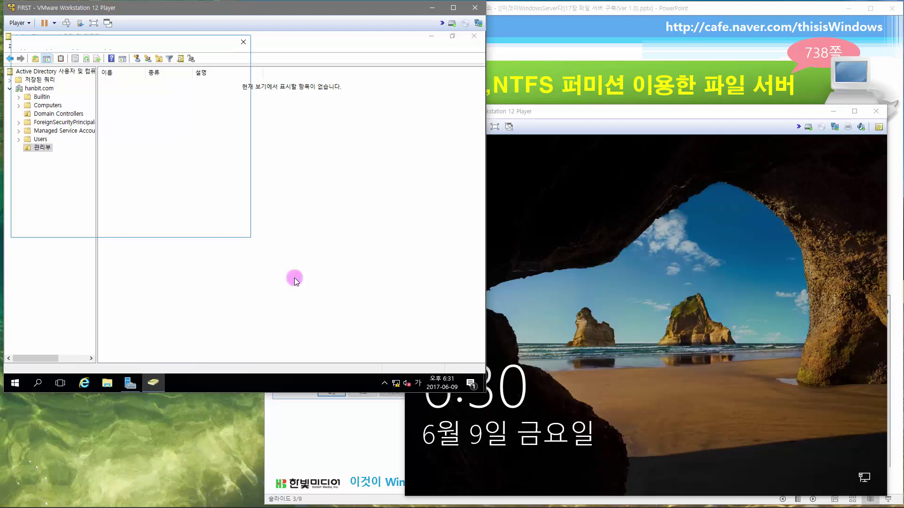
click(127, 101)
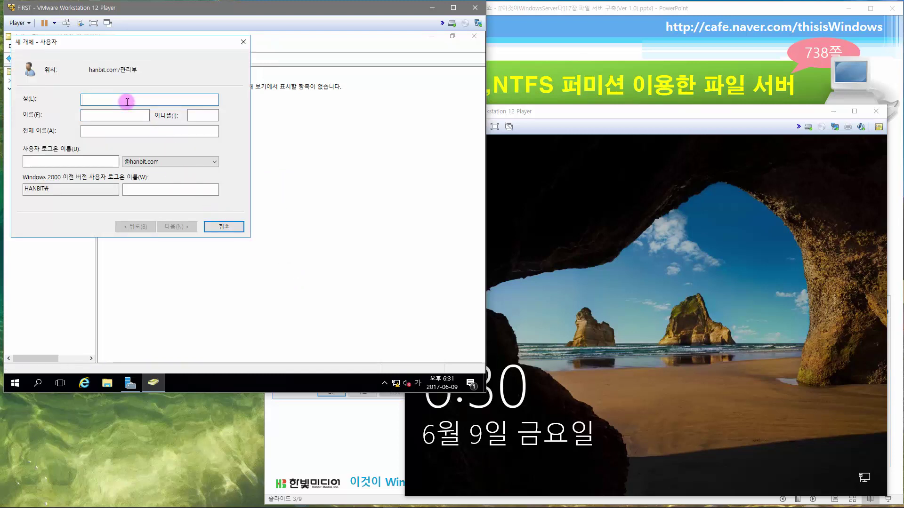
text(dl)
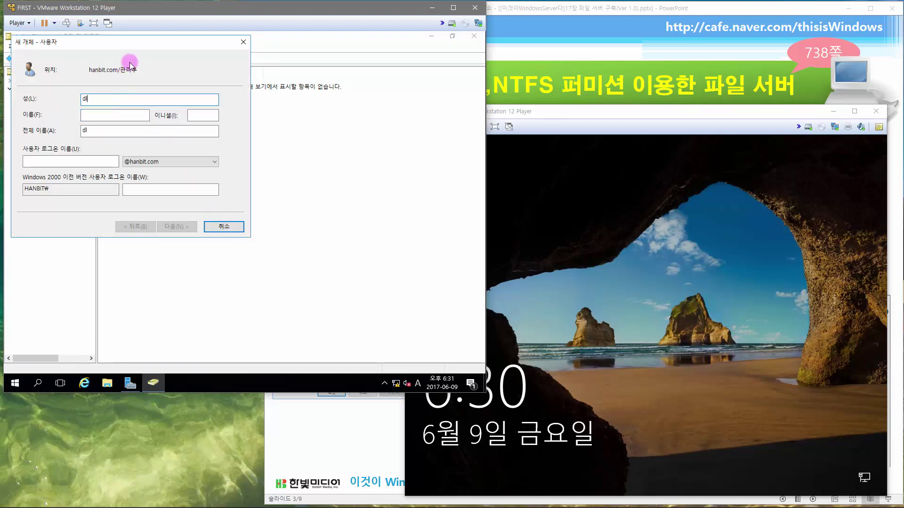
key(BackSpace)
key(BackSpace)
text(d)
key(Hangul)
key(BackSpace)
text(ㅇ)
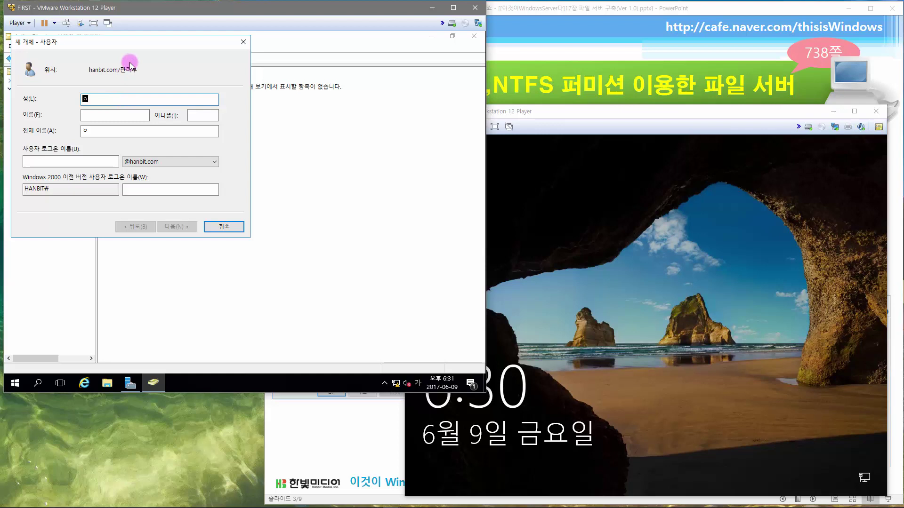
text(ㅣ)
click(122, 113)
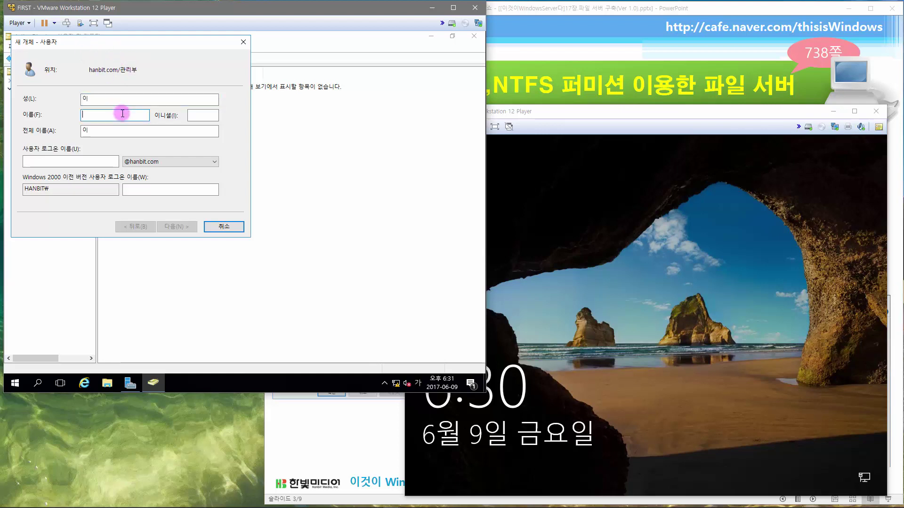
text(ㄱㅕㅇㄱㅠ)
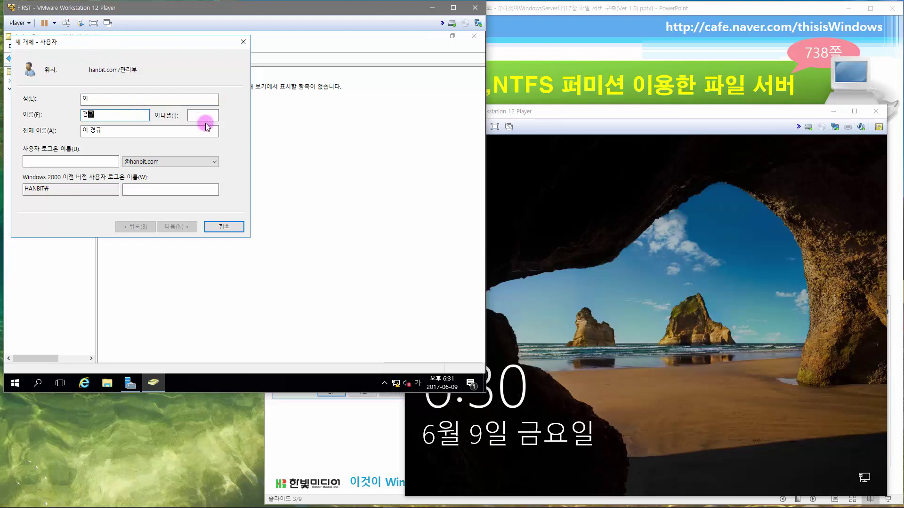
click(101, 164)
key(Hangul)
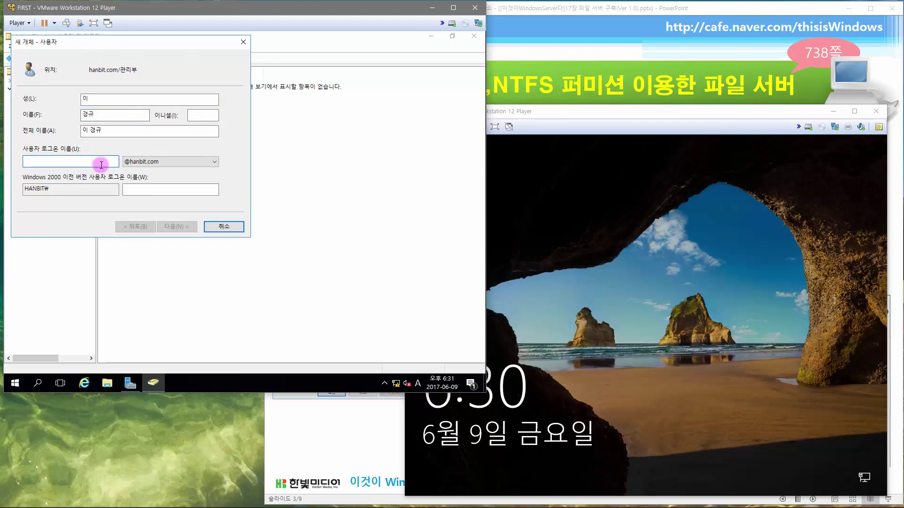
text(kklee)
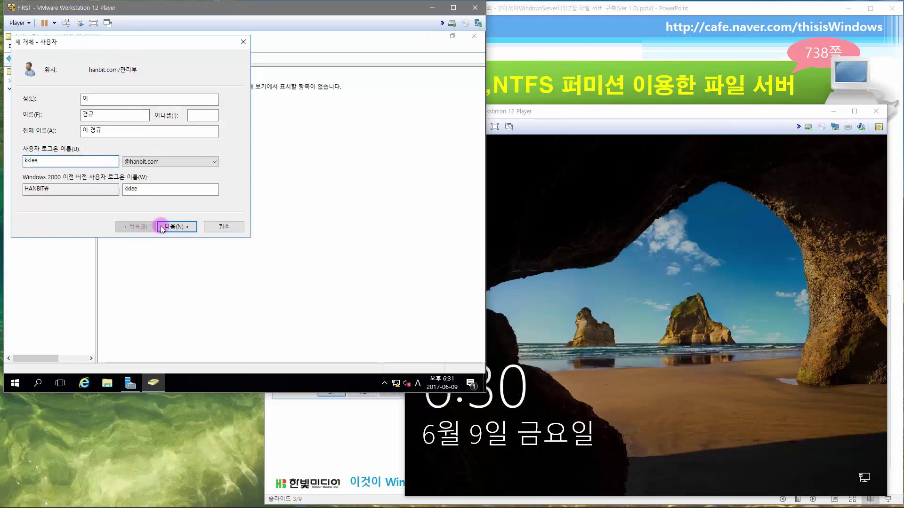
click(170, 227)
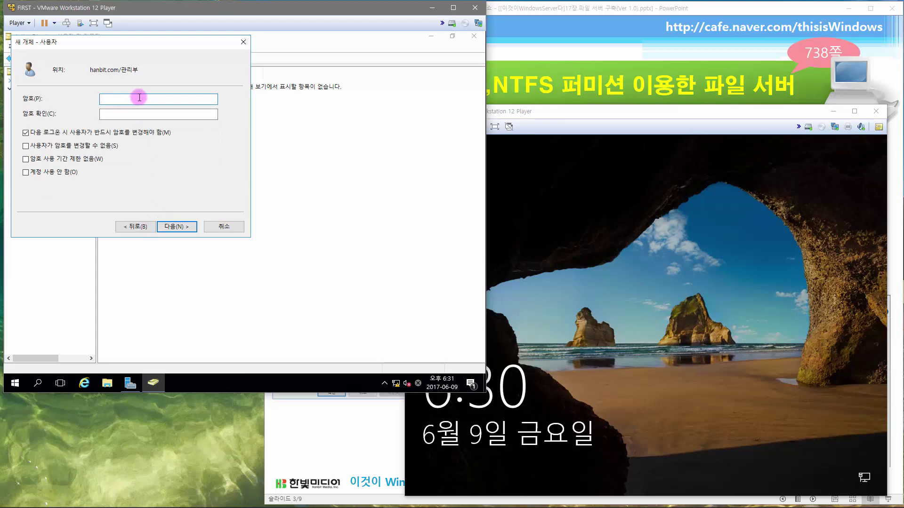
- Set the password with 'cannot change' and 'never expires' enabled, then finish
text(p@ssw0rd)
key(Tab)
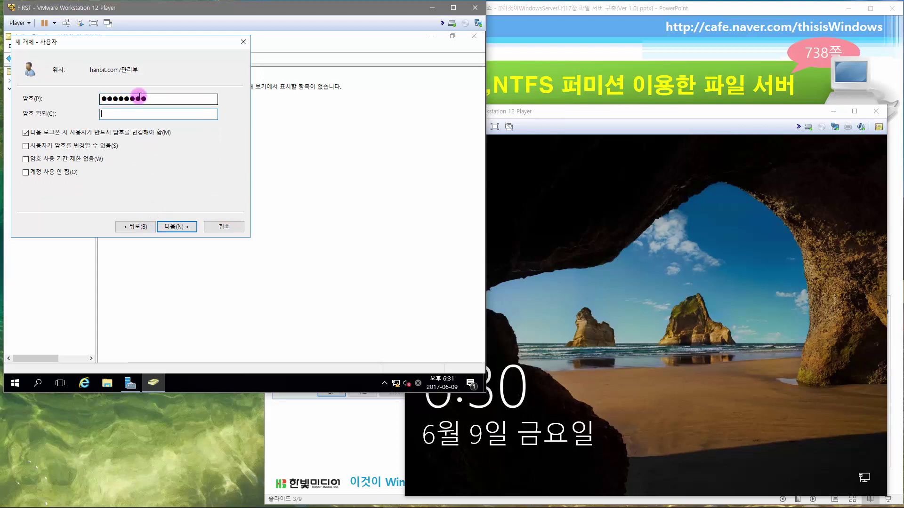
text(p@ssw0r)
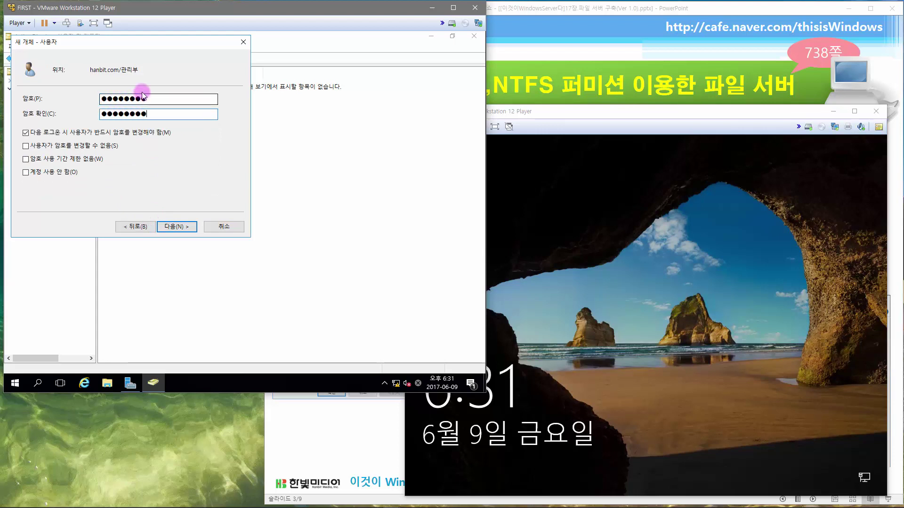
text(d)
click(89, 133)
click(87, 145)
click(87, 161)
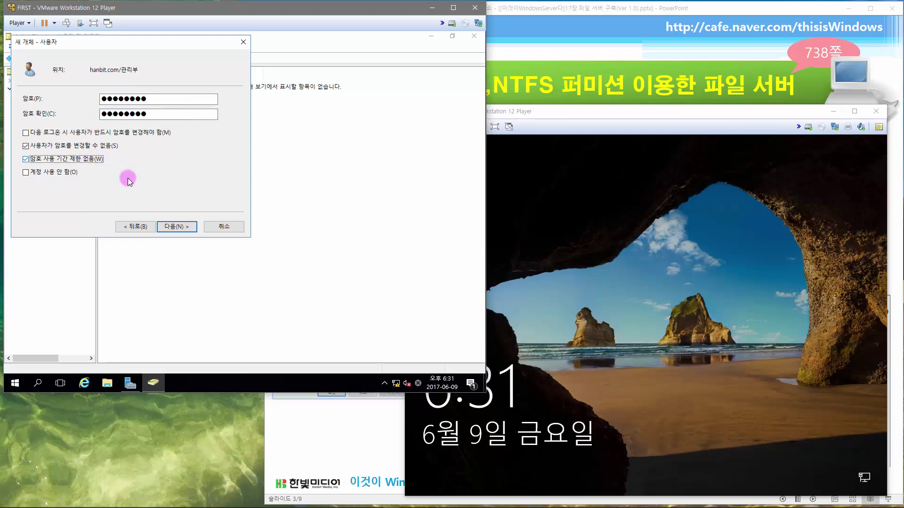
click(170, 227)
click(170, 226)
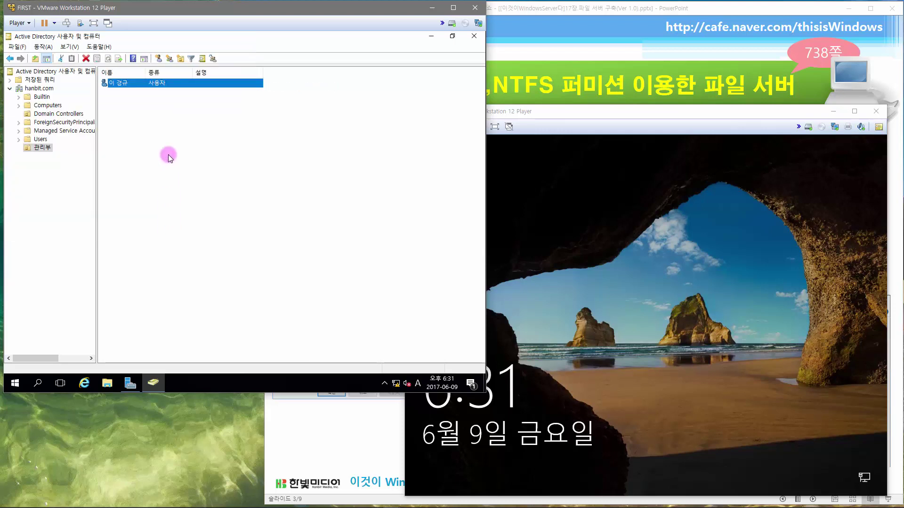
- Start a second 관리부 user, entering the surname, given name and logon name
right_click(159, 131)
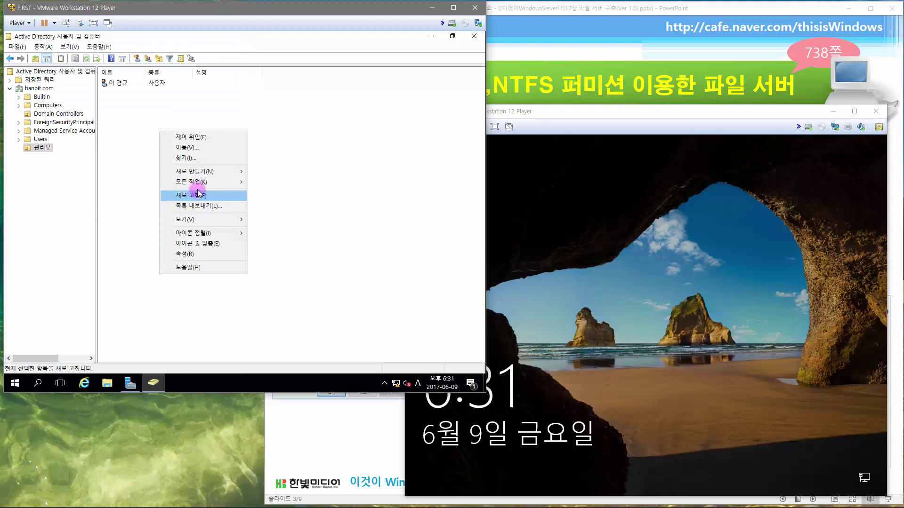
mouse_move(233, 173)
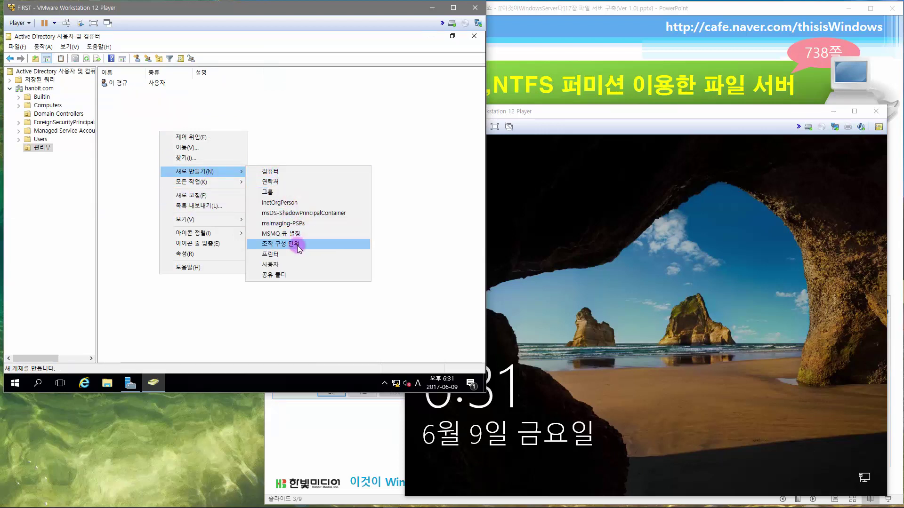
click(297, 264)
click(143, 99)
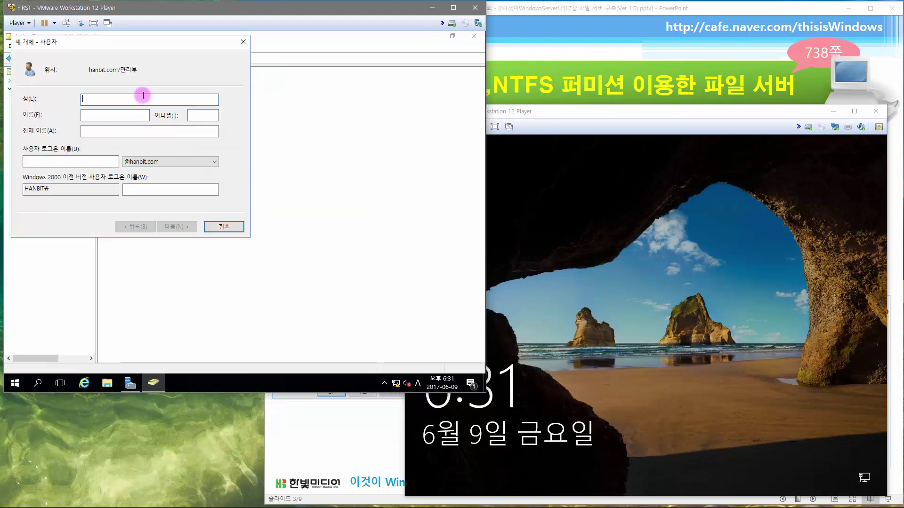
text(김)
key(Tab)
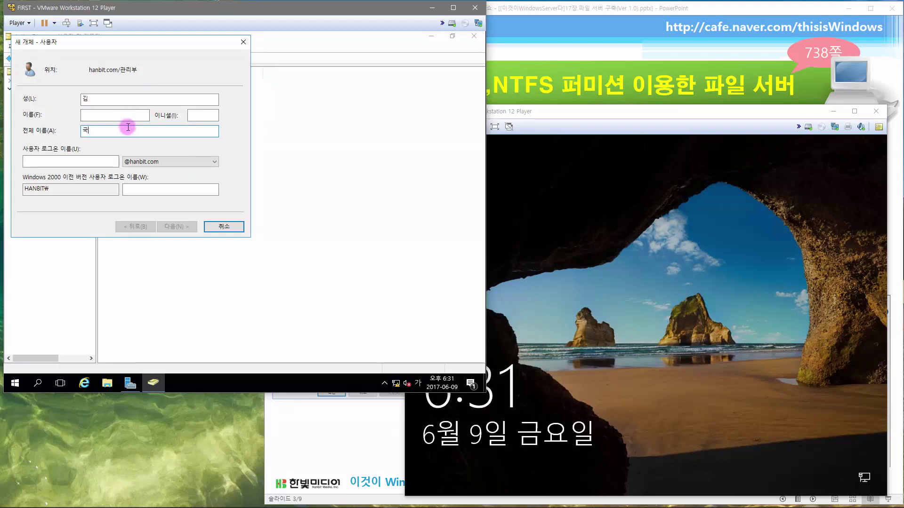
click(127, 101)
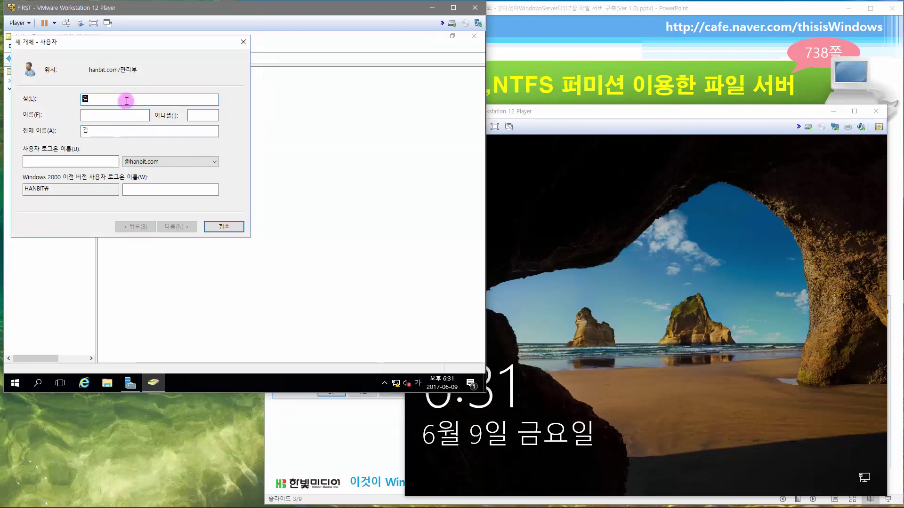
click(115, 113)
text(ㄱ)
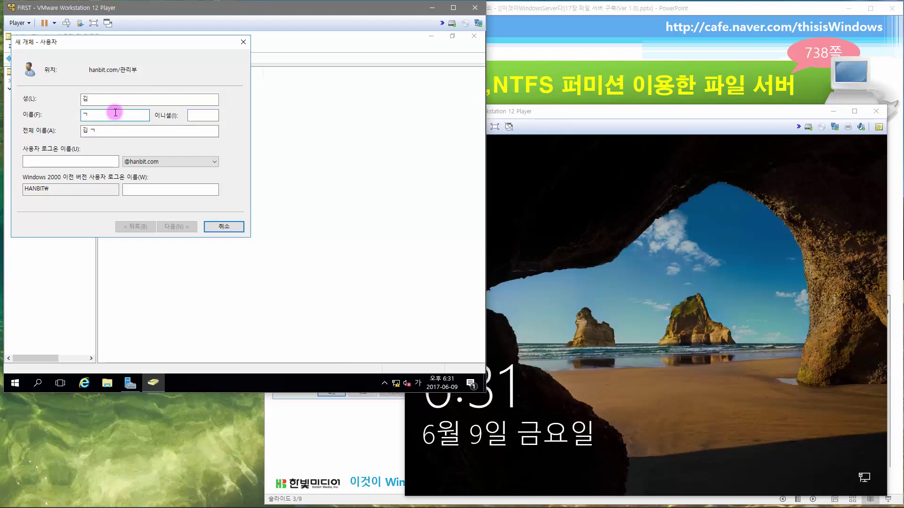
text(진)
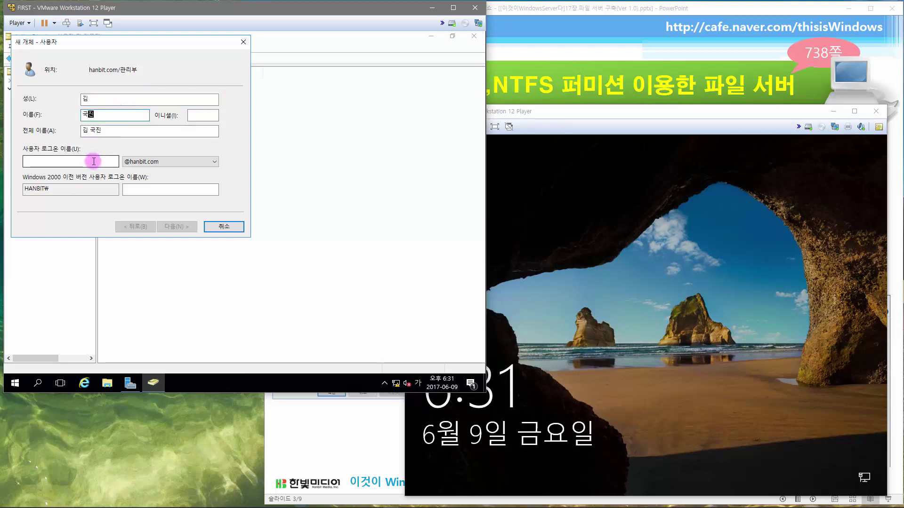
click(94, 161)
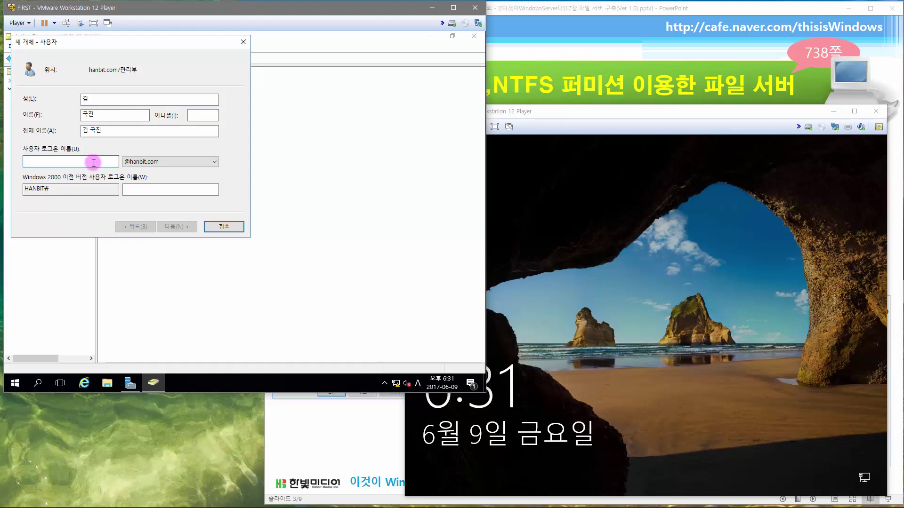
text(kjkim)
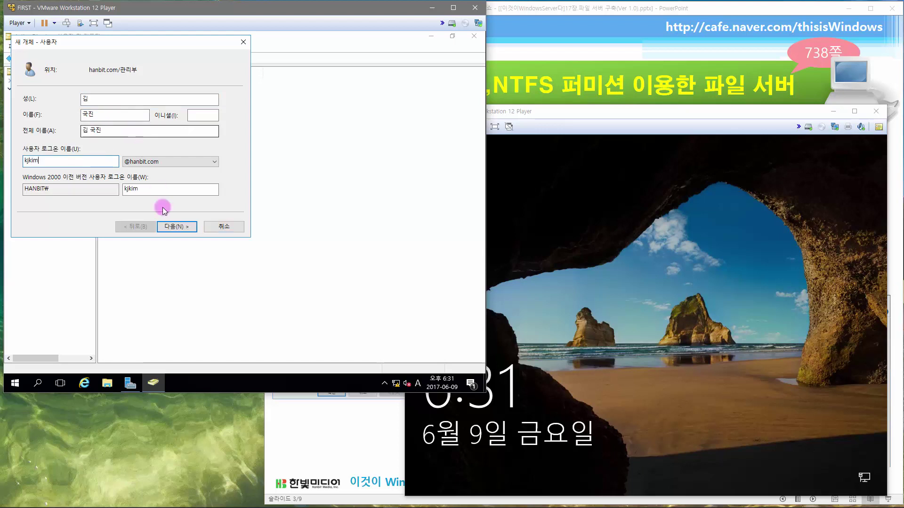
click(175, 227)
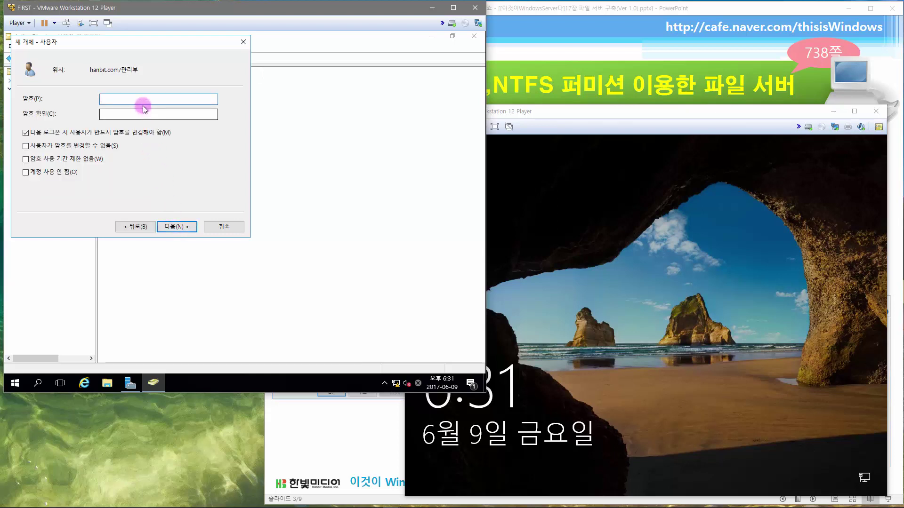
- Give that user an unchangeable, never-expiring password and finish the wizard
text(p@ssw0rd)
key(Tab)
text(p@ssw0rd)
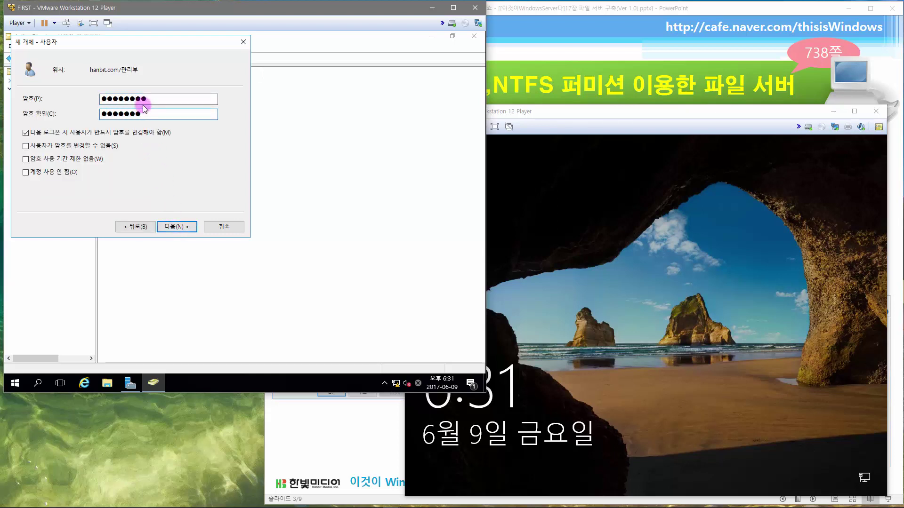
click(138, 132)
click(110, 147)
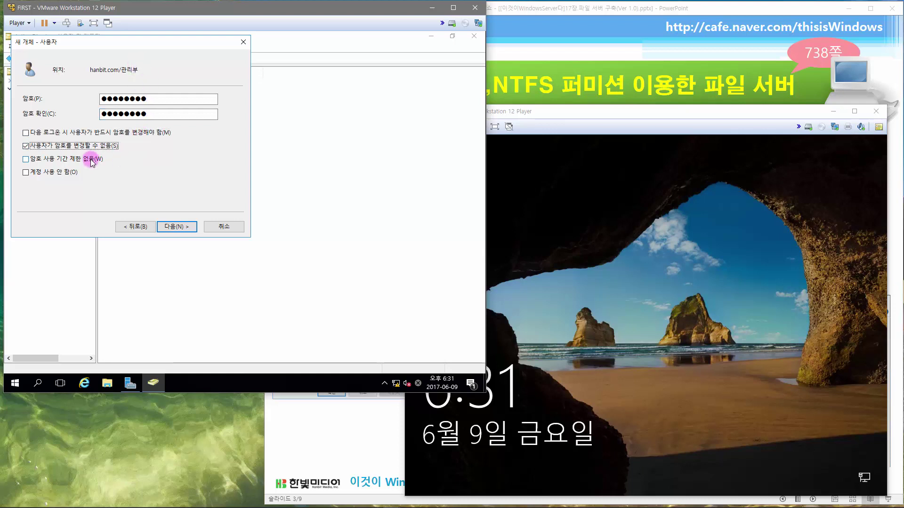
click(87, 160)
click(175, 227)
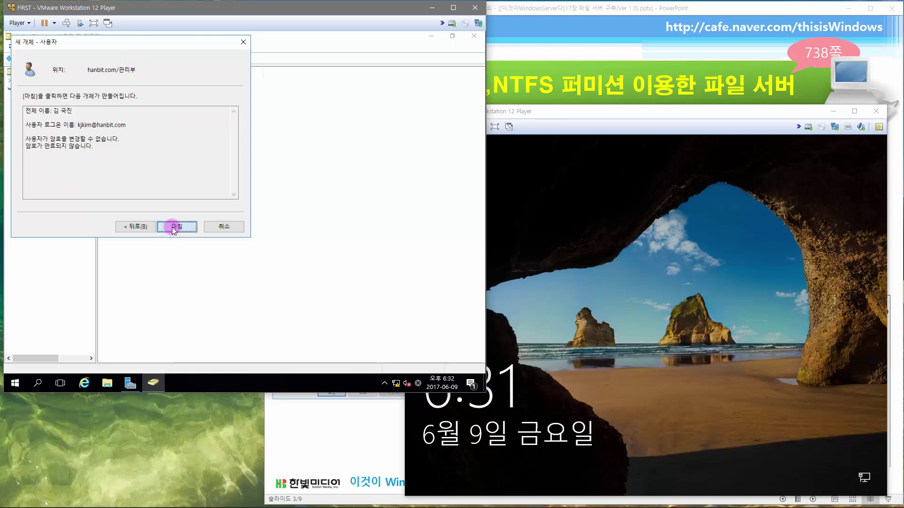
click(172, 227)
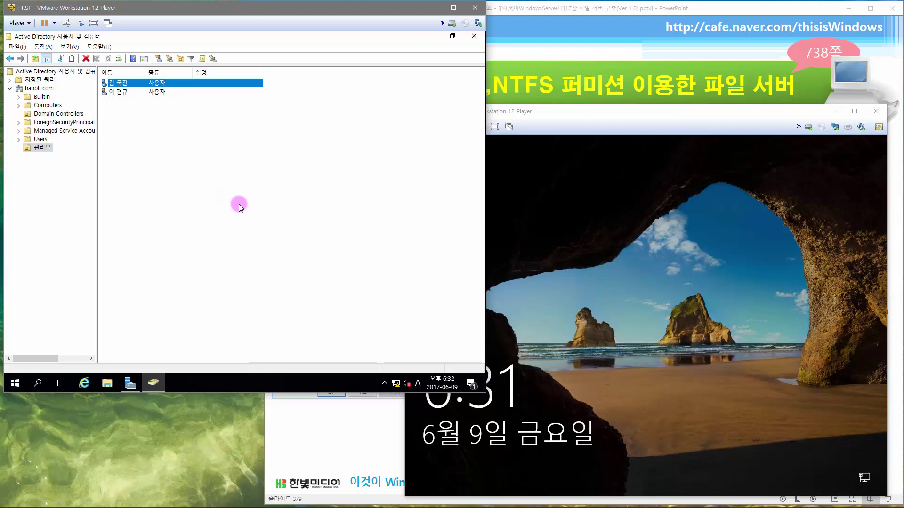
- Close Active Directory Users and Computers, sign WINCLIENT in as administrator, then close FIRST's Server Manager
click(474, 37)
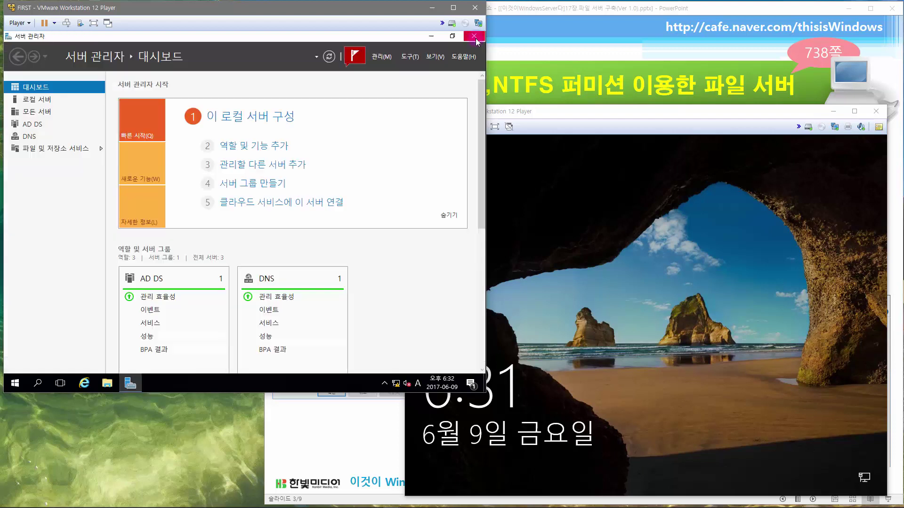
click(605, 254)
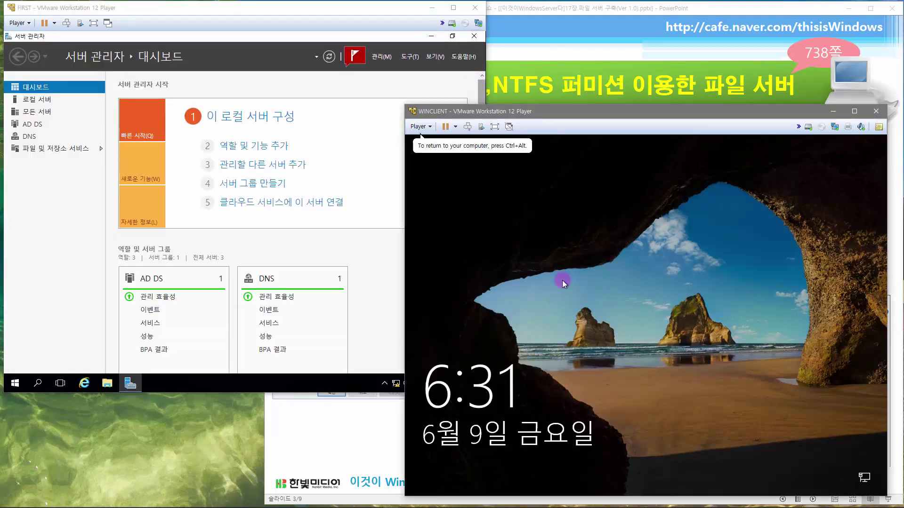
click(468, 127)
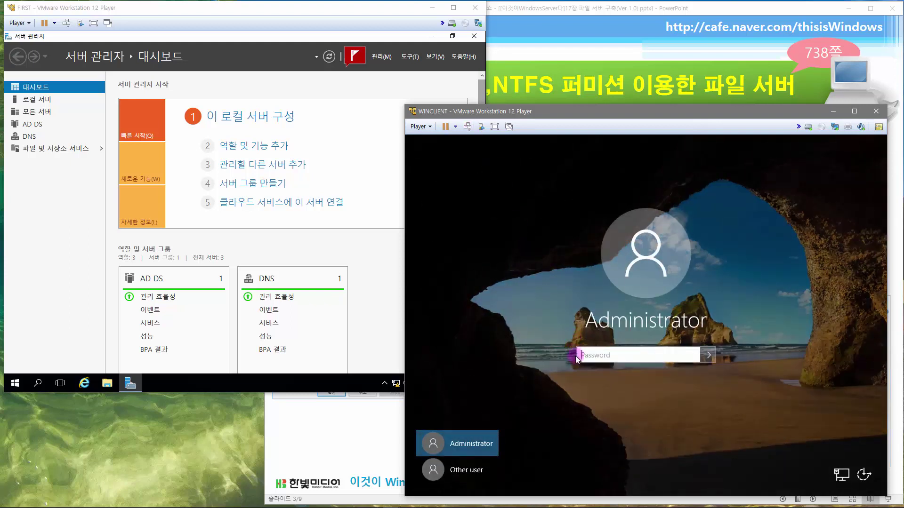
click(620, 361)
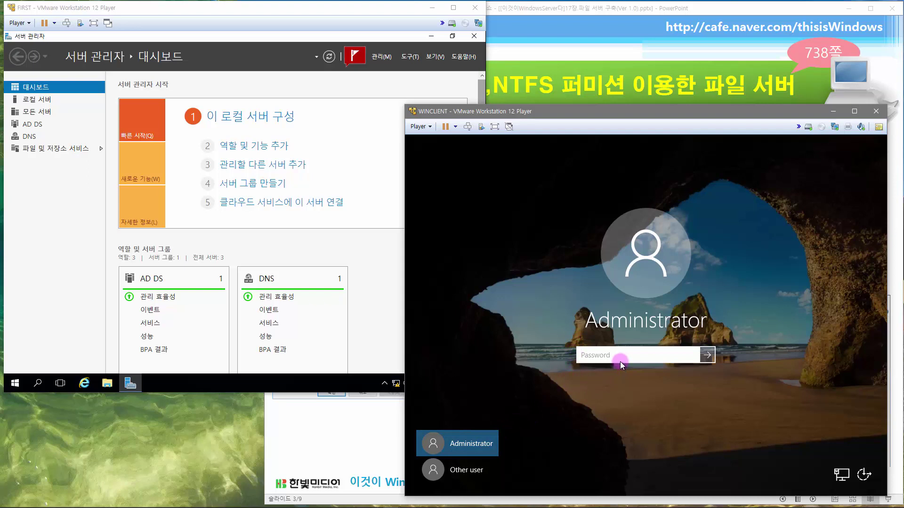
text(p@)
key(Return)
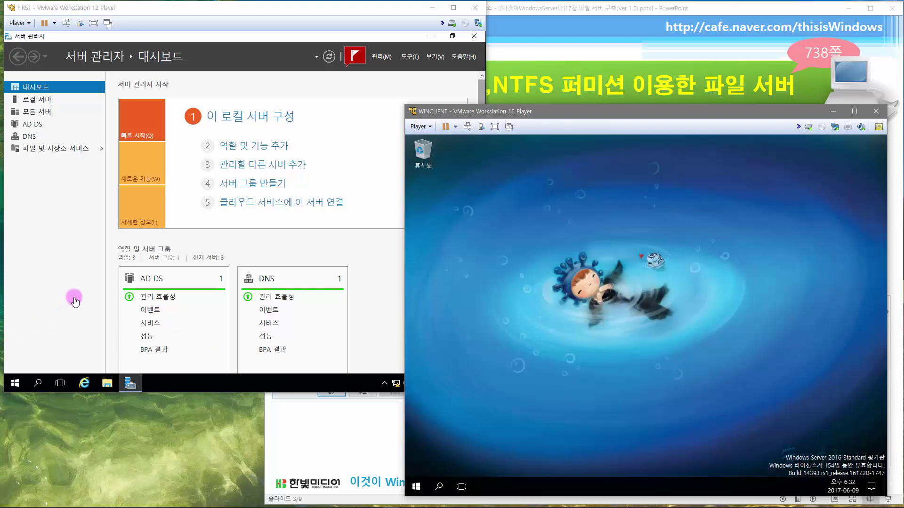
click(76, 300)
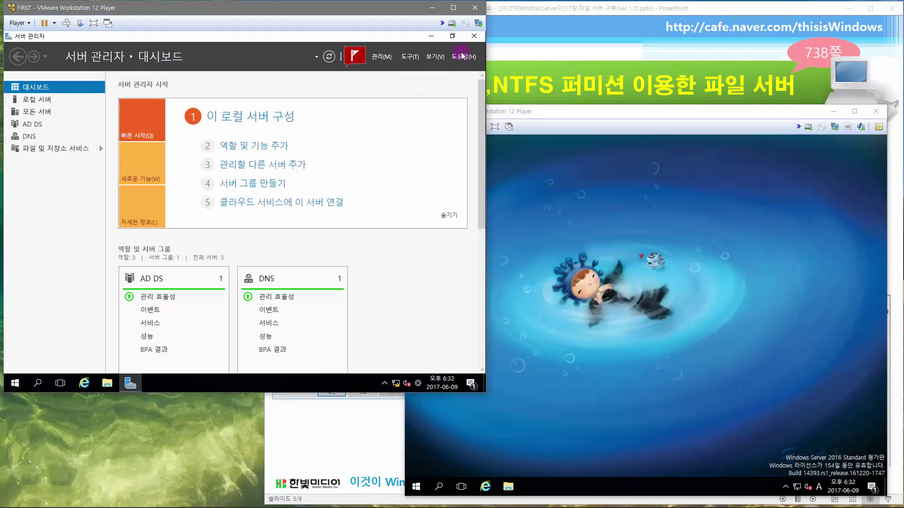
click(473, 37)
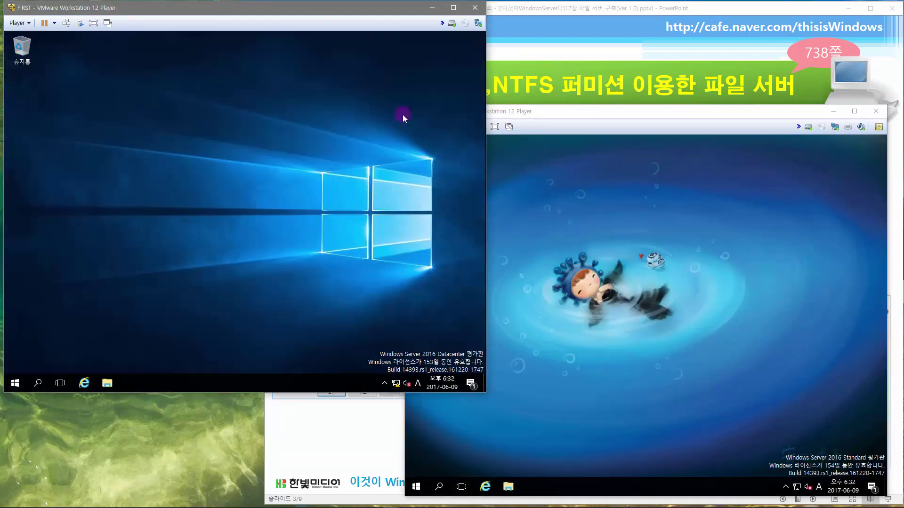
- In File Explorer on FIRST, make a new folder NTFS퍼미션 in Local Disk (C:)
click(107, 384)
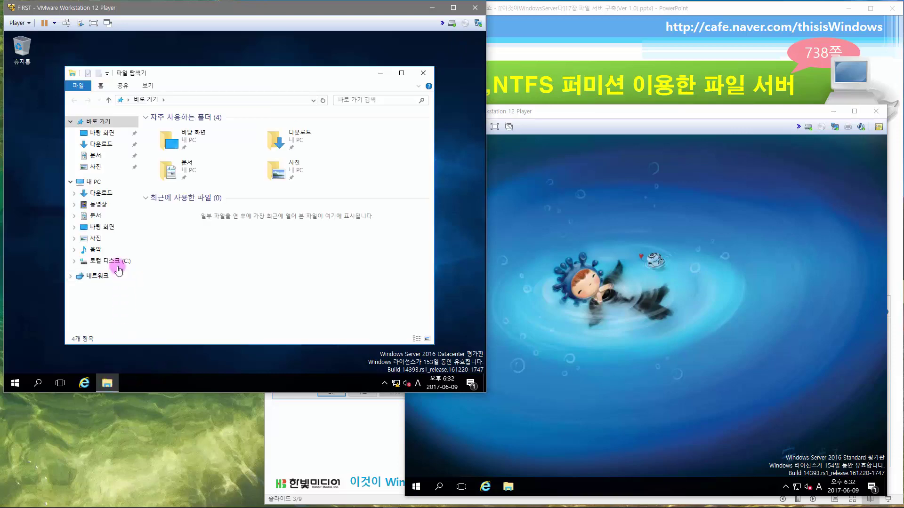
click(117, 261)
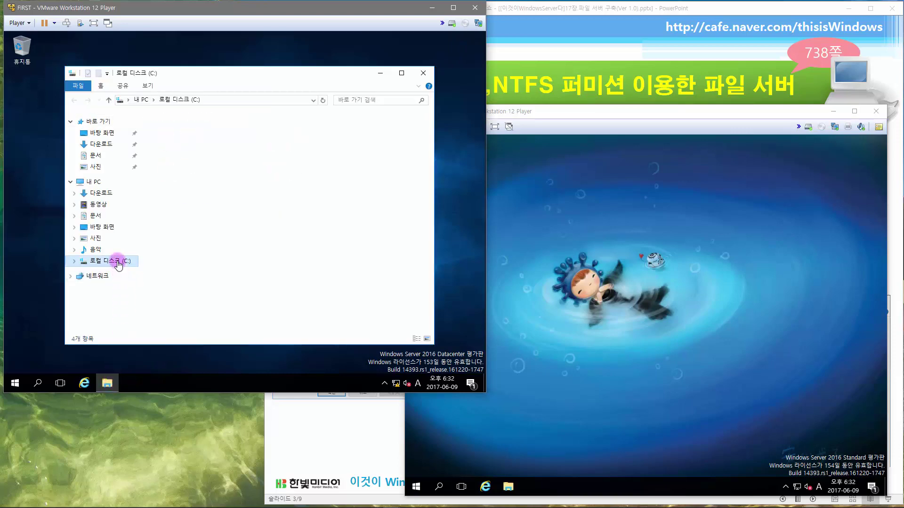
right_click(252, 213)
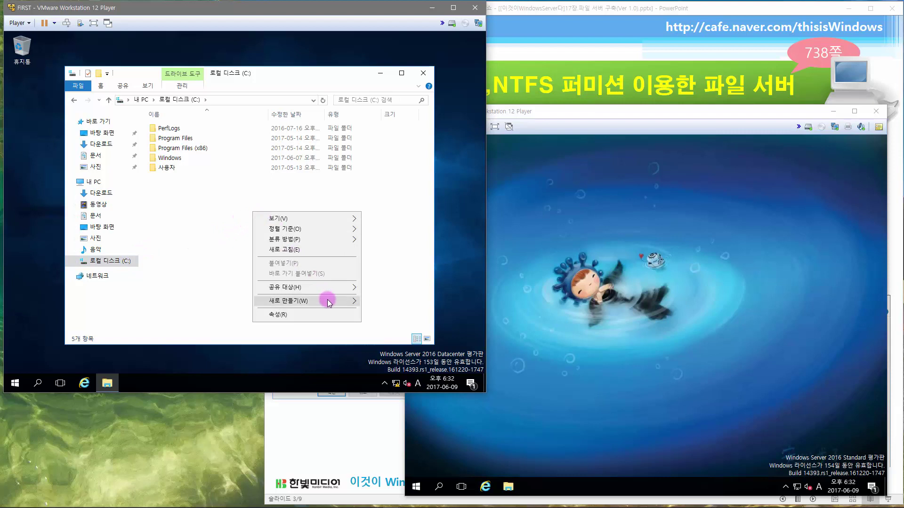
mouse_move(327, 301)
click(383, 303)
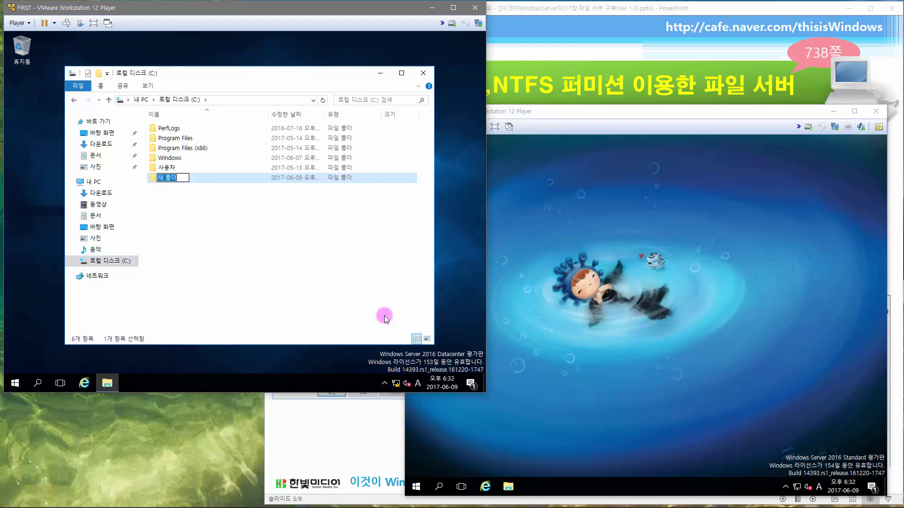
text(NTFS)
key(Hangul)
text(퍼미션)
key(Return)
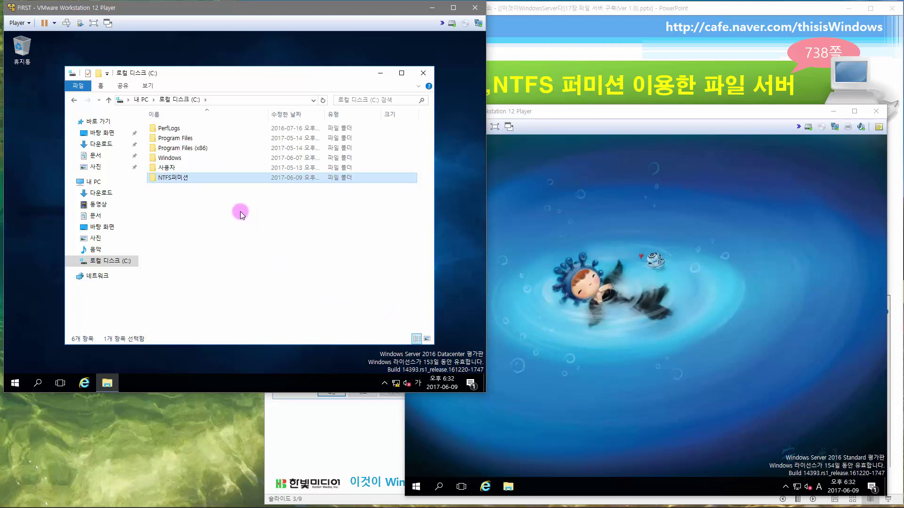
- Turn on advanced sharing for NTFS퍼미션 from its Properties Sharing settings
right_click(187, 180)
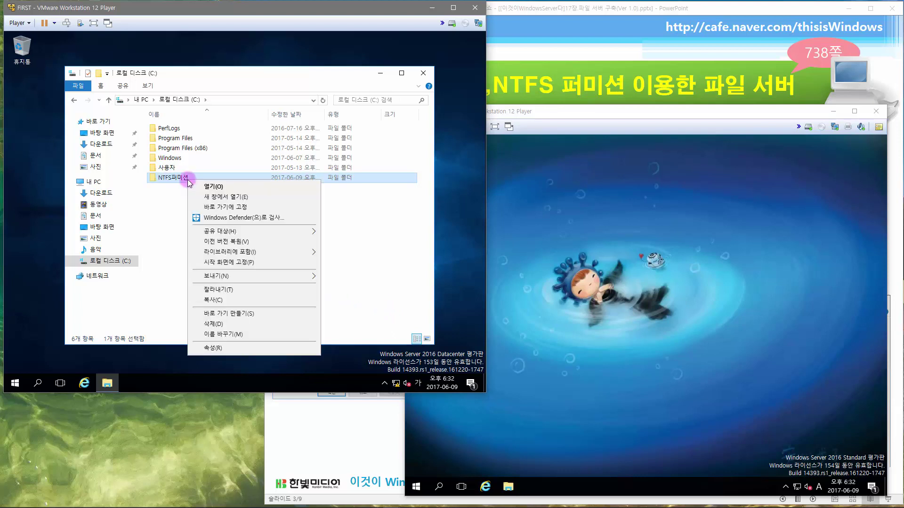
mouse_move(216, 231)
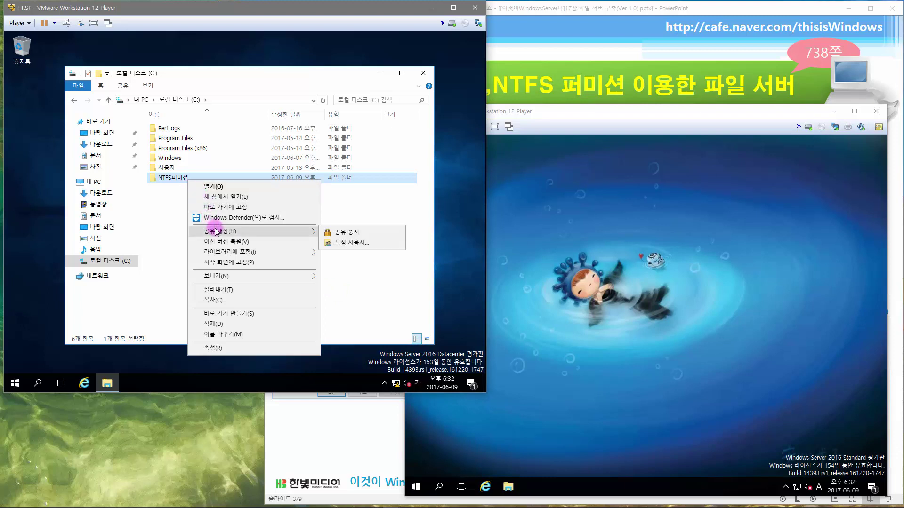
click(225, 348)
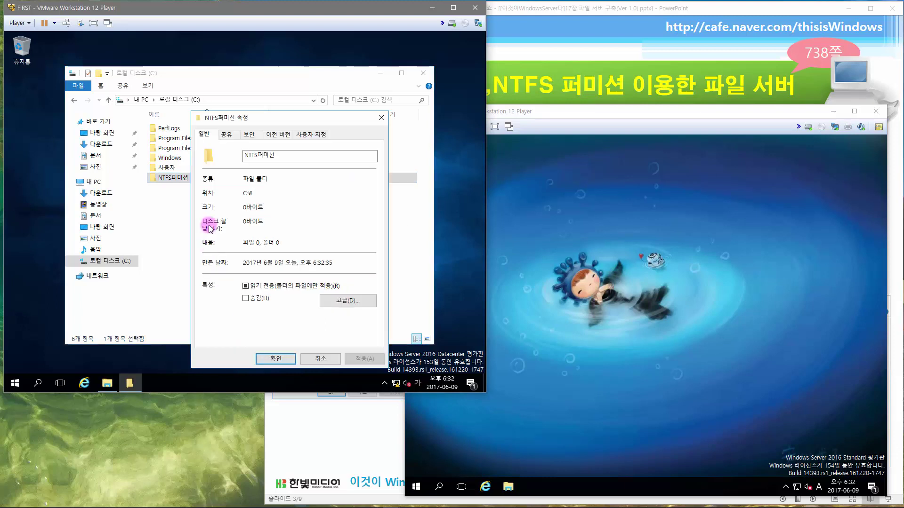
click(250, 136)
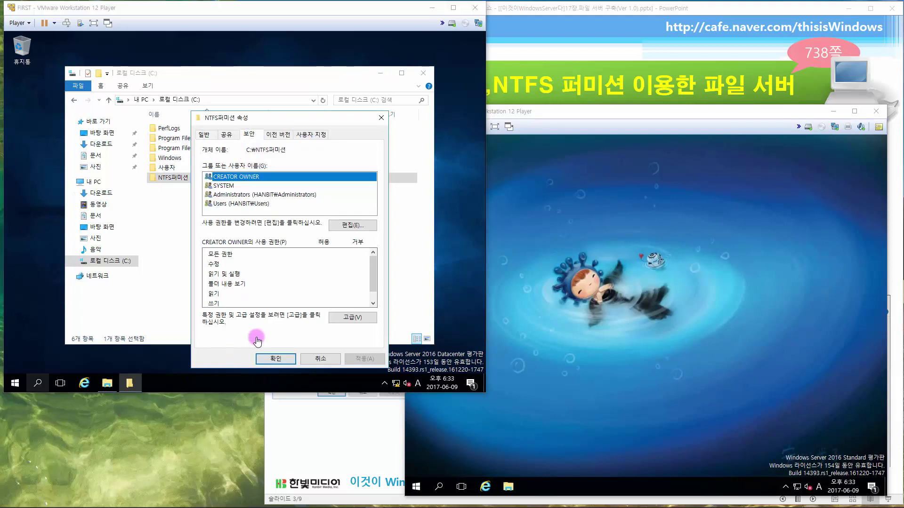
click(227, 134)
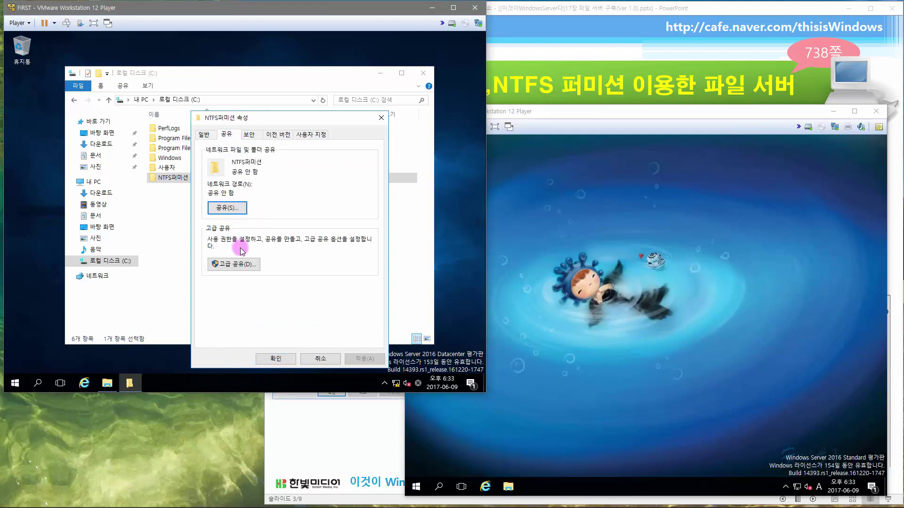
click(243, 264)
click(247, 154)
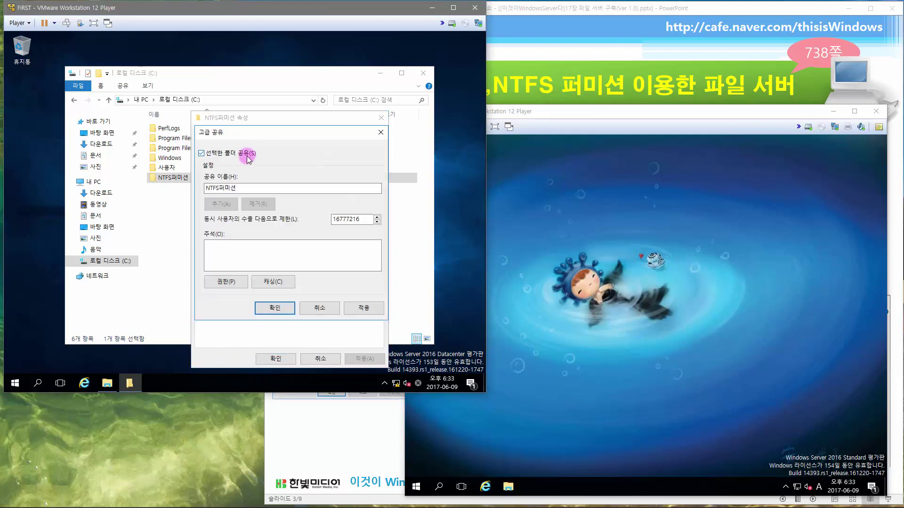
- Remove Everyone from the share permissions and look up Authenticated Users to add
click(242, 282)
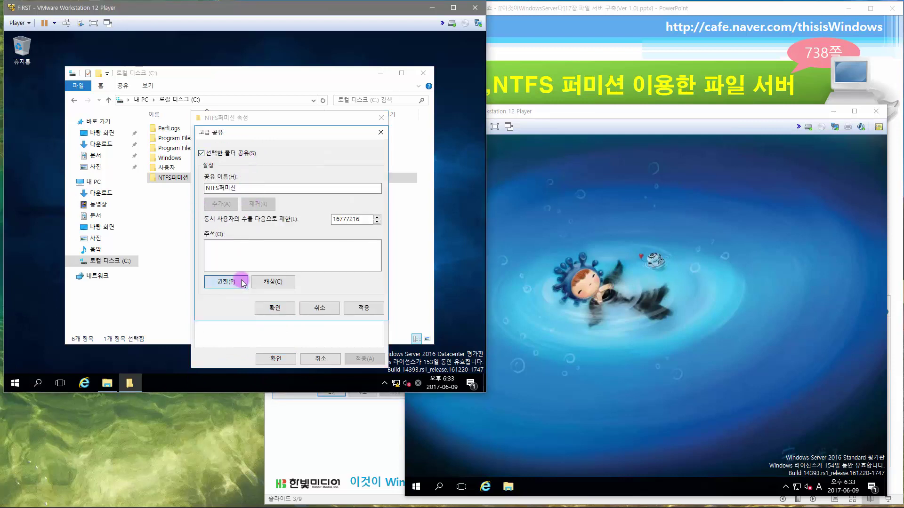
click(361, 237)
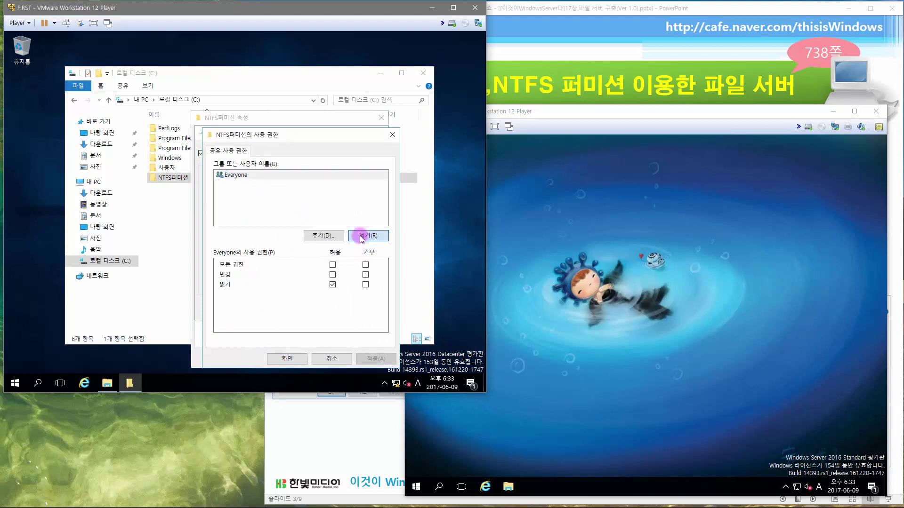
click(323, 236)
text(a)
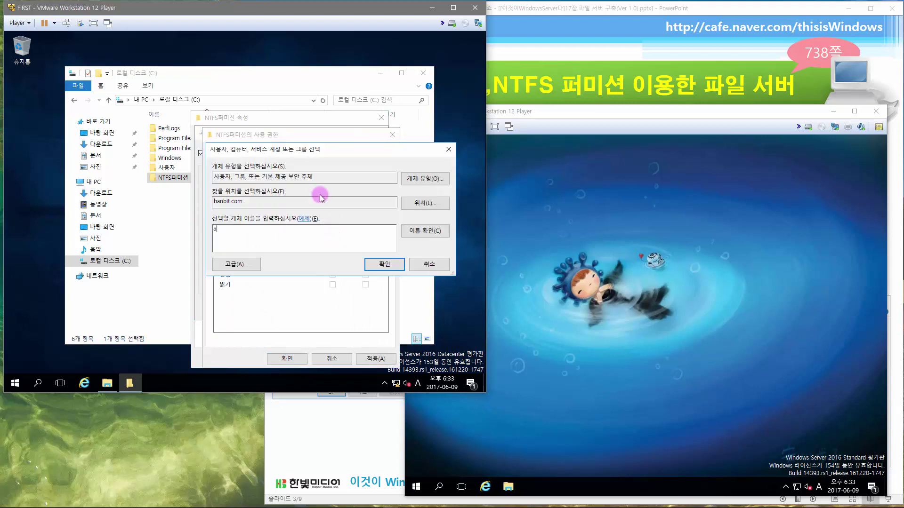
text(uth)
click(427, 230)
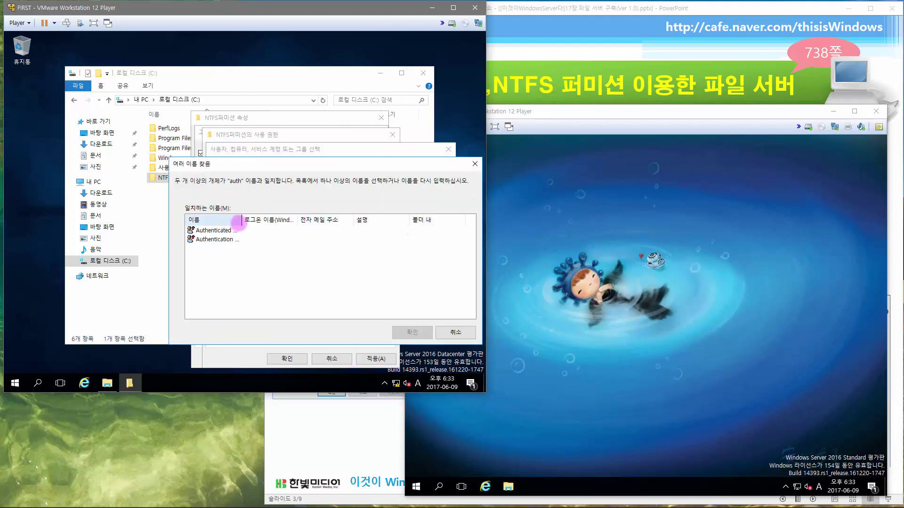
double_click(241, 220)
click(228, 230)
click(412, 333)
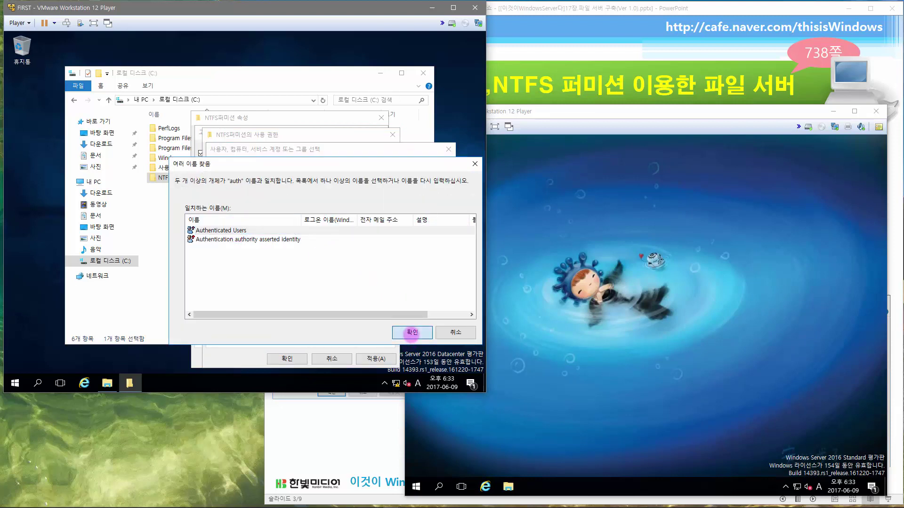
- Grant Authenticated Users full control and confirm all sharing and properties dialogs
click(376, 265)
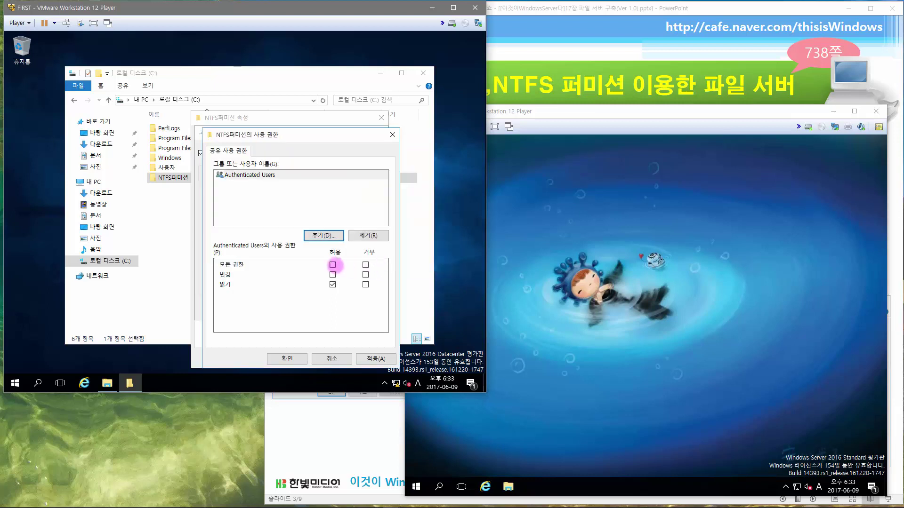
click(333, 264)
click(287, 359)
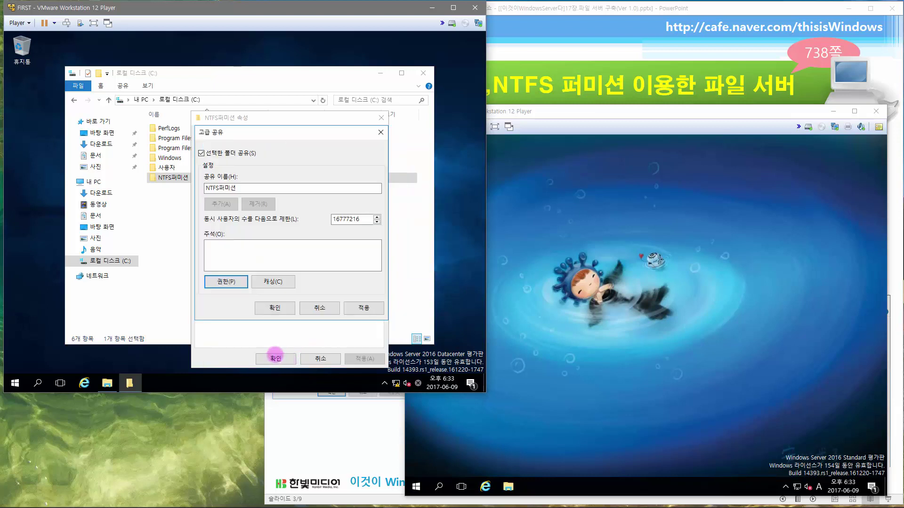
click(277, 308)
click(276, 357)
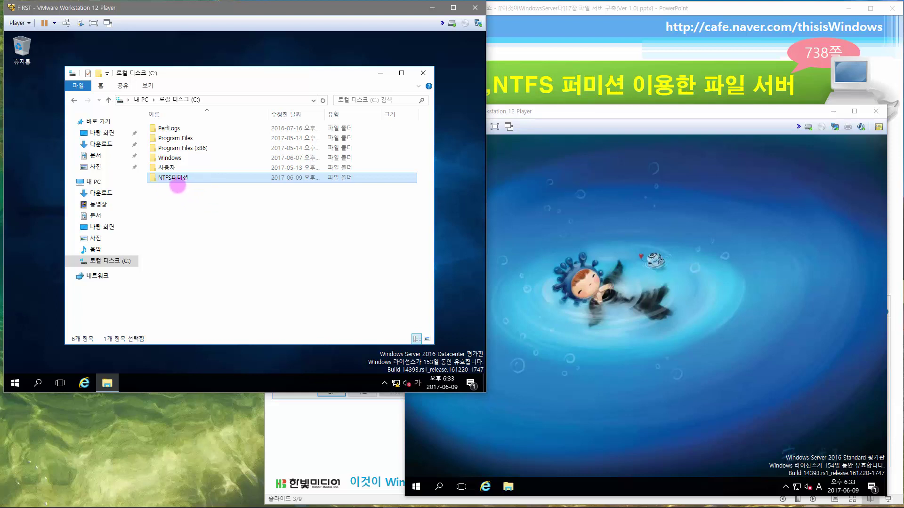
- Inside NTFS퍼미션, create the 공용폴더 folder
double_click(181, 177)
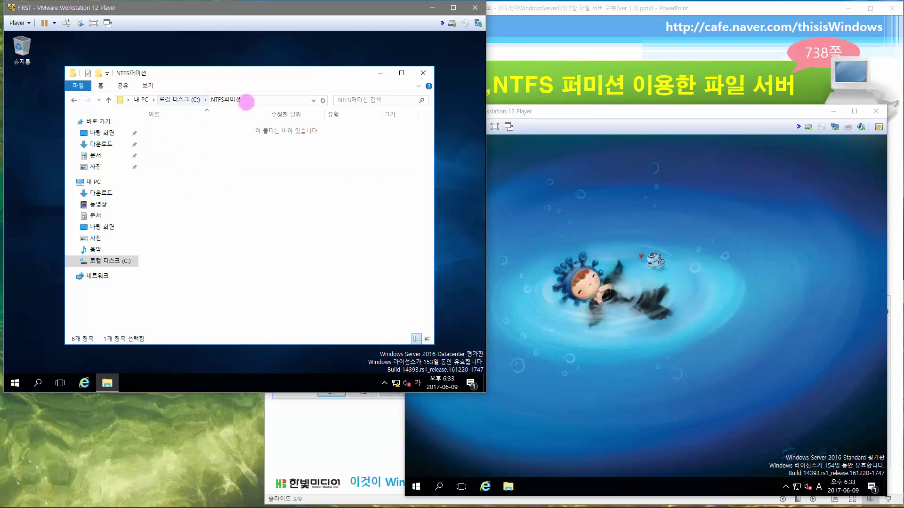
right_click(204, 178)
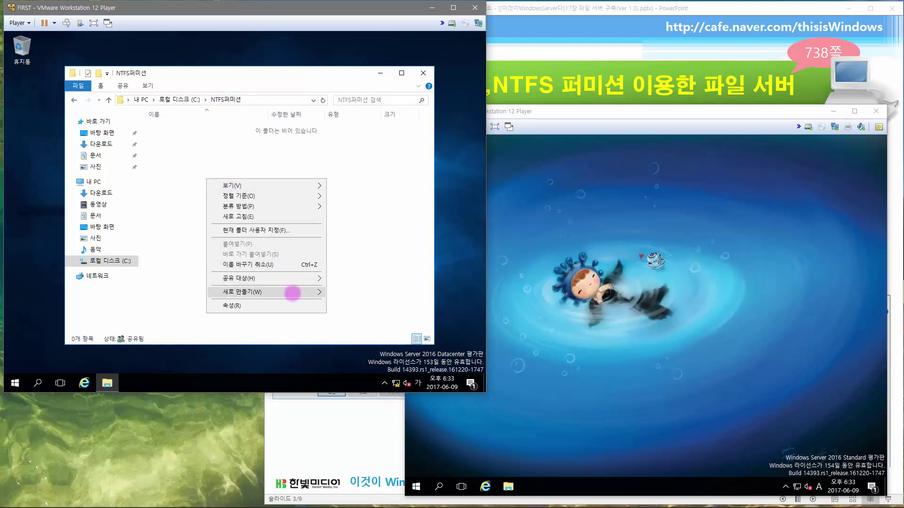
mouse_move(292, 292)
click(338, 293)
text(rh)
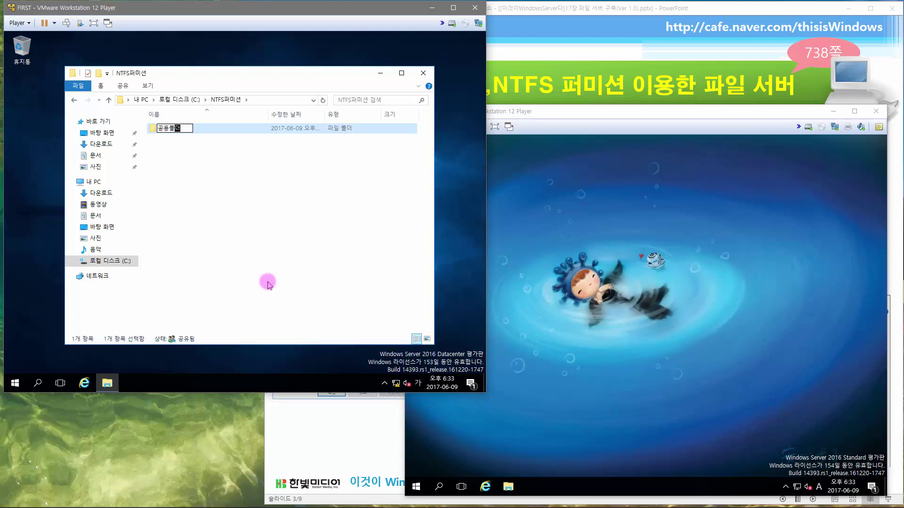
key(Return)
- Create two more folders, one 전용 private folder for each of the two users
right_click(238, 201)
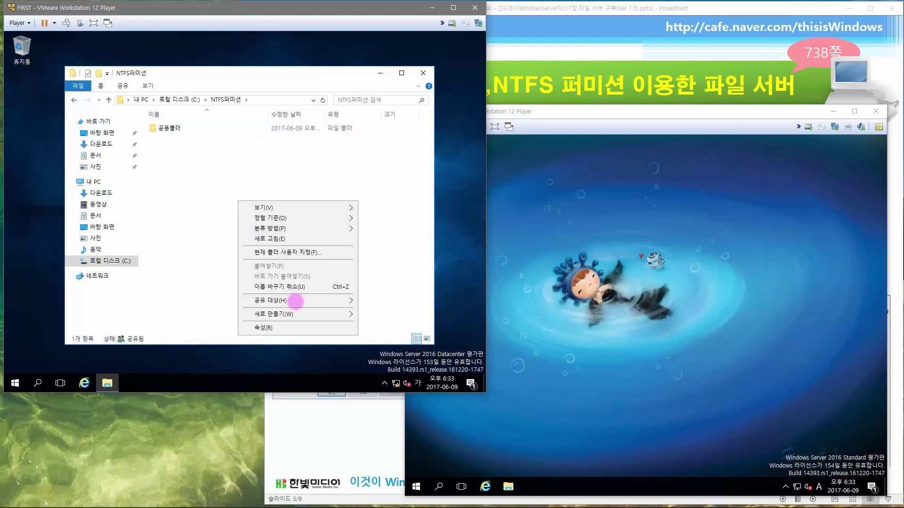
mouse_move(305, 315)
click(363, 311)
text(ㅇ)
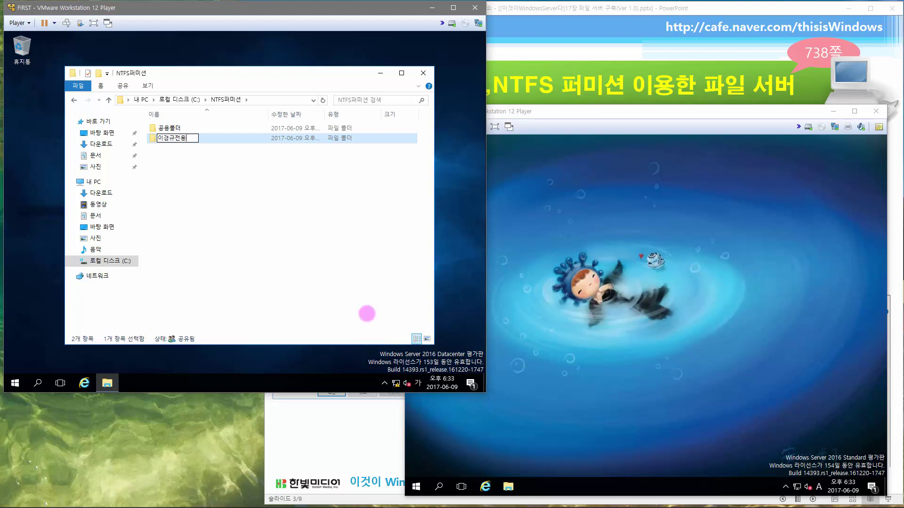
text(경규전용)
click(366, 314)
right_click(260, 221)
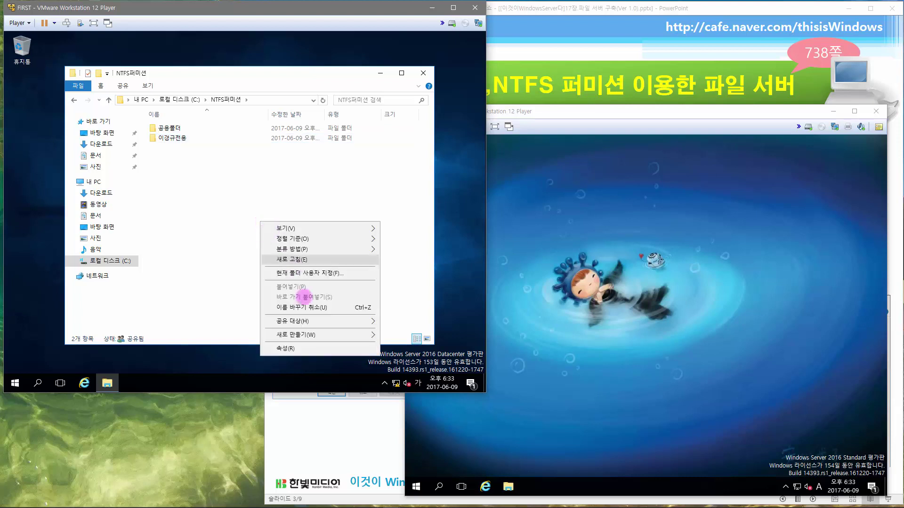
mouse_move(325, 335)
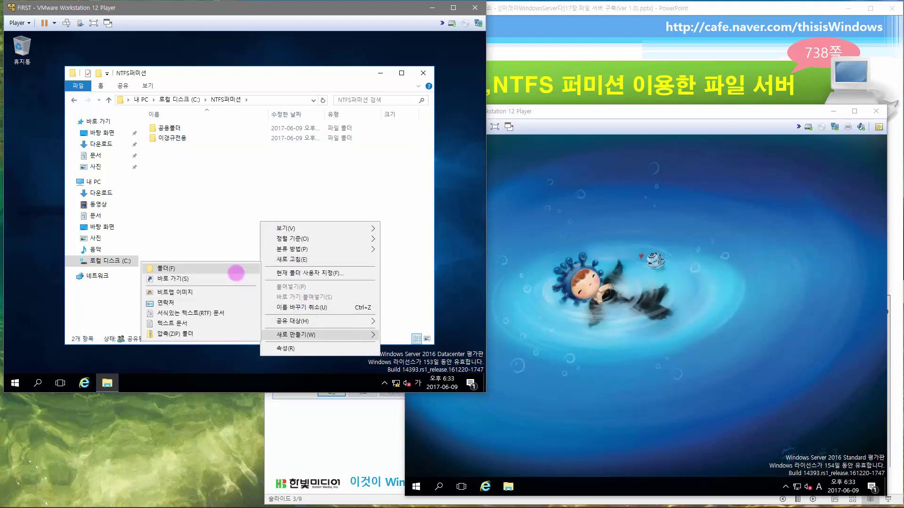
click(236, 273)
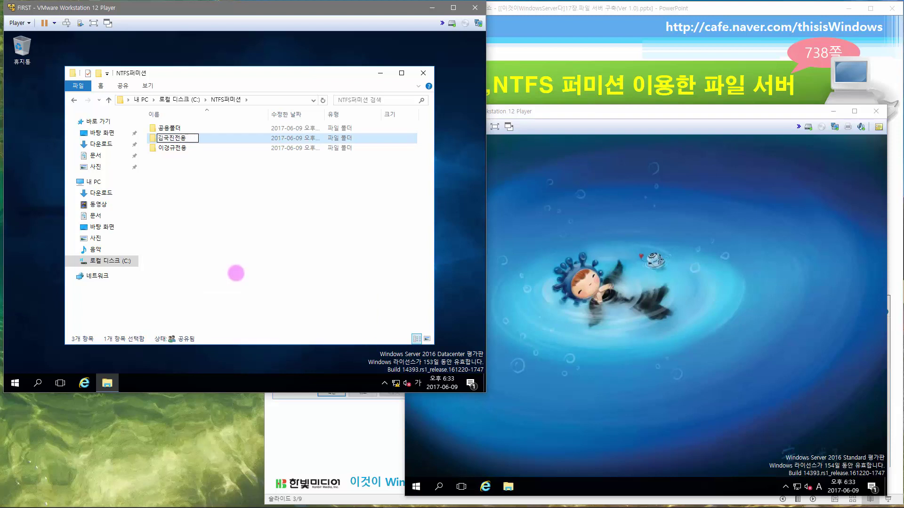
key(Return)
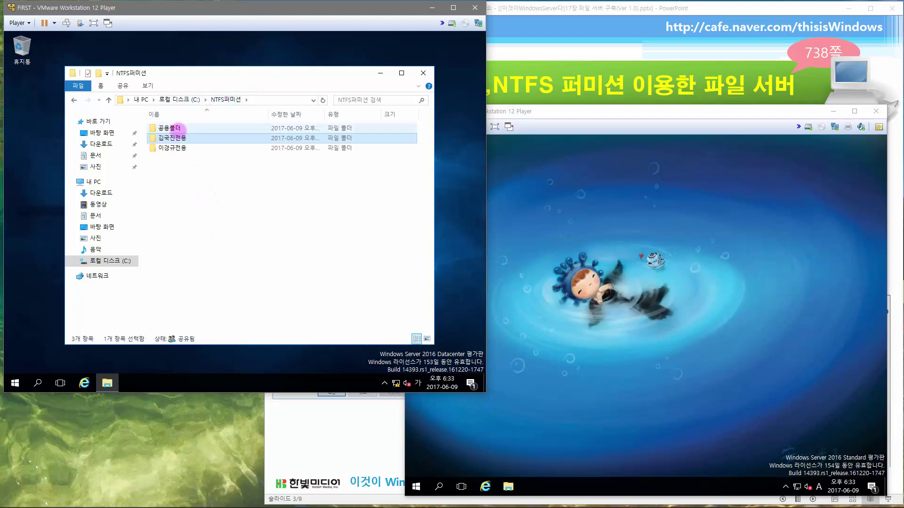
- Select each of the three new subfolders in turn to check them
click(179, 128)
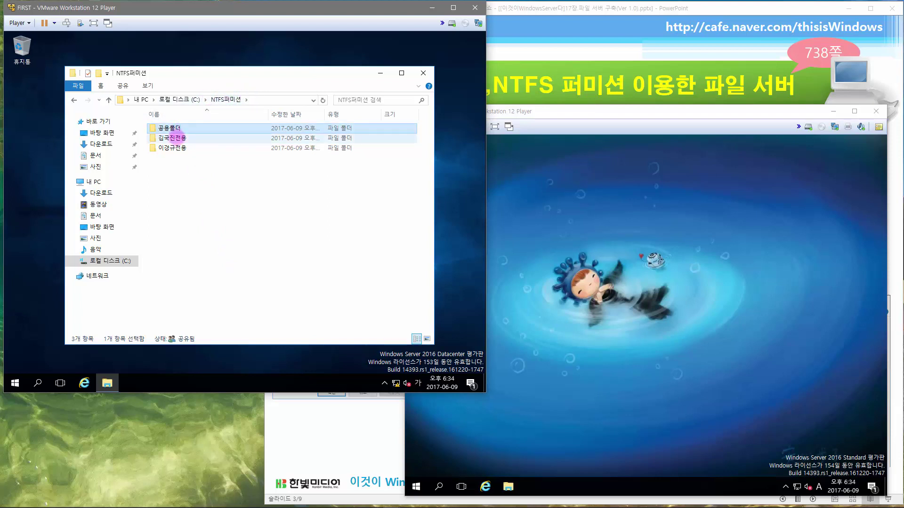
click(178, 138)
click(177, 149)
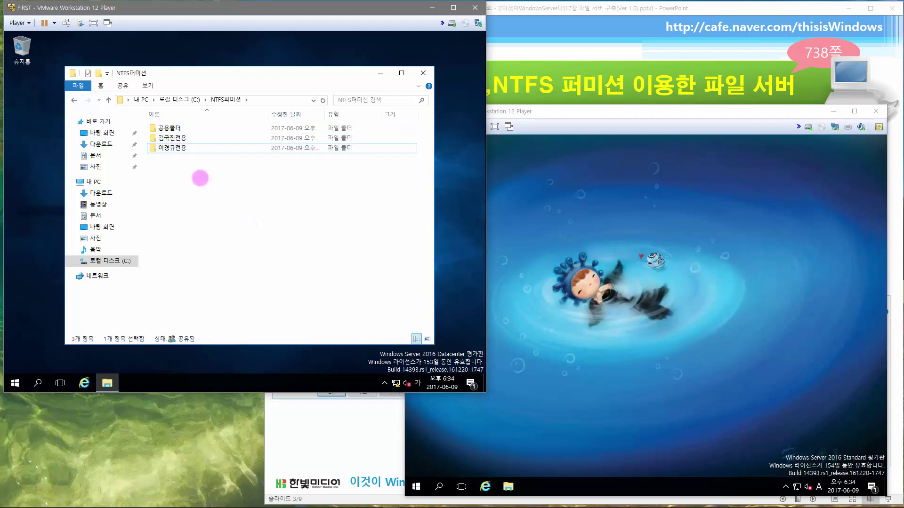
click(180, 137)
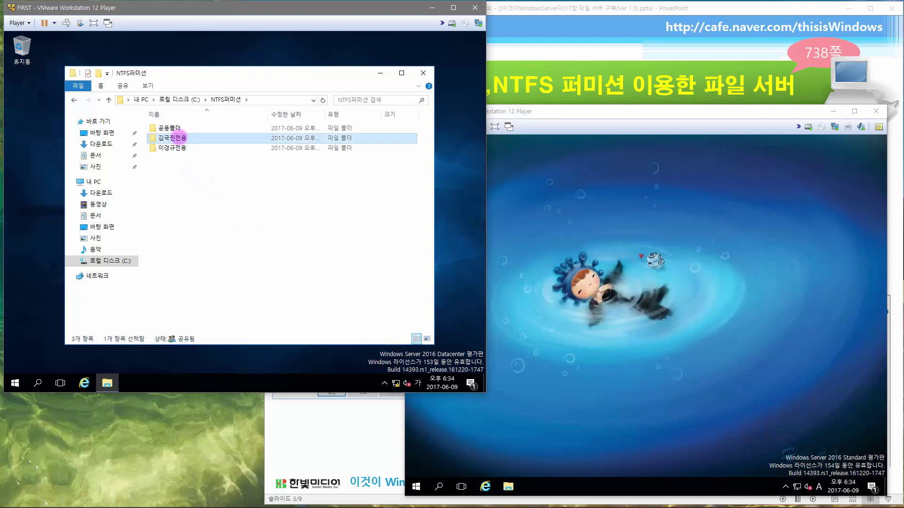
- In the first user's 전용 folder's advanced security settings, disable inheritance and remove all inherited entries
right_click(181, 138)
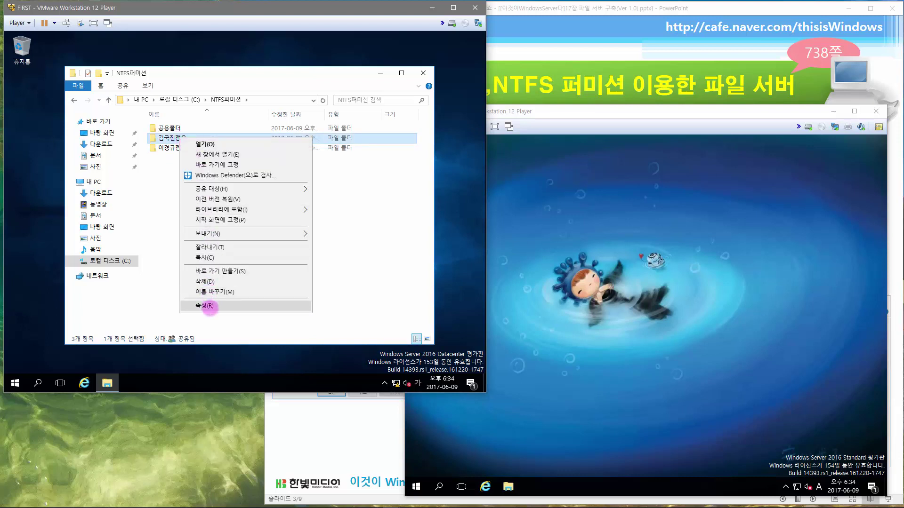
click(205, 306)
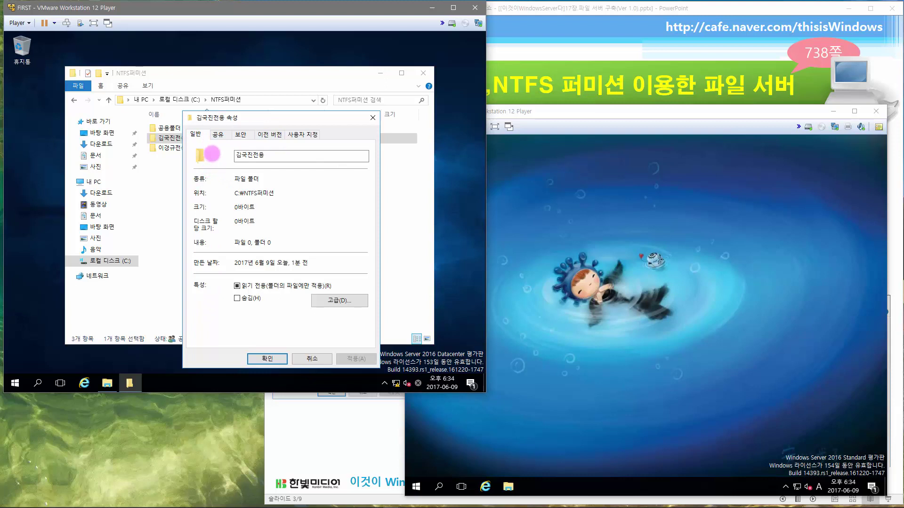
click(240, 134)
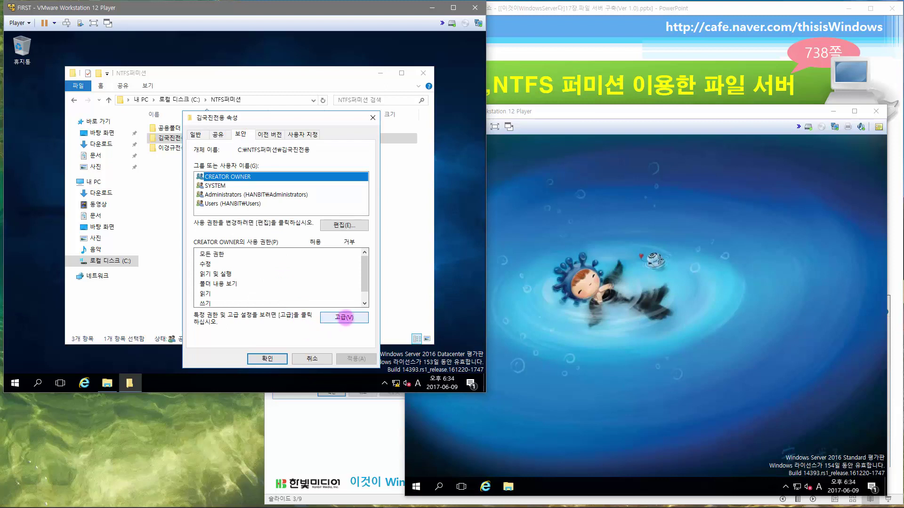
click(344, 318)
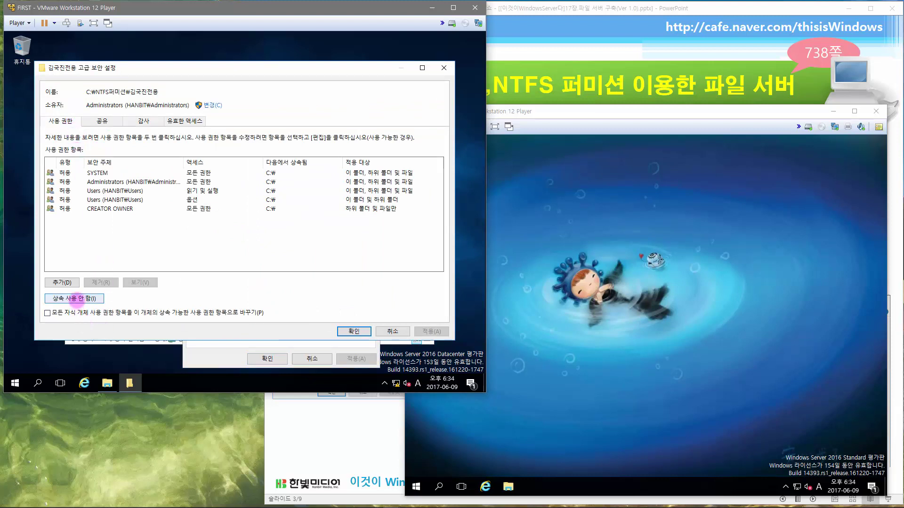
click(76, 298)
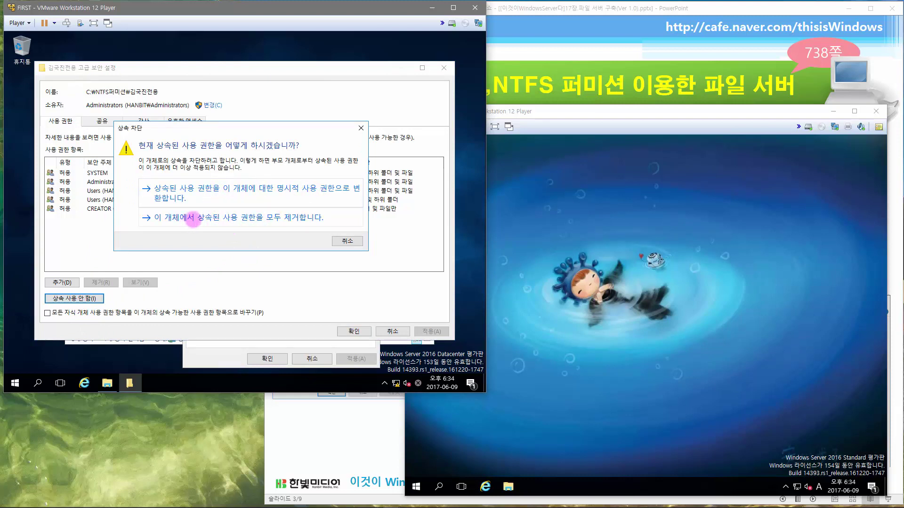
click(245, 218)
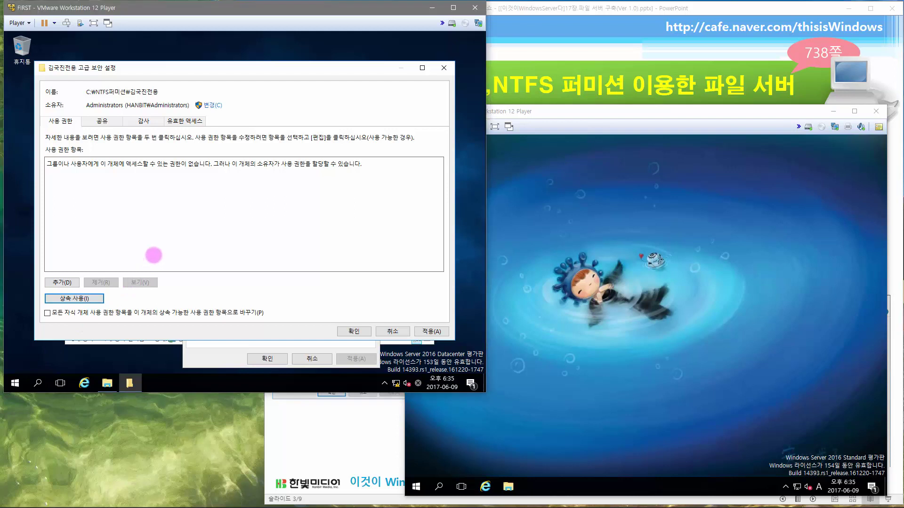
- Add a Full control permission entry for the folder's own domain user, then apply and close properties
click(69, 282)
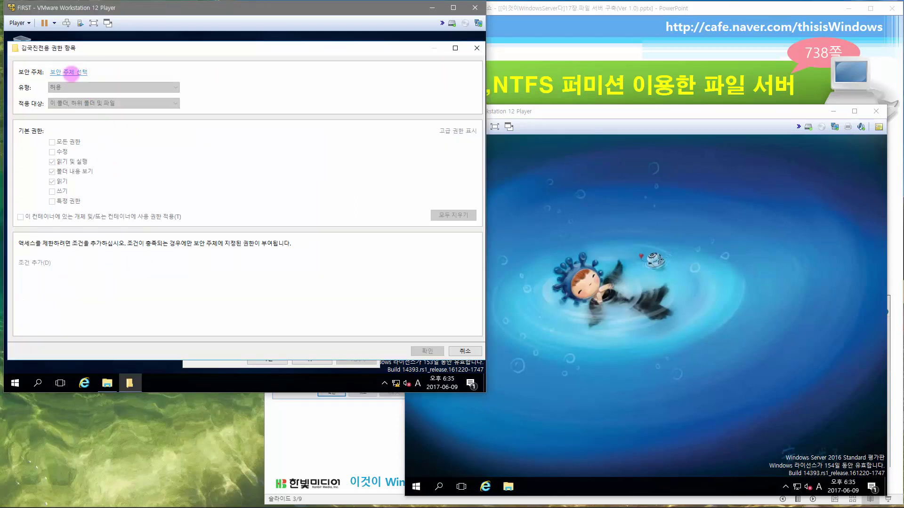
click(71, 72)
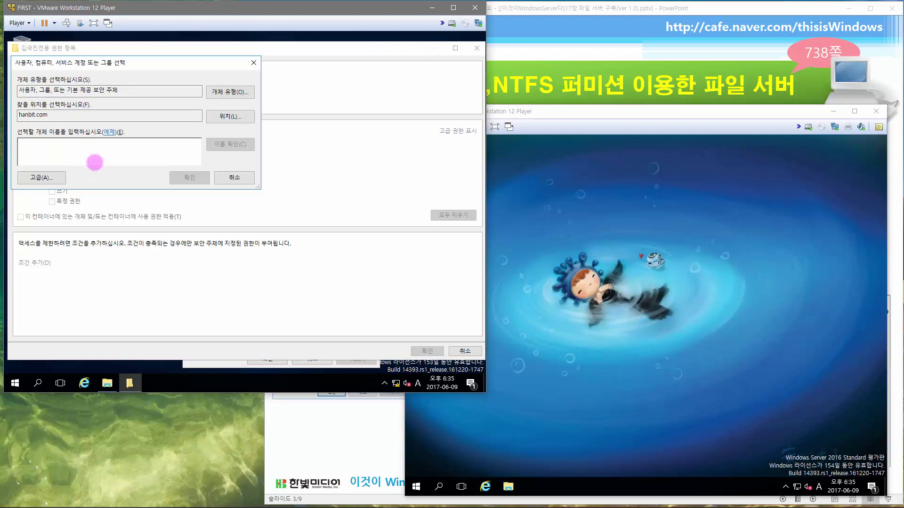
text(kjkim)
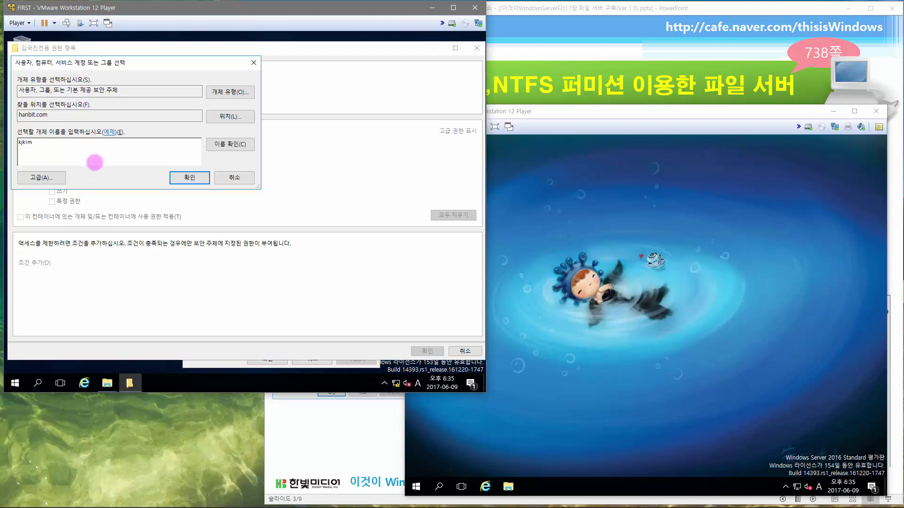
click(229, 144)
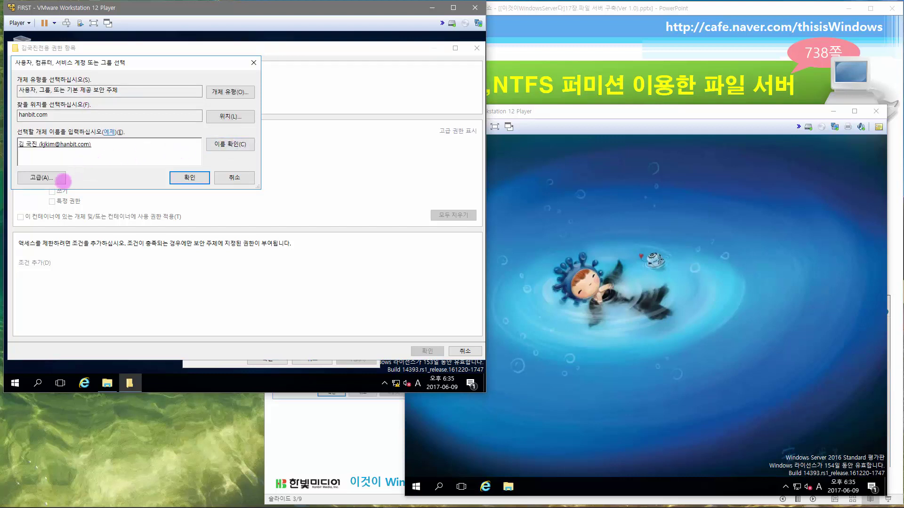
click(187, 177)
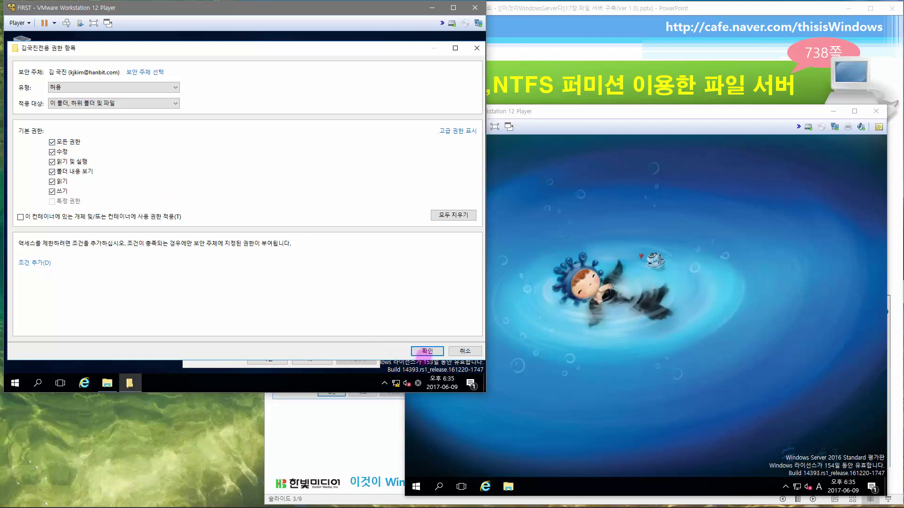
click(427, 351)
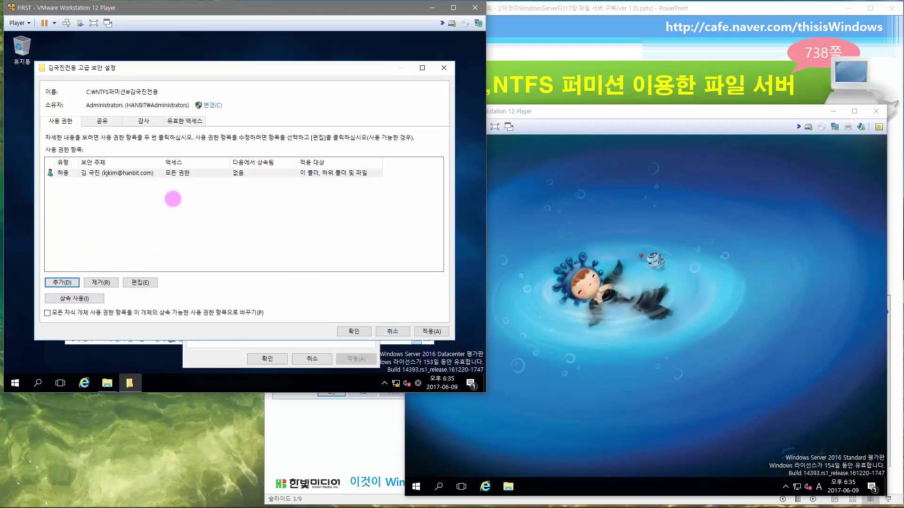
click(354, 331)
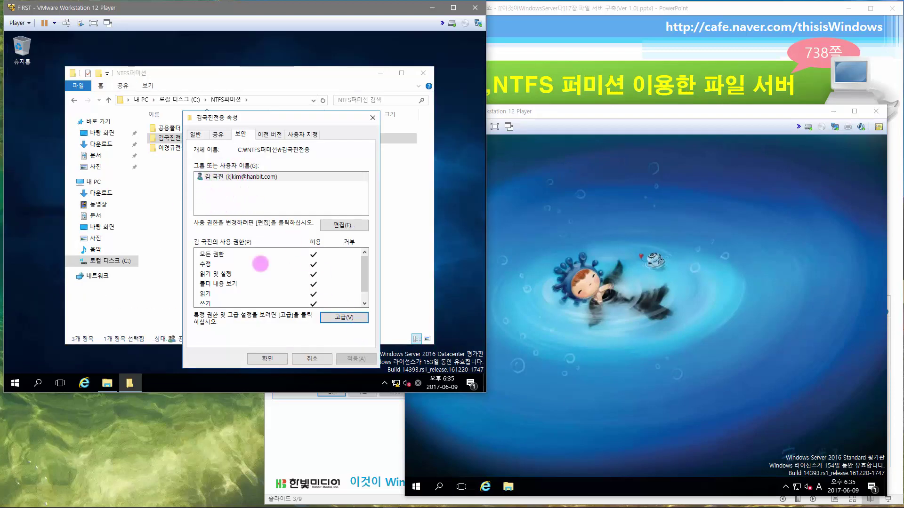
click(272, 358)
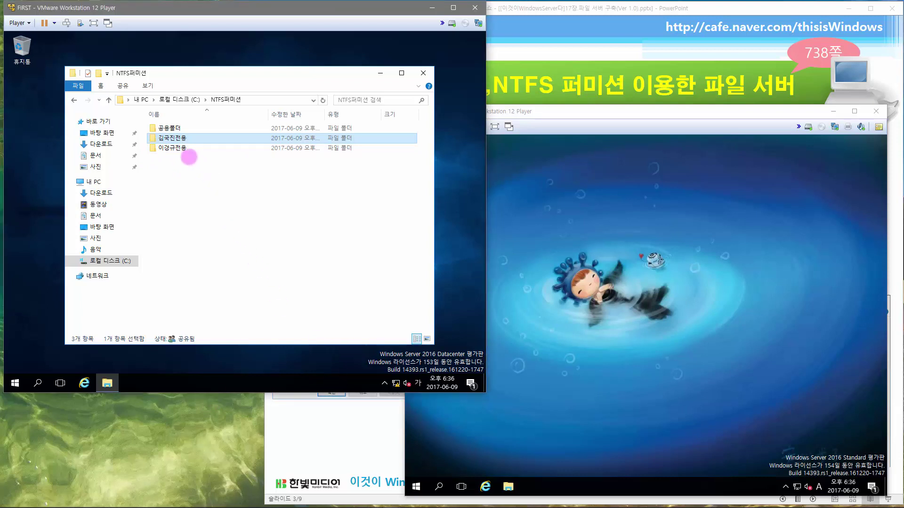
- Disable inheritance on the second user's 전용 folder, removing all inherited permissions
right_click(181, 149)
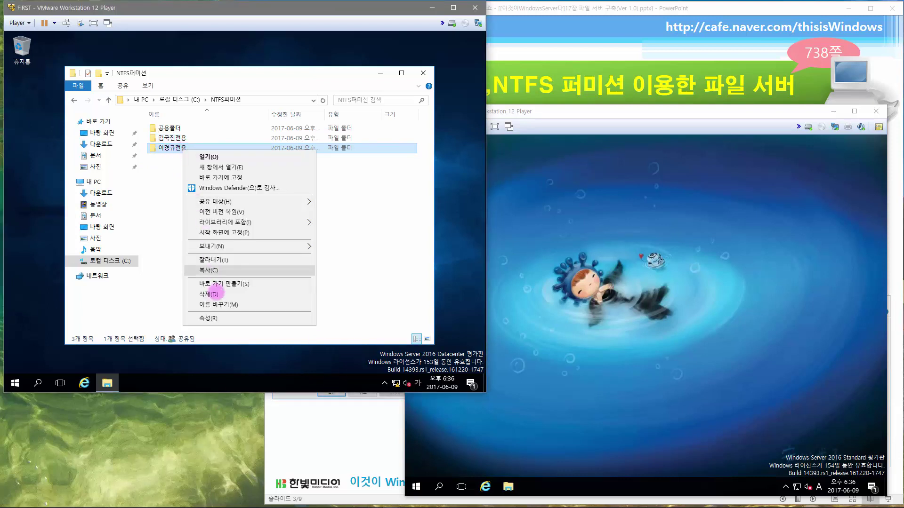
click(214, 317)
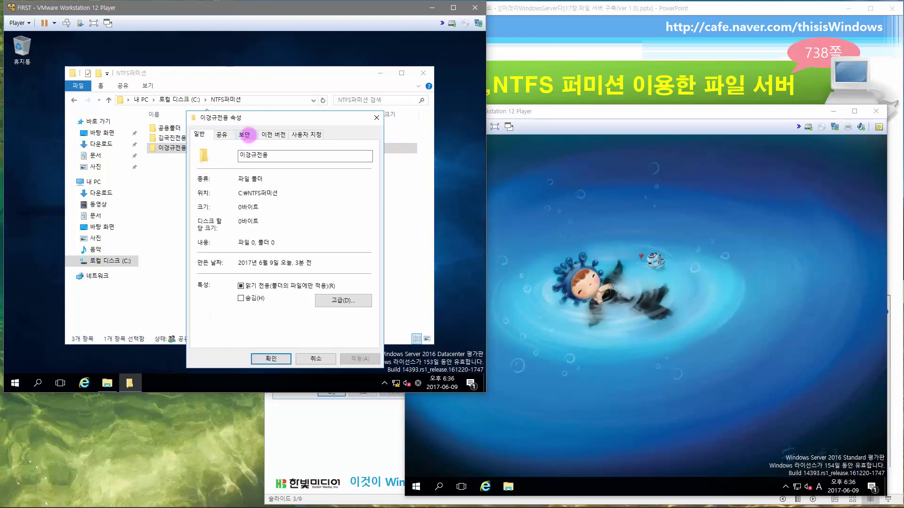
click(248, 134)
click(357, 318)
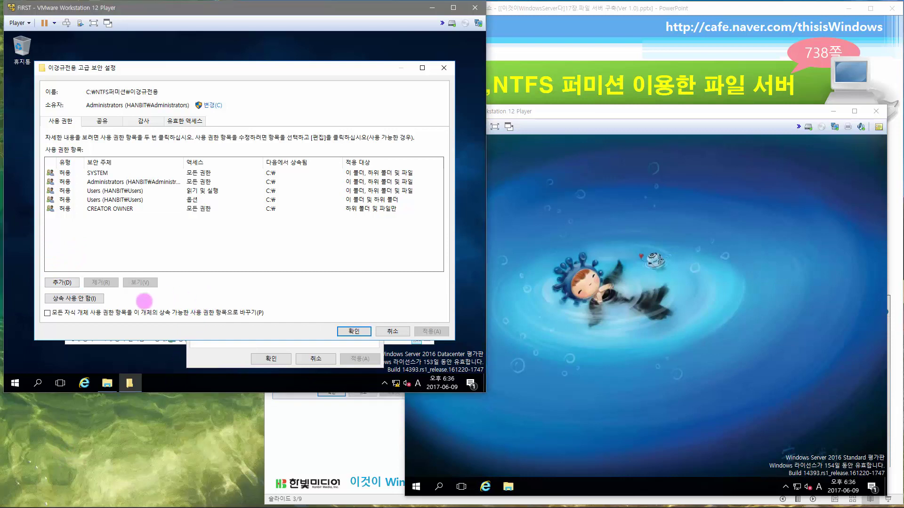
click(88, 298)
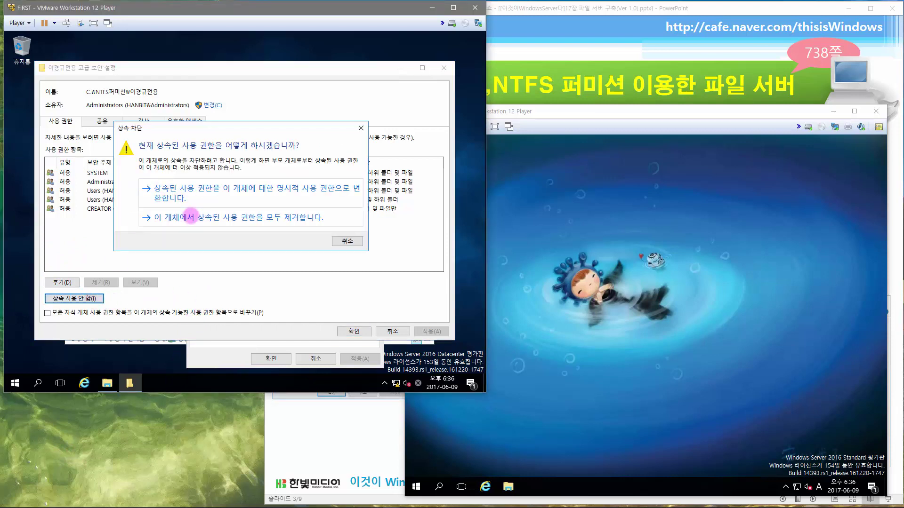
click(190, 217)
- Add a Full control entry for that folder's own domain user and close its properties
click(61, 282)
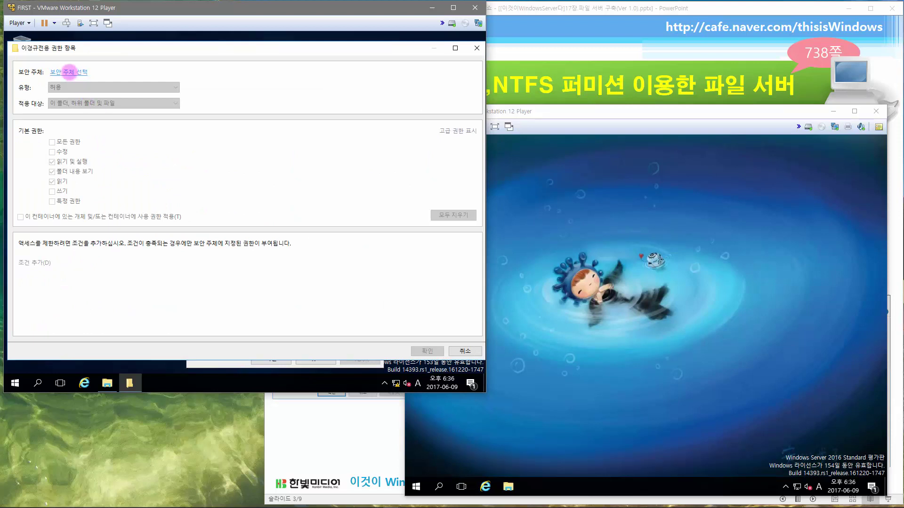
click(69, 72)
text(kklee)
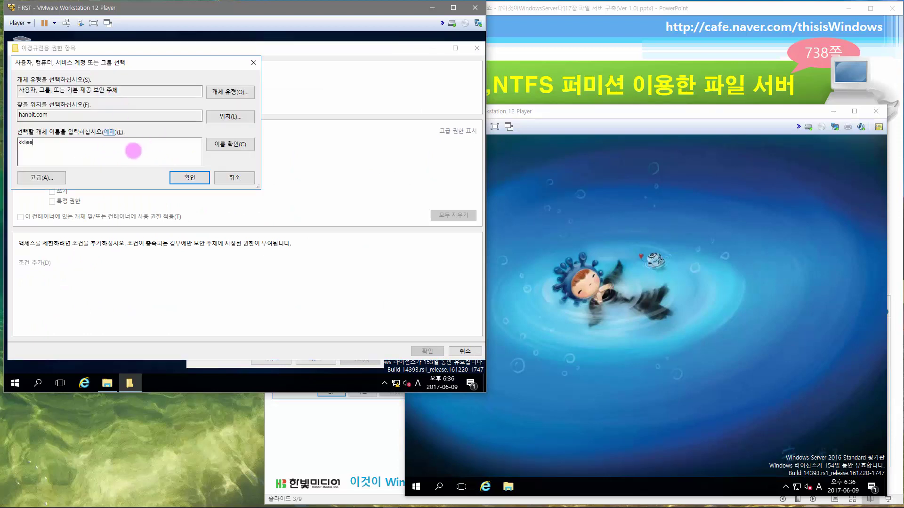
click(230, 144)
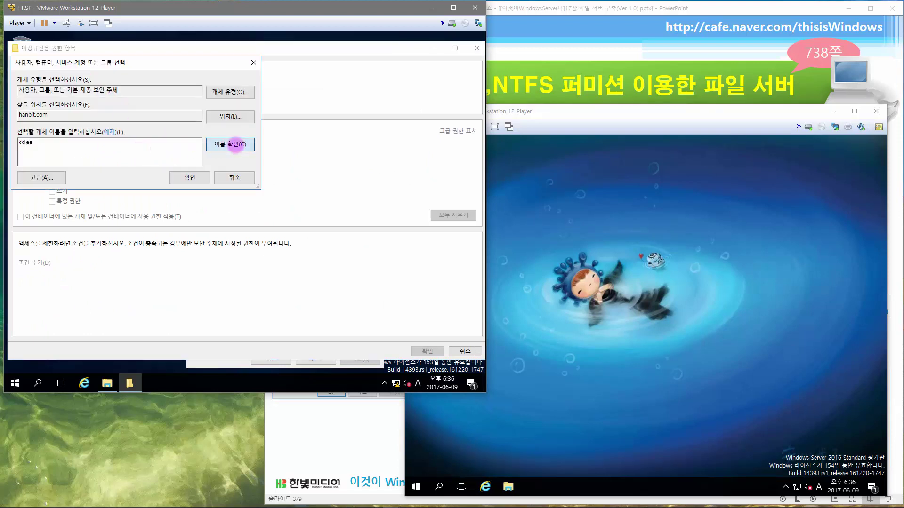
click(189, 178)
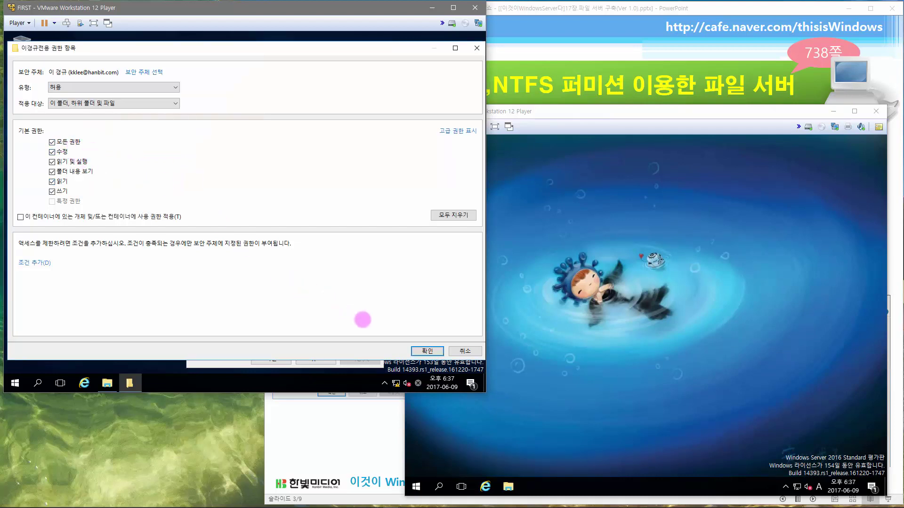
click(426, 350)
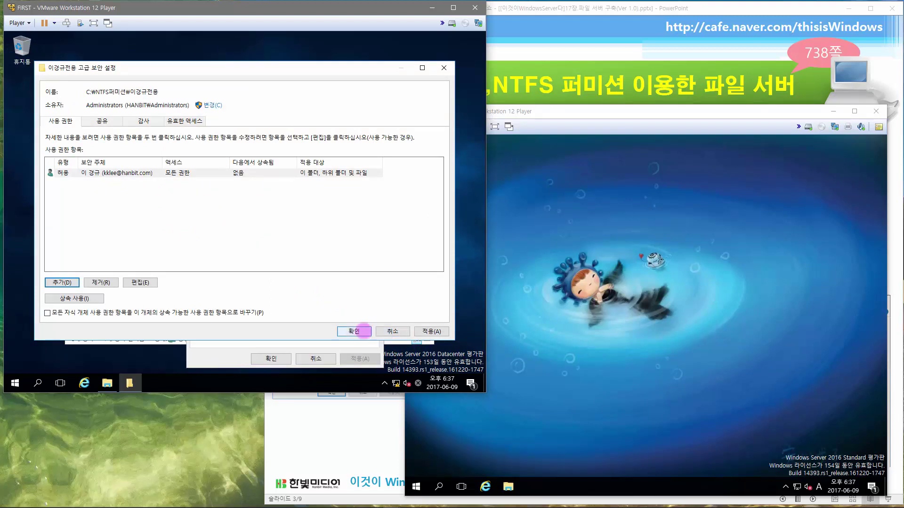
click(354, 331)
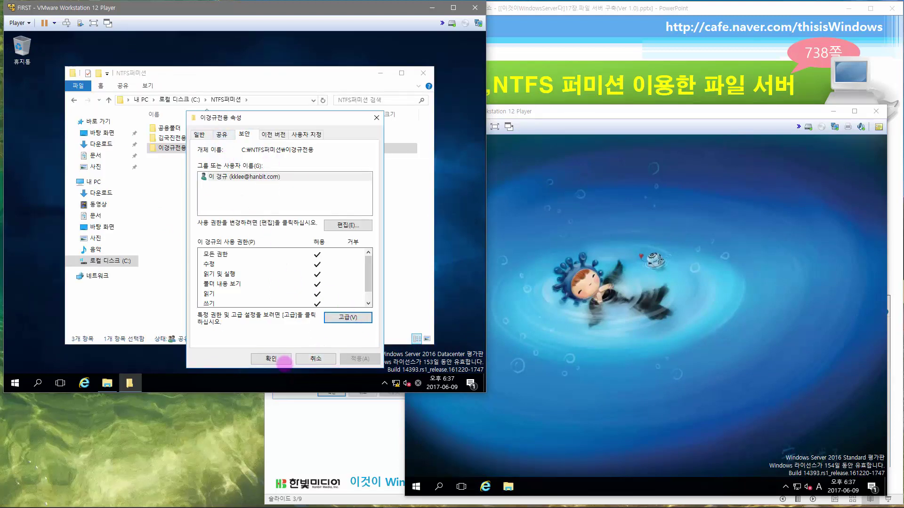
click(282, 359)
click(190, 178)
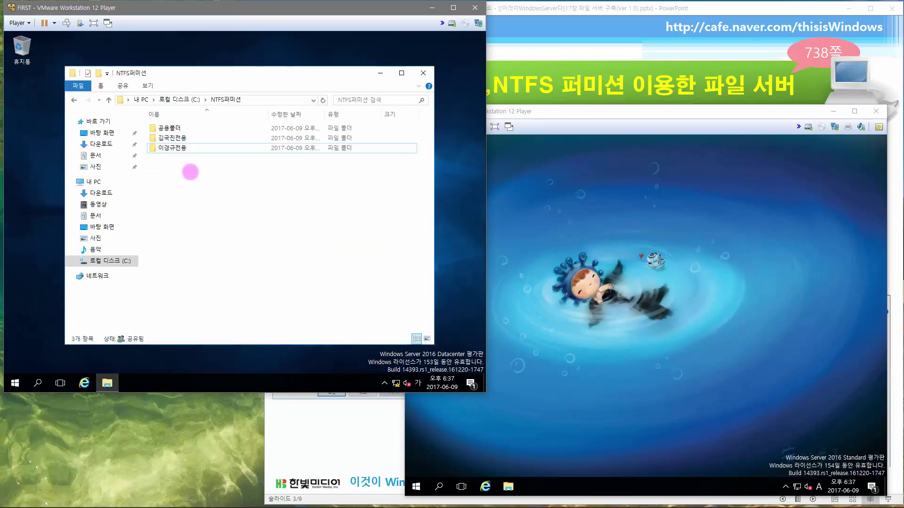
- Try opening the first user's 전용 folder as administrator, cancel the denial, then switch to WINCLIENT
click(182, 140)
key(alt+Return)
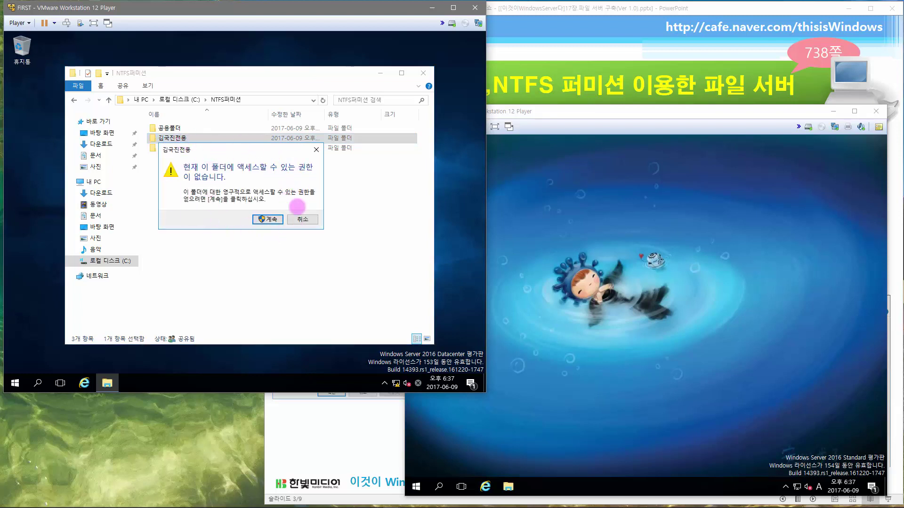
click(266, 219)
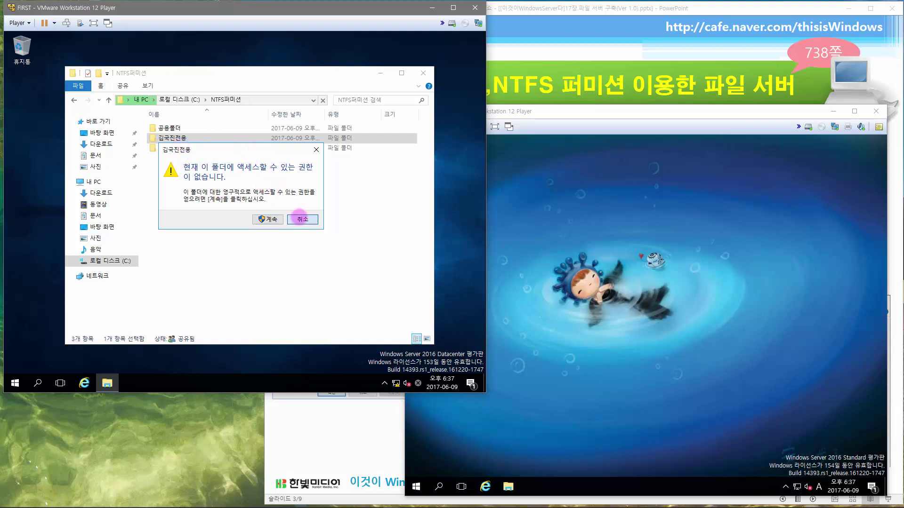
click(300, 220)
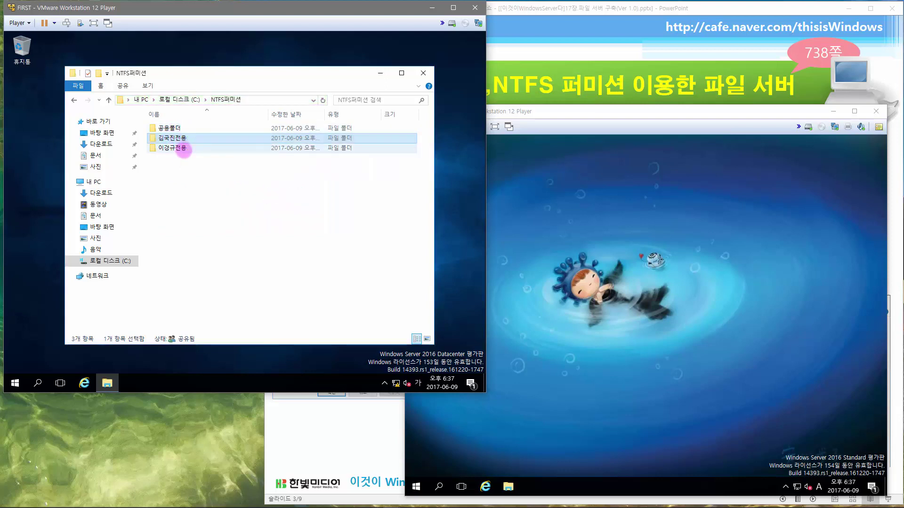
click(182, 150)
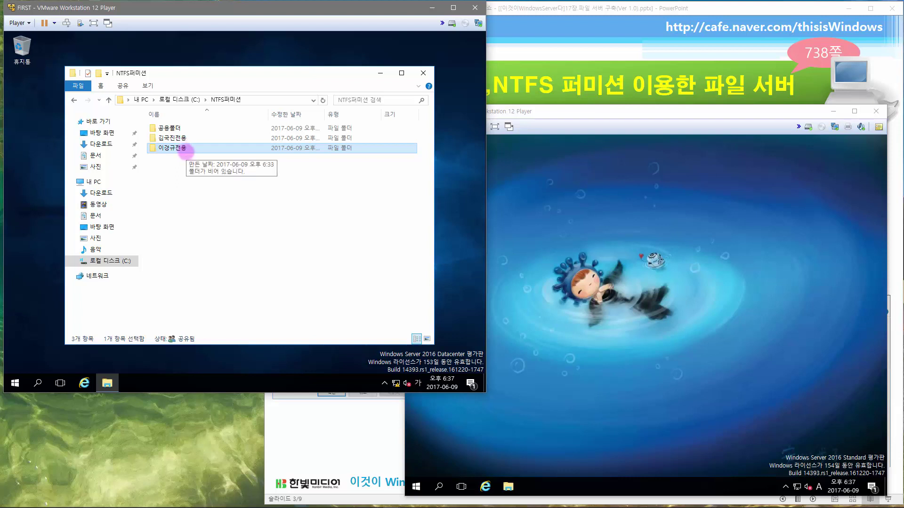
click(566, 111)
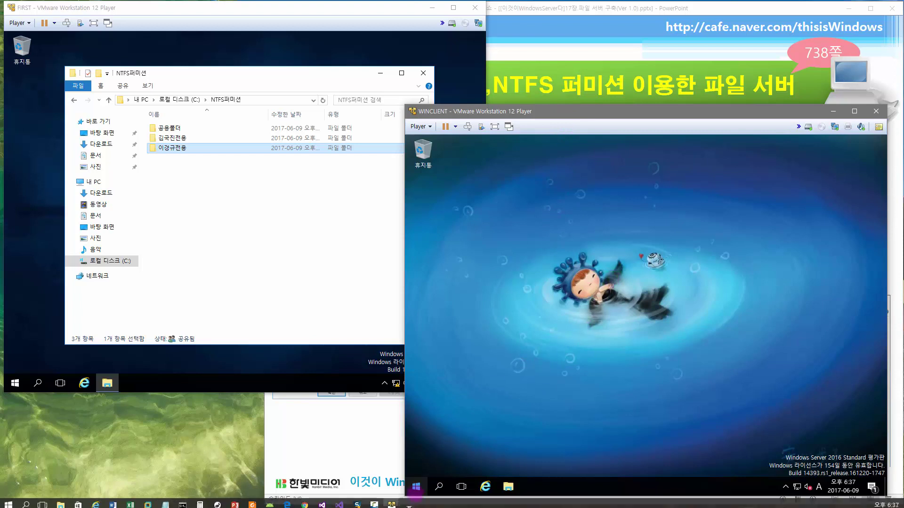
- Sign out of WINCLIENT and sign in as Other user with the folder owner's domain account and password
right_click(416, 486)
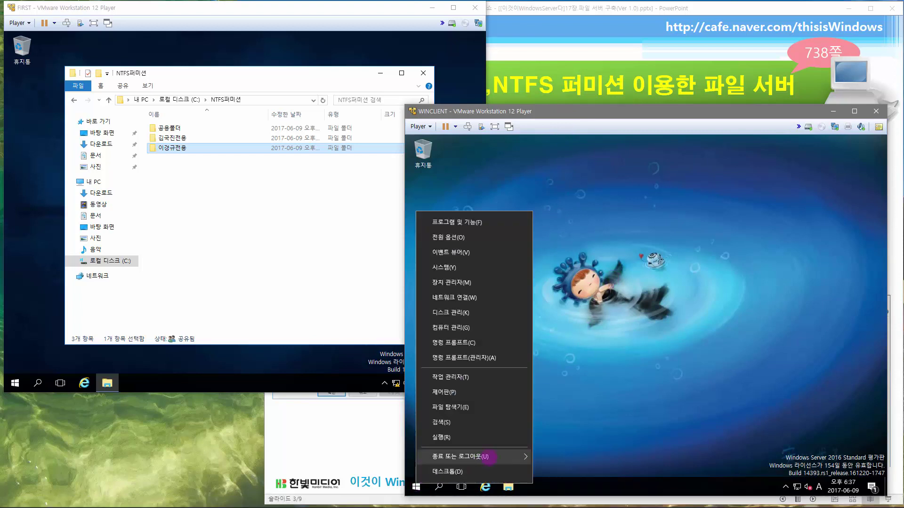
mouse_move(494, 457)
click(569, 424)
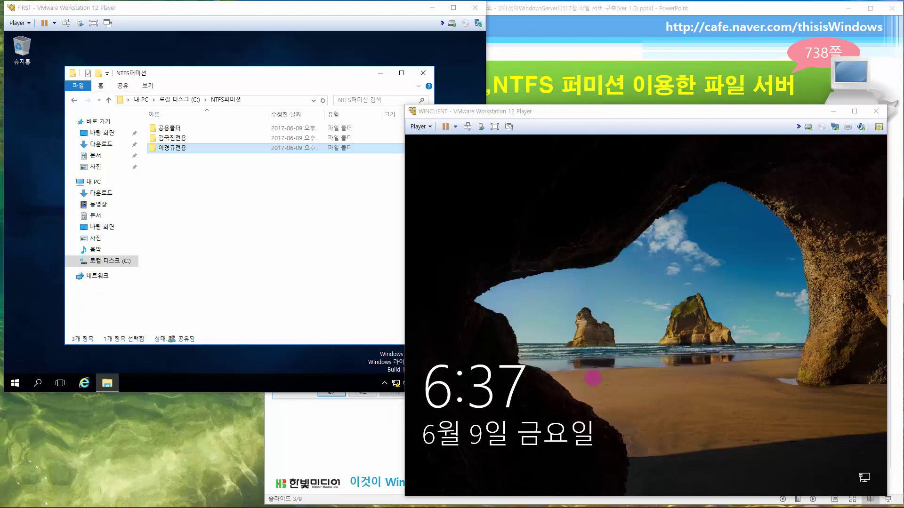
click(461, 114)
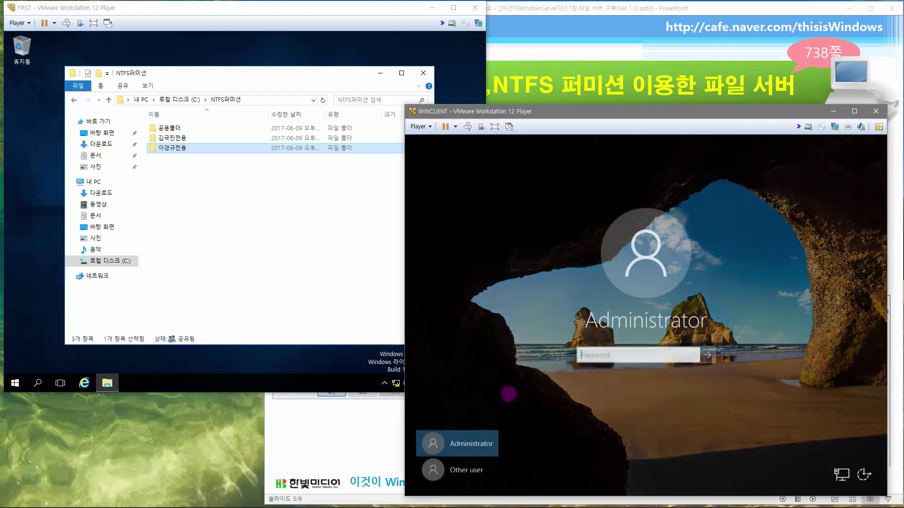
click(464, 470)
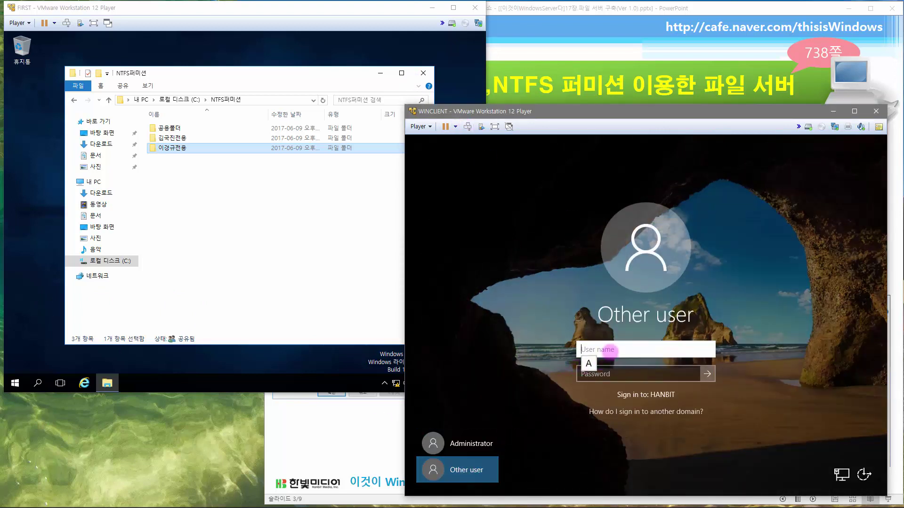
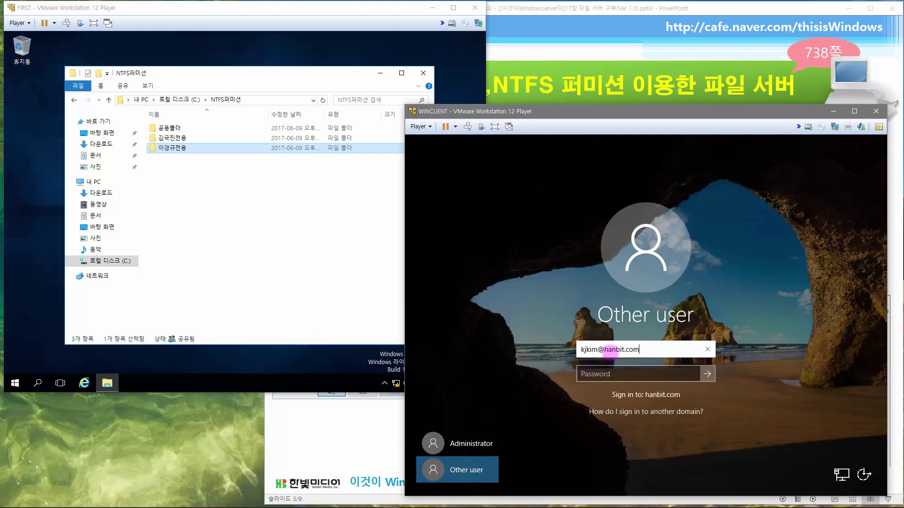
key(Tab)
text(p)
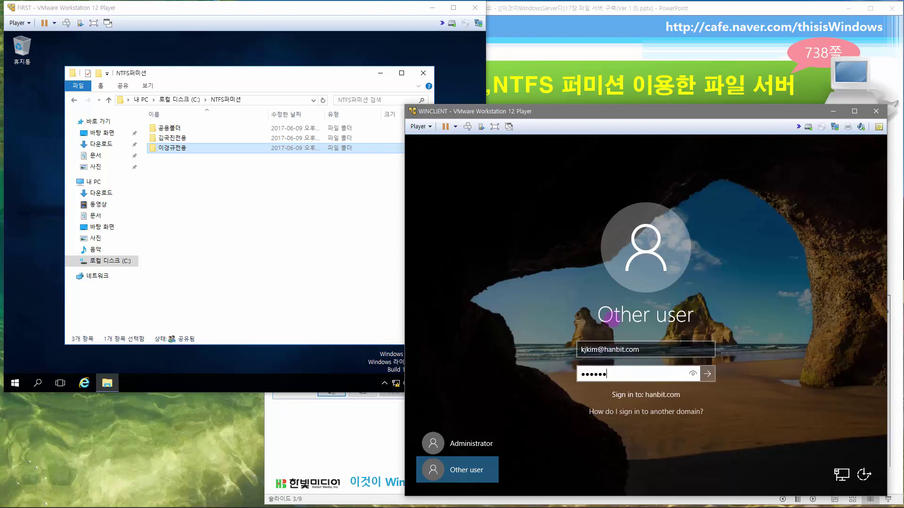
key(Return)
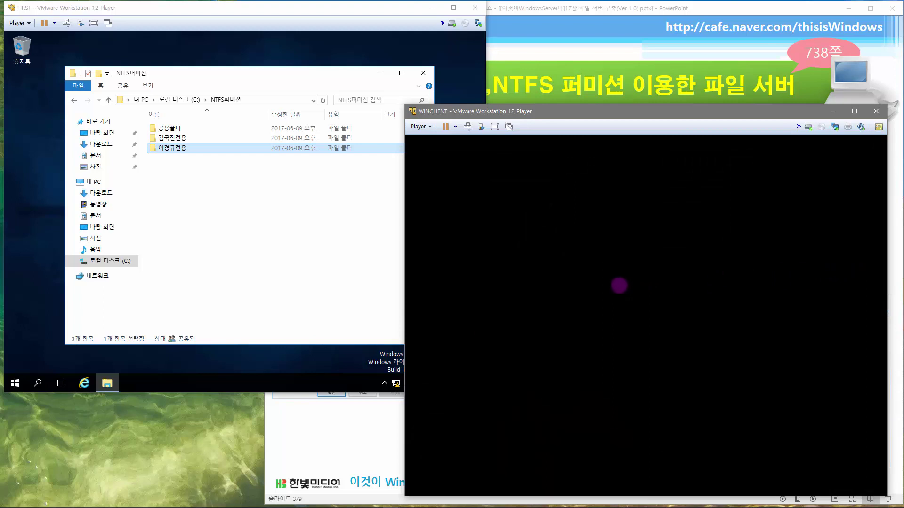
- Glance at the two private folders on FIRST, then return to WINCLIENT
click(174, 128)
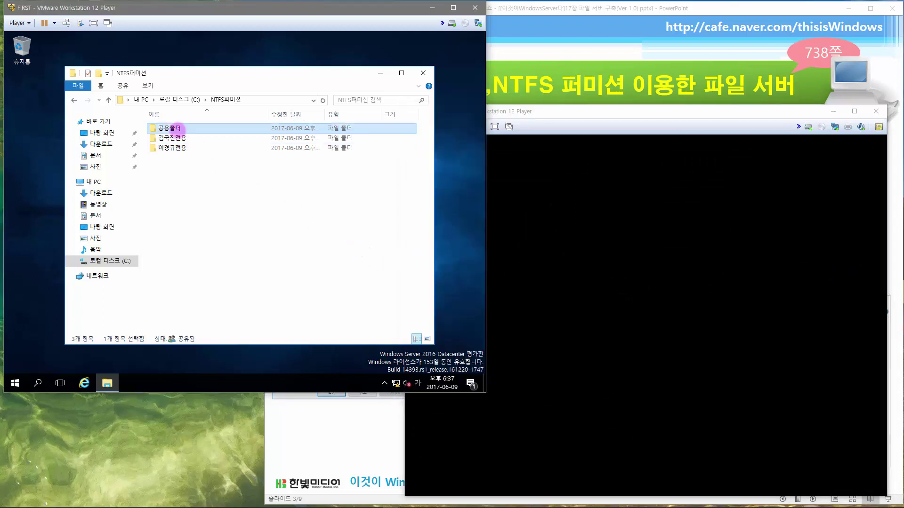
click(172, 138)
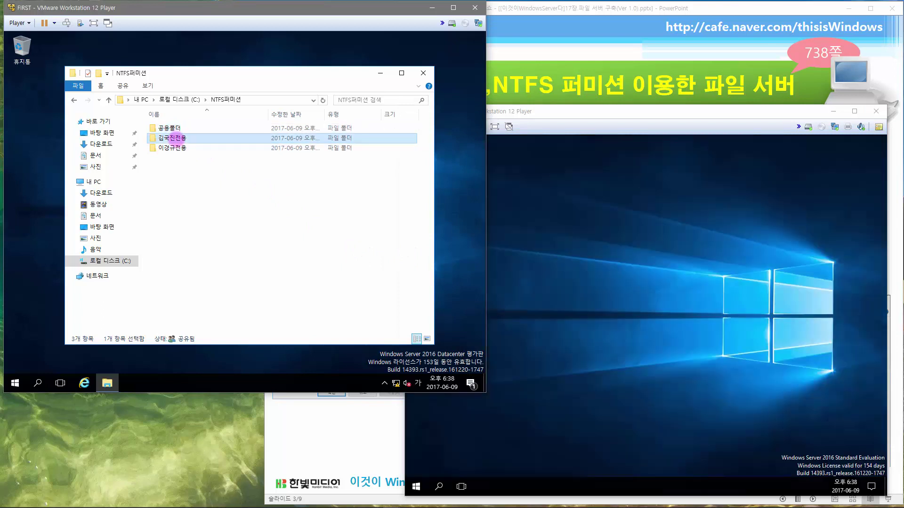
click(173, 148)
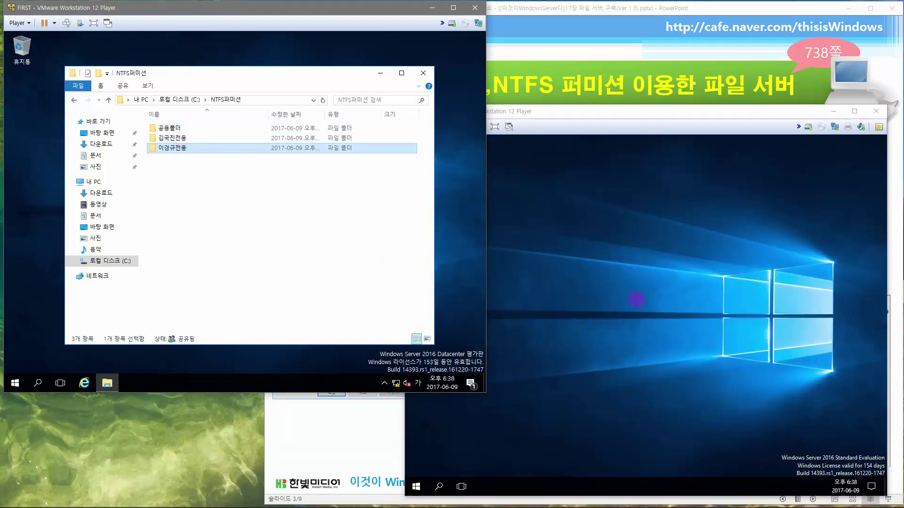
click(705, 288)
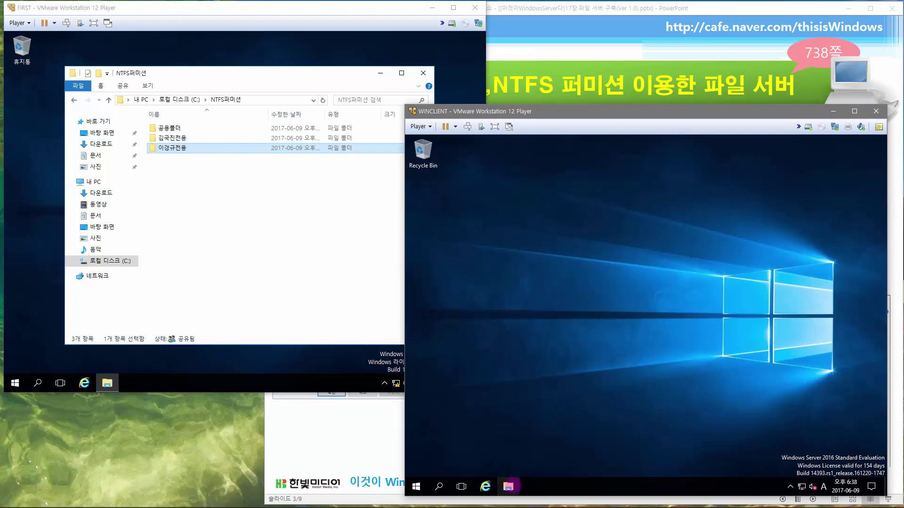
- On WINCLIENT, browse to \\FIRST\ in File Explorer and open the ntfs퍼미션 share
click(509, 486)
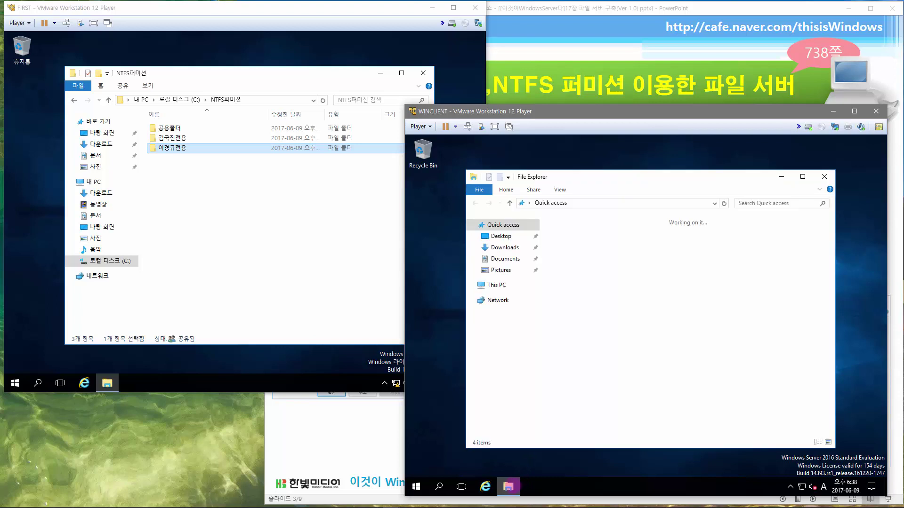
click(614, 203)
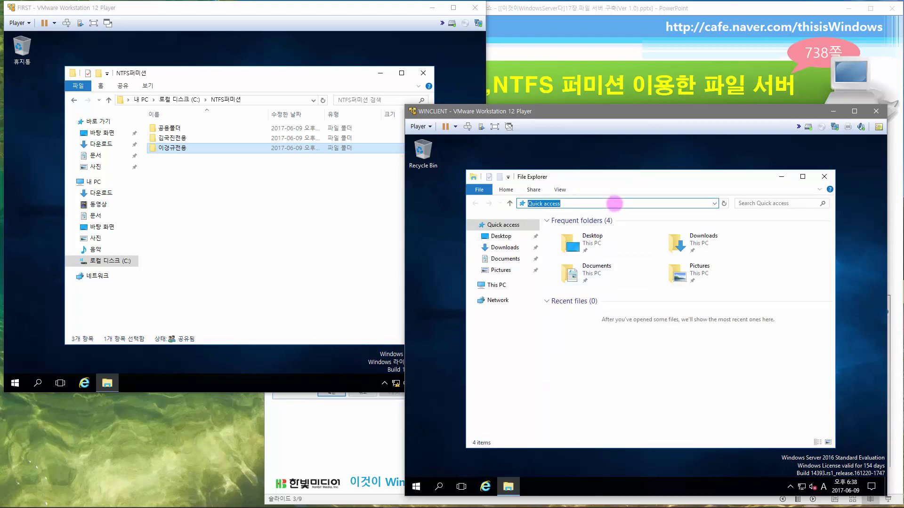
text(\\FIRST\)
key(Down)
key(Down)
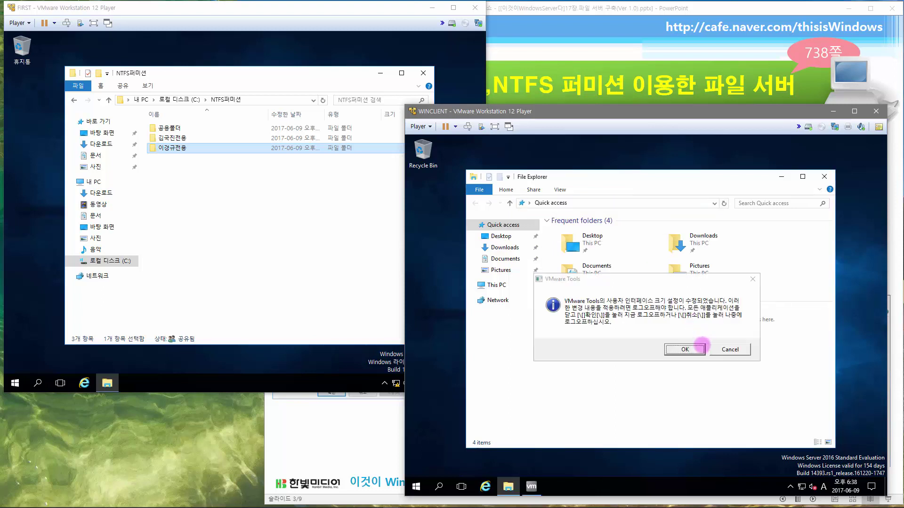
click(731, 350)
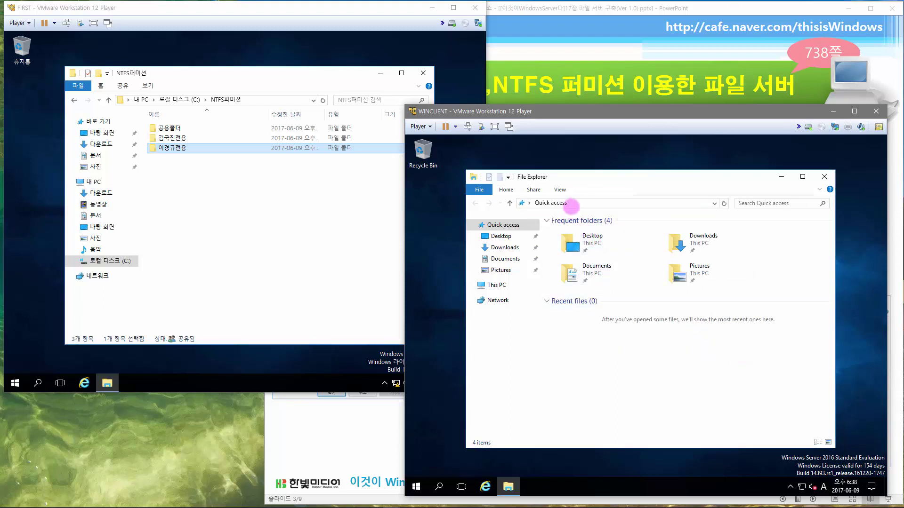
click(573, 202)
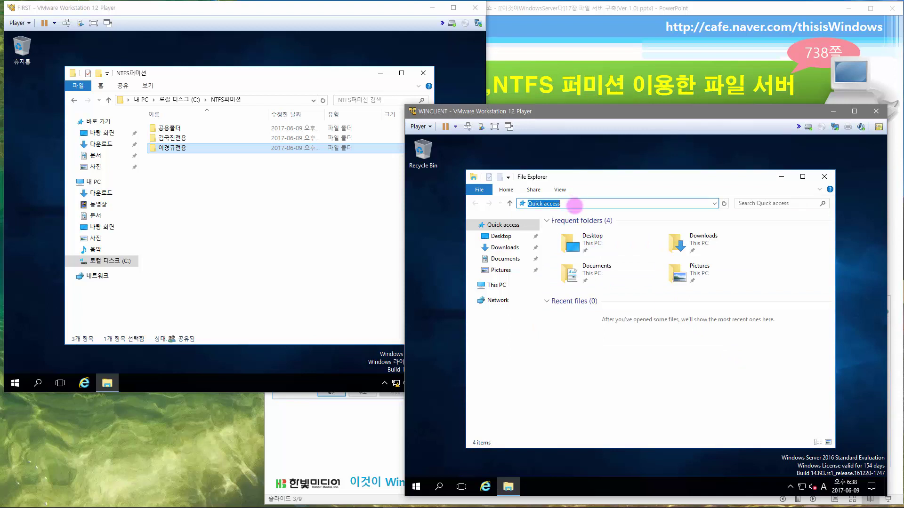
text(\\FIRST)
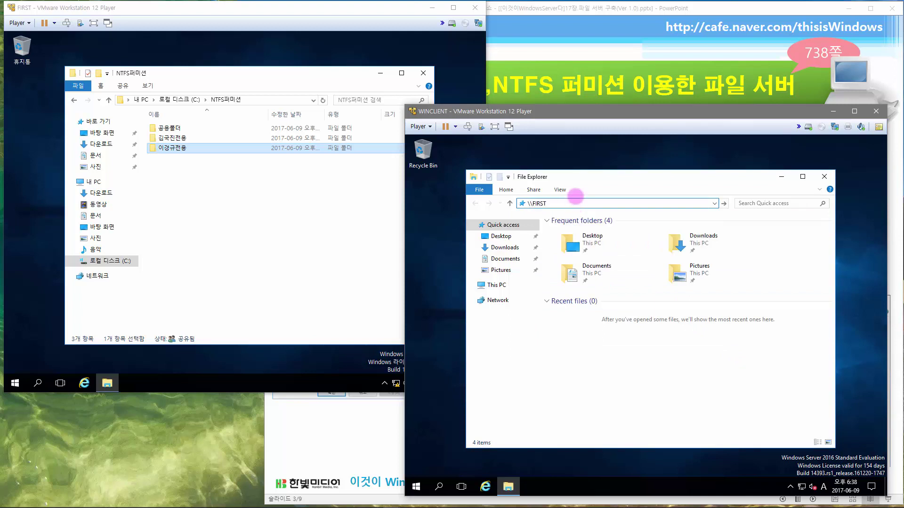
text(\)
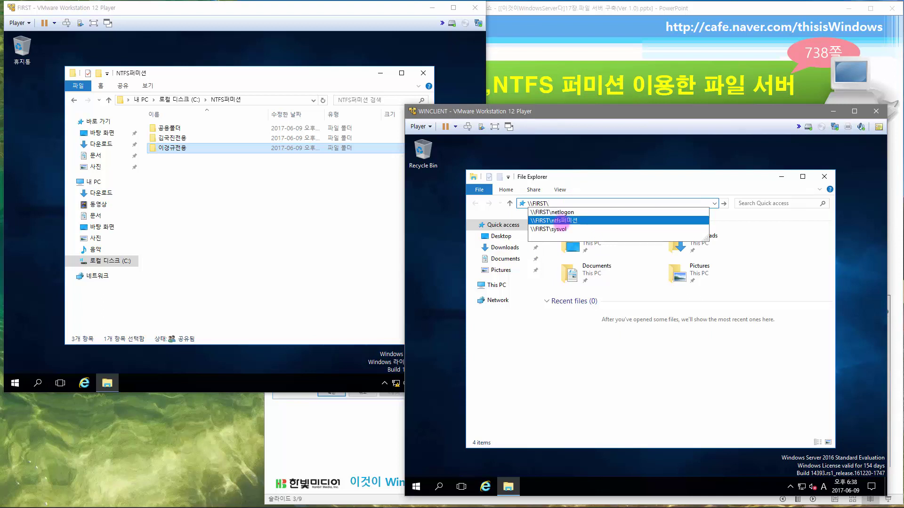
click(562, 222)
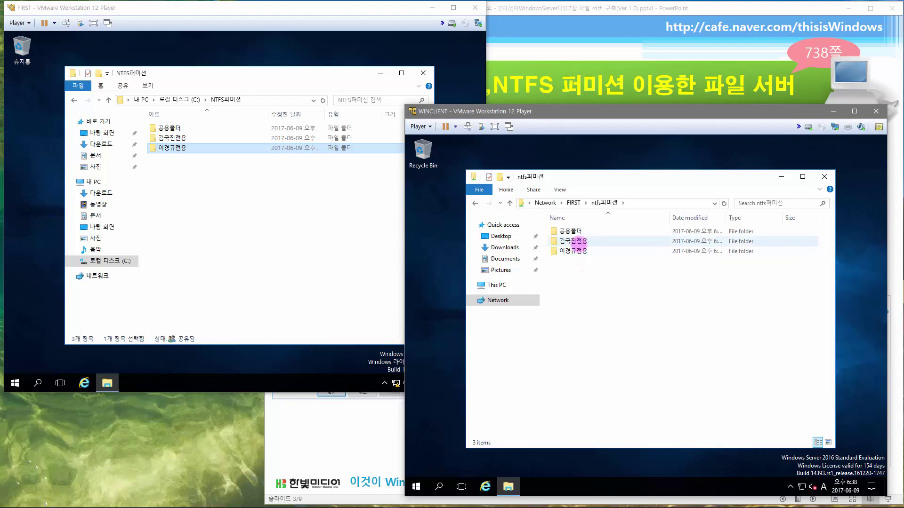
- Open the own 전용 folder and 공용폴더 successfully, get denied on the other user's folder, then reopen the own folder
double_click(577, 240)
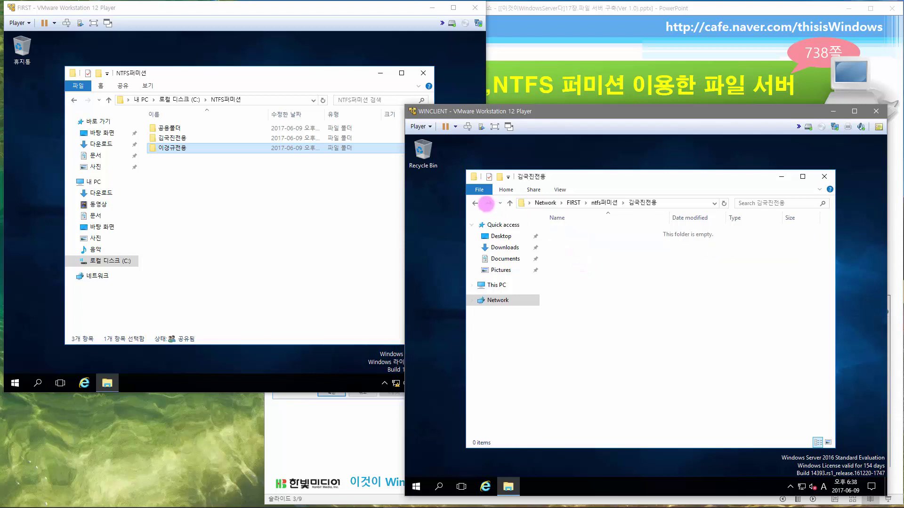
click(508, 204)
double_click(568, 229)
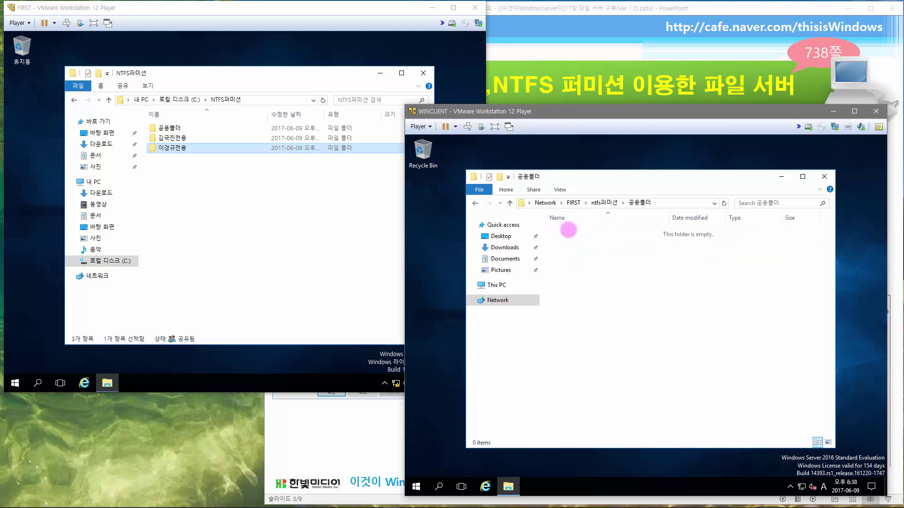
click(475, 203)
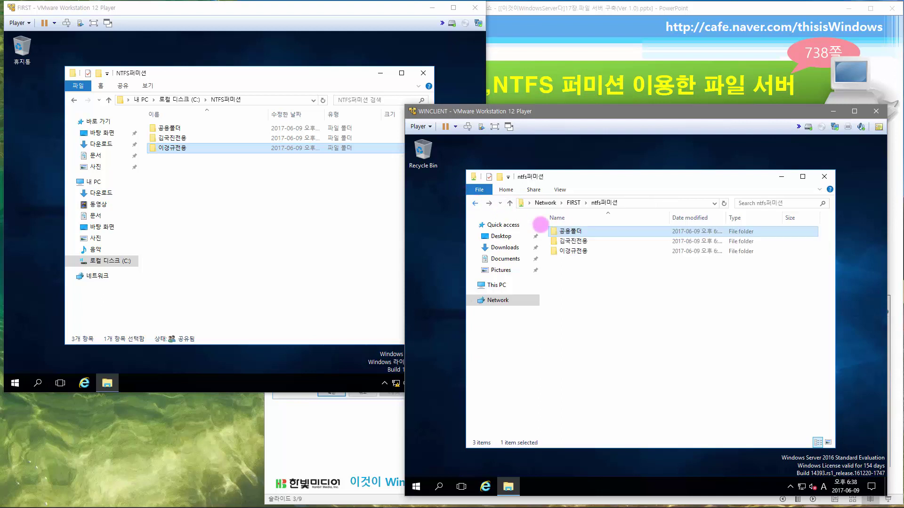
click(576, 251)
double_click(577, 255)
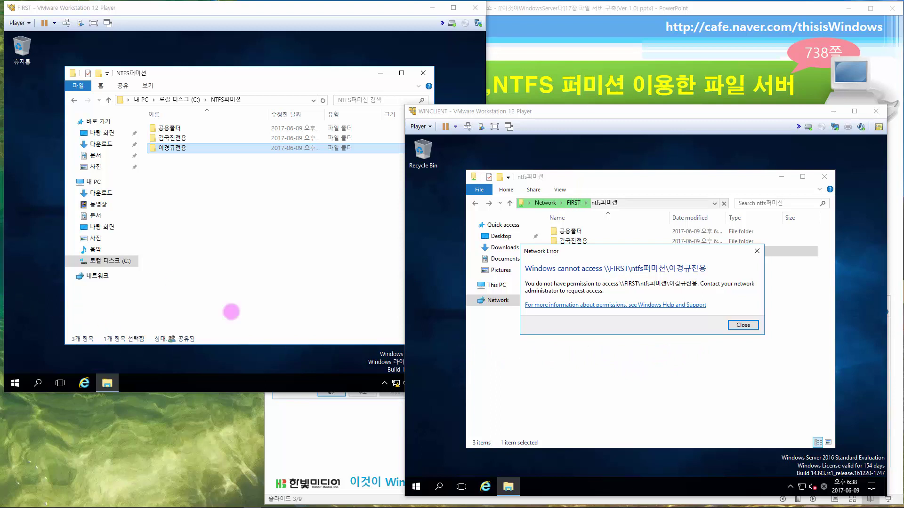
click(734, 332)
click(743, 325)
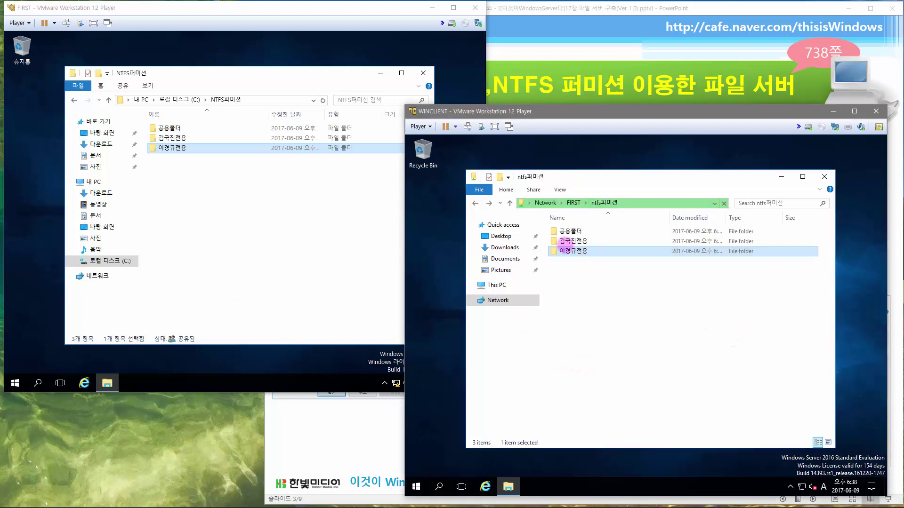
double_click(564, 241)
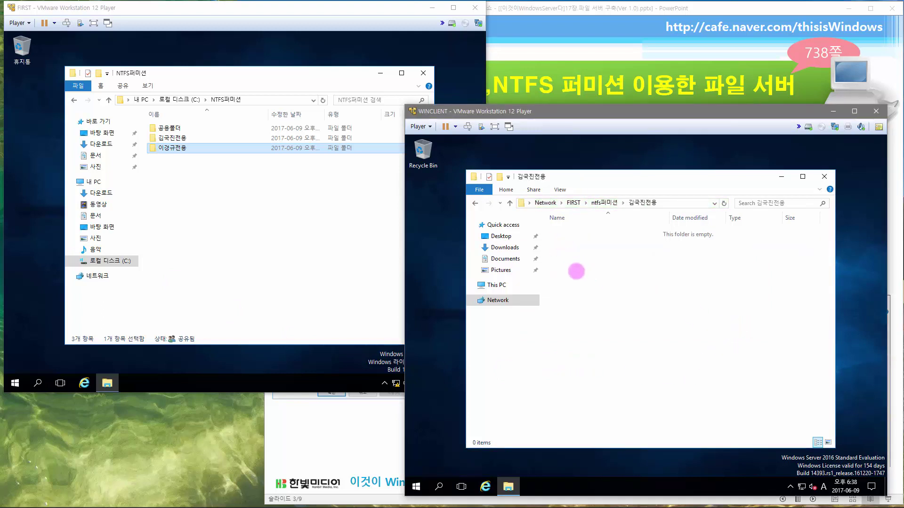
- Create a text document named after the user in the private folder, edit it in Notepad and save
right_click(576, 272)
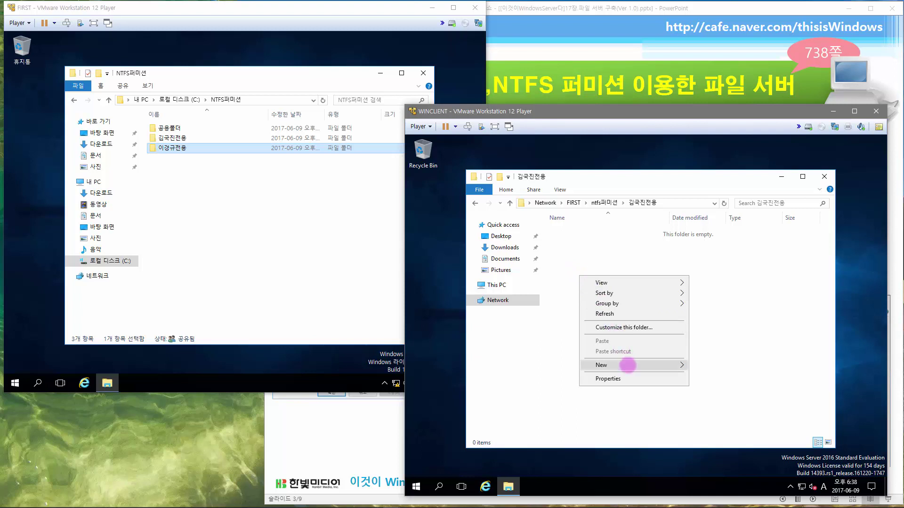
mouse_move(627, 365)
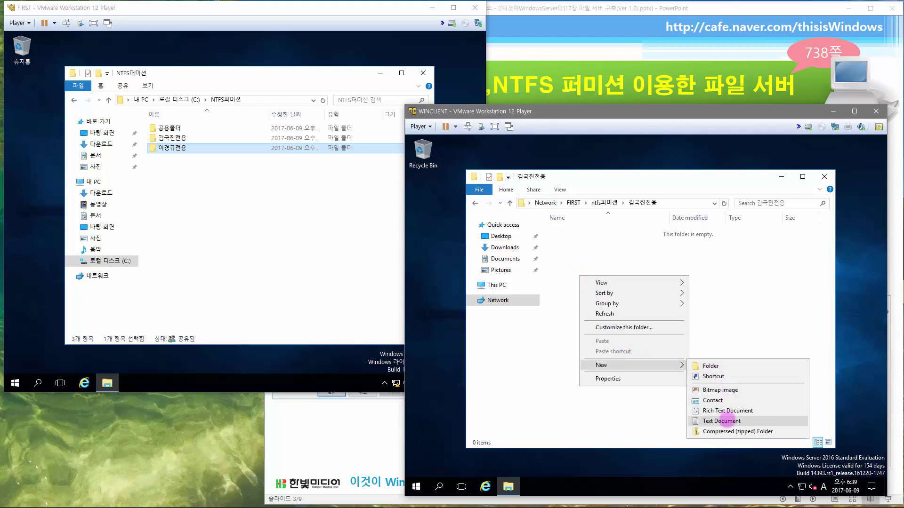
click(727, 420)
text(김)
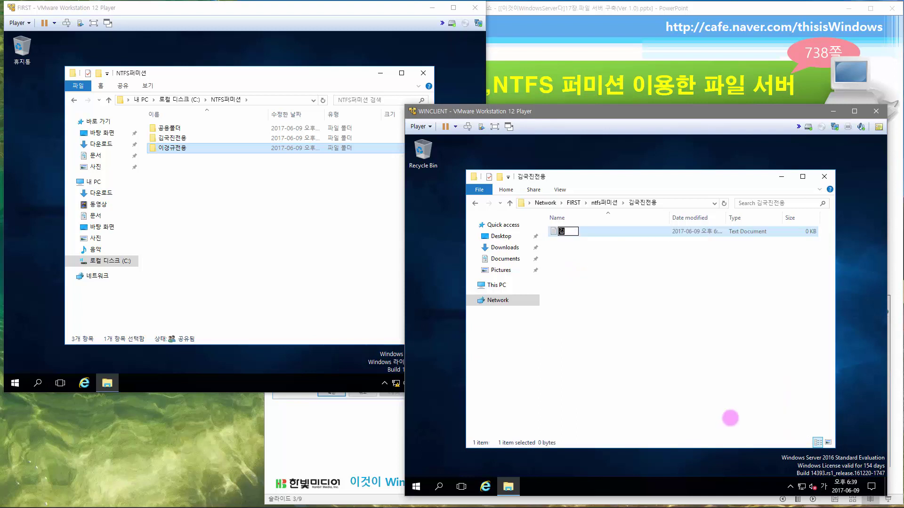
text(국진)
key(Return)
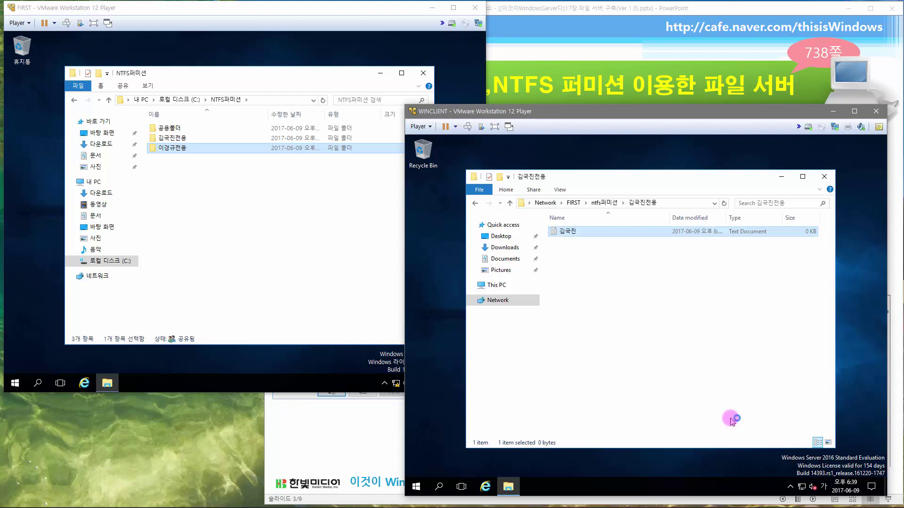
key(Return)
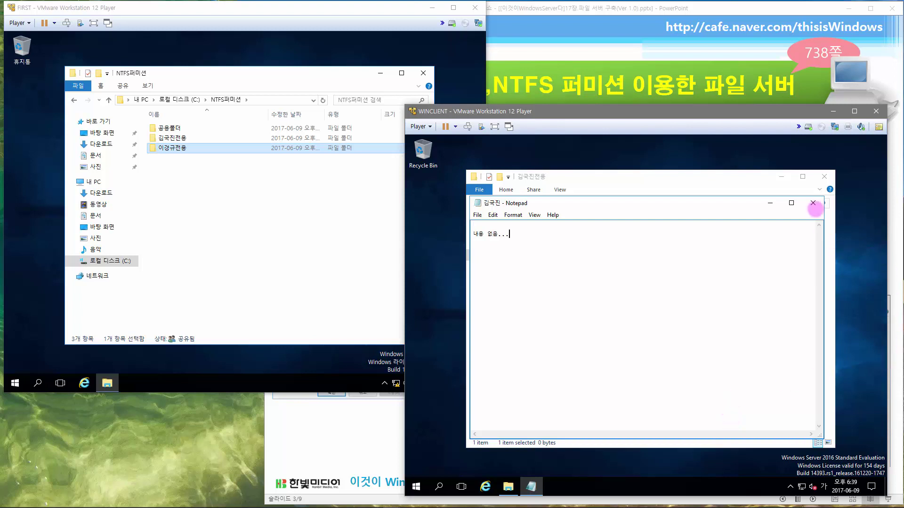
click(813, 203)
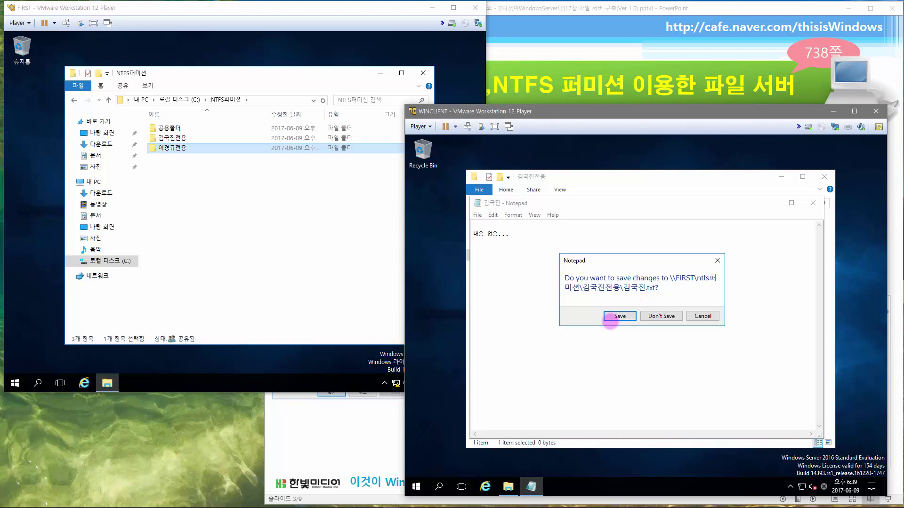
click(618, 316)
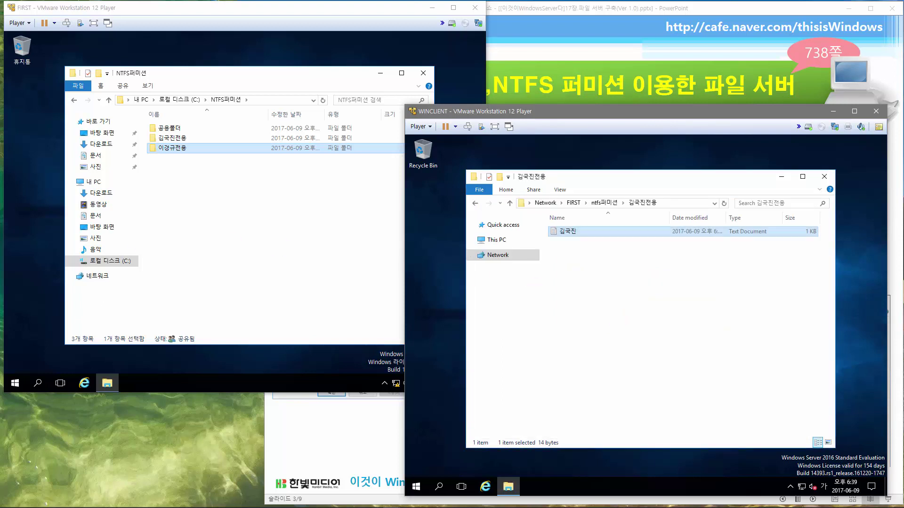
click(587, 272)
- Copy the note into 공용폴더 and confirm the other user's 전용 folder still refuses access
right_click(569, 231)
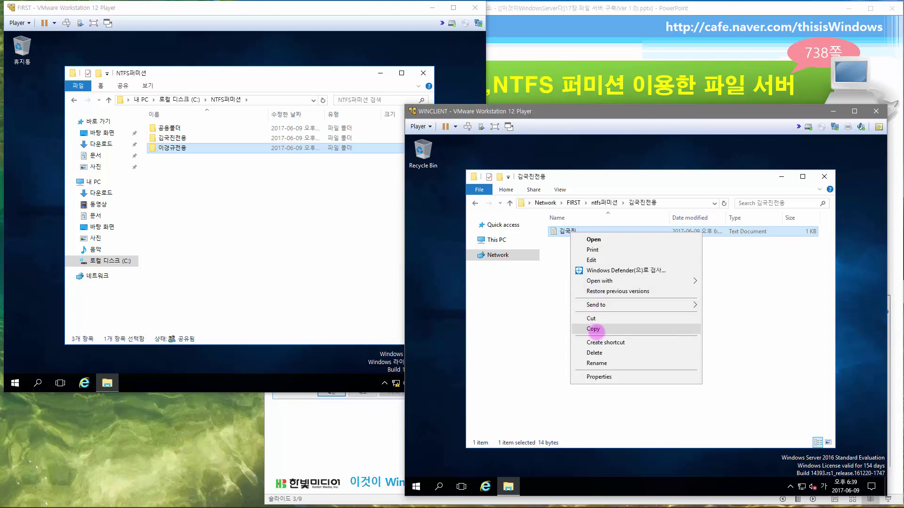
click(593, 329)
click(602, 202)
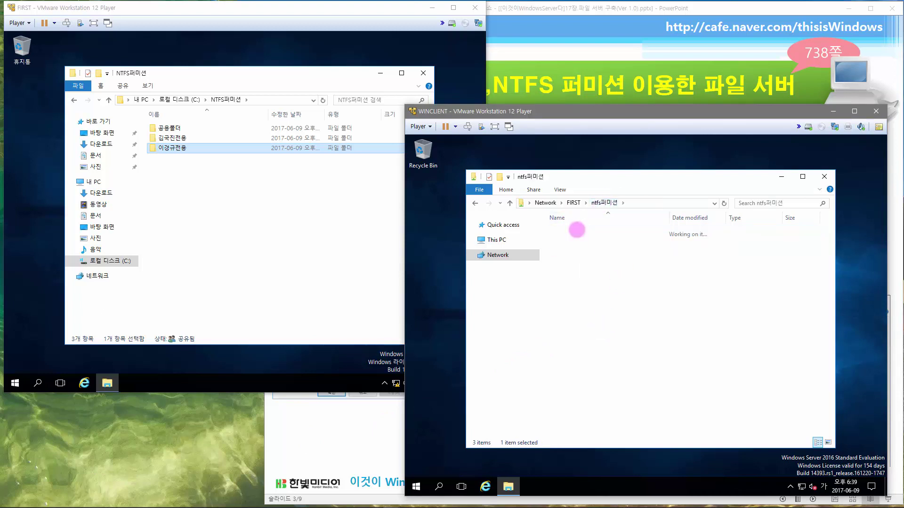
double_click(577, 230)
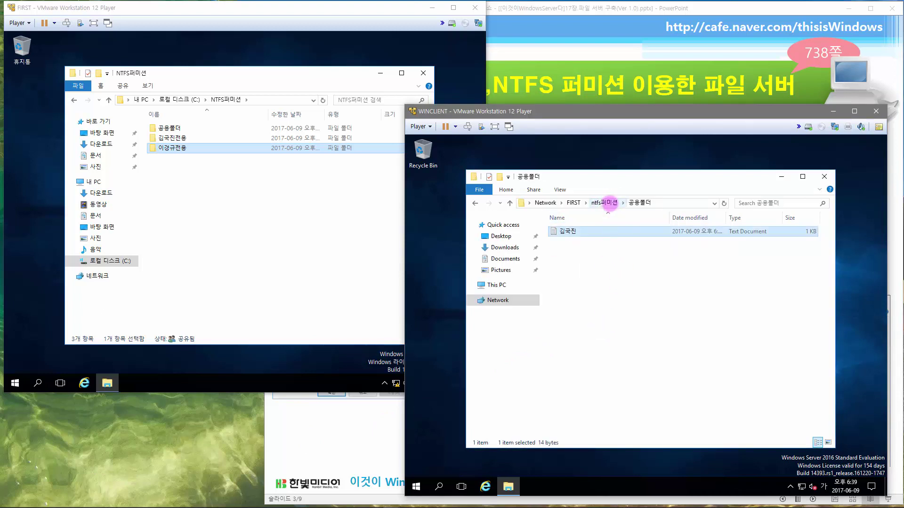
click(610, 202)
click(571, 252)
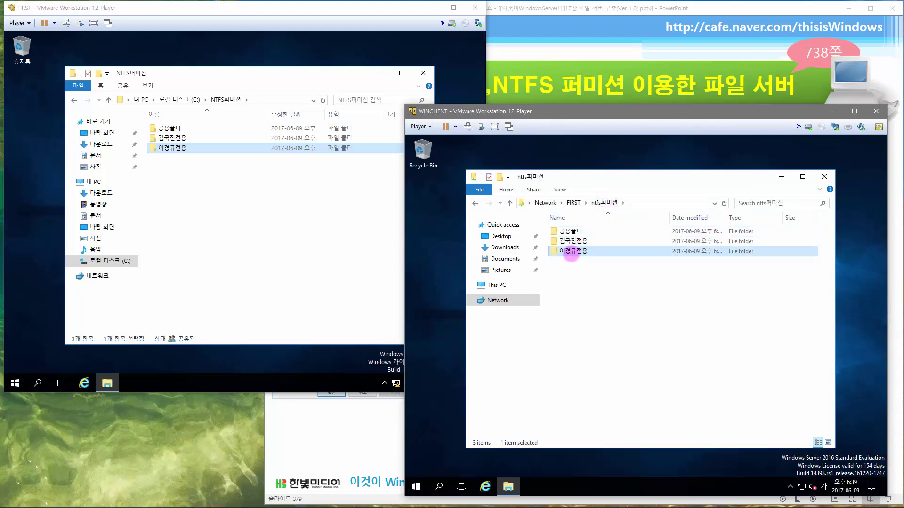
double_click(570, 252)
click(745, 325)
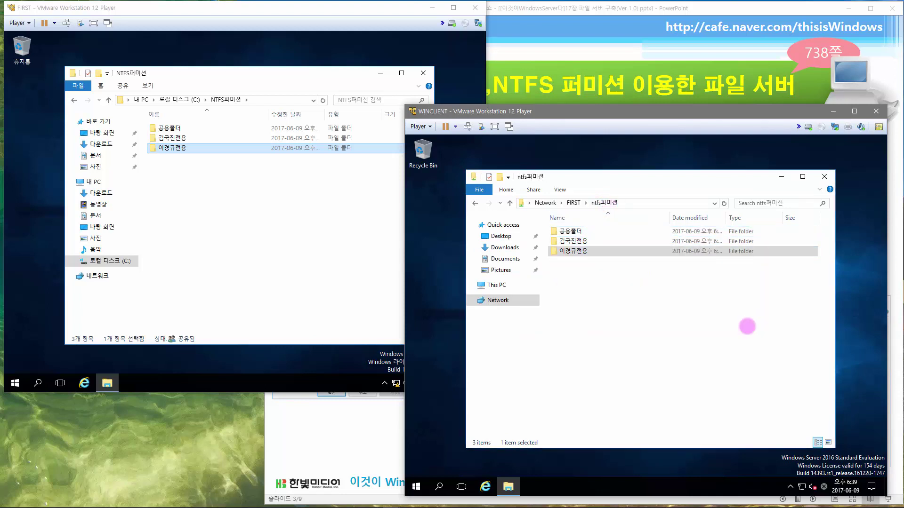
mouse_move(573, 242)
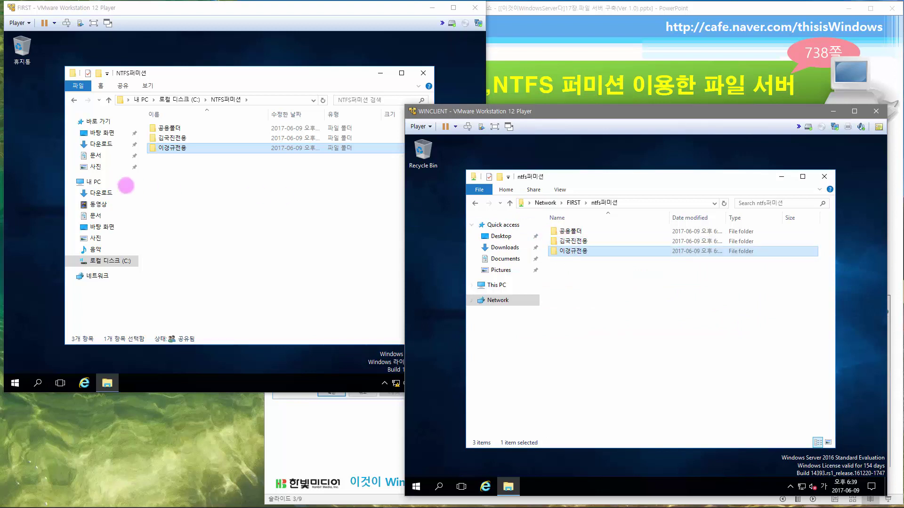
- Sign out of the current WINCLIENT session
right_click(415, 486)
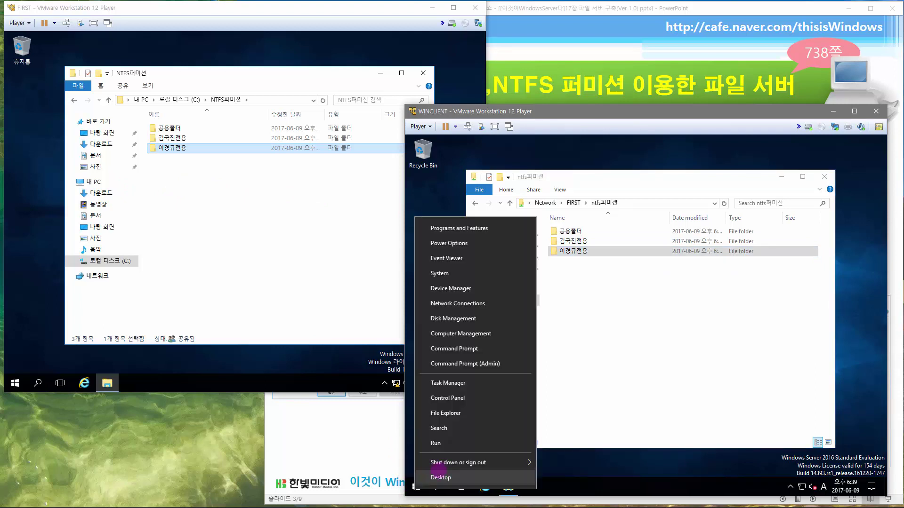
mouse_move(459, 464)
click(558, 465)
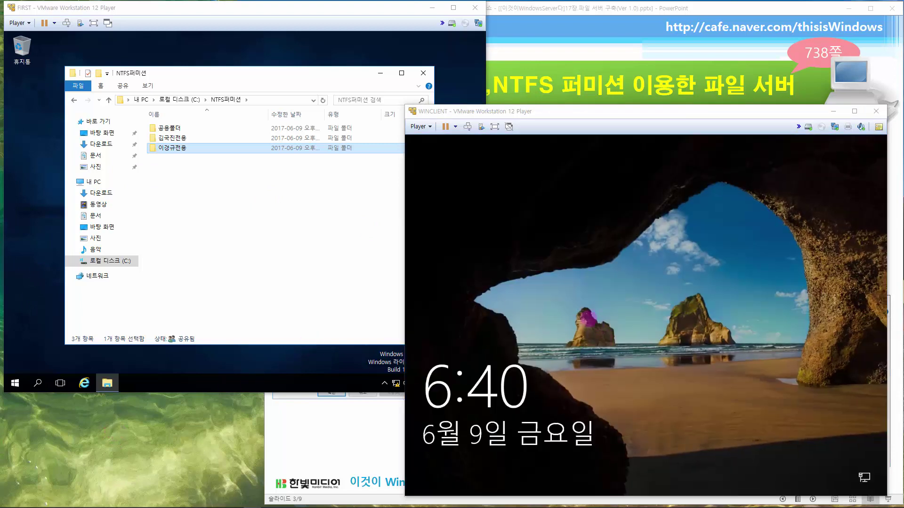
- Sign in to WINCLIENT as the second hanbit.com domain user, entering that user's account name and password
click(463, 123)
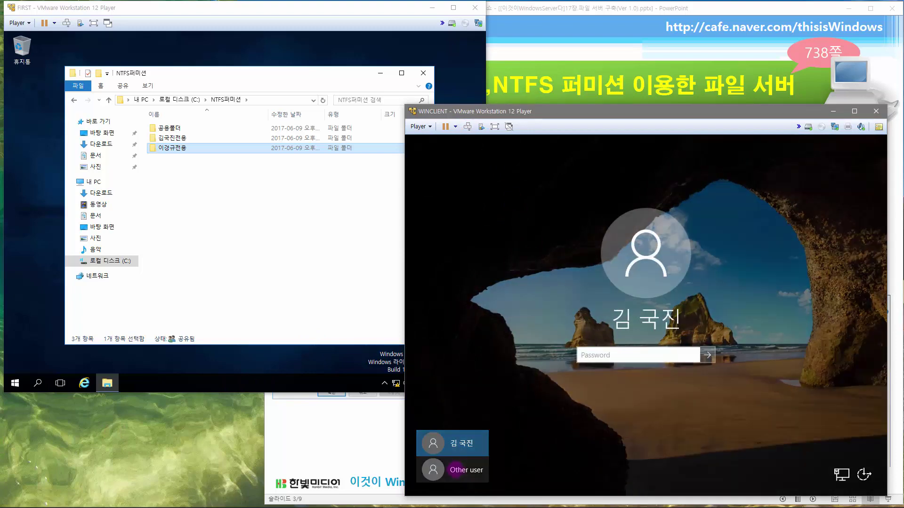
click(456, 470)
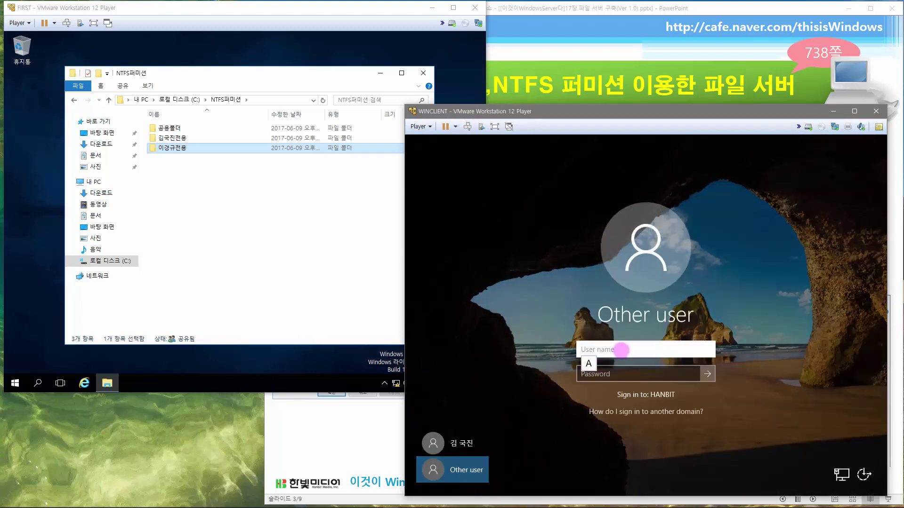
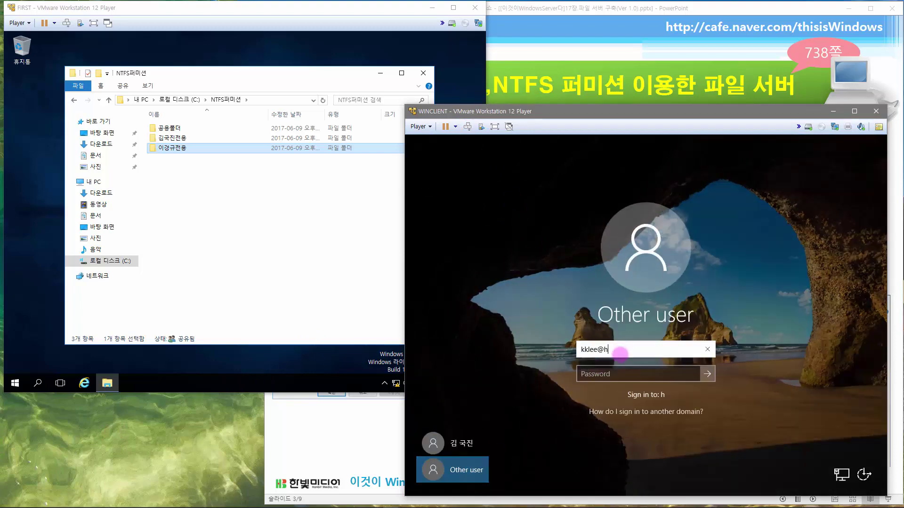
key(Tab)
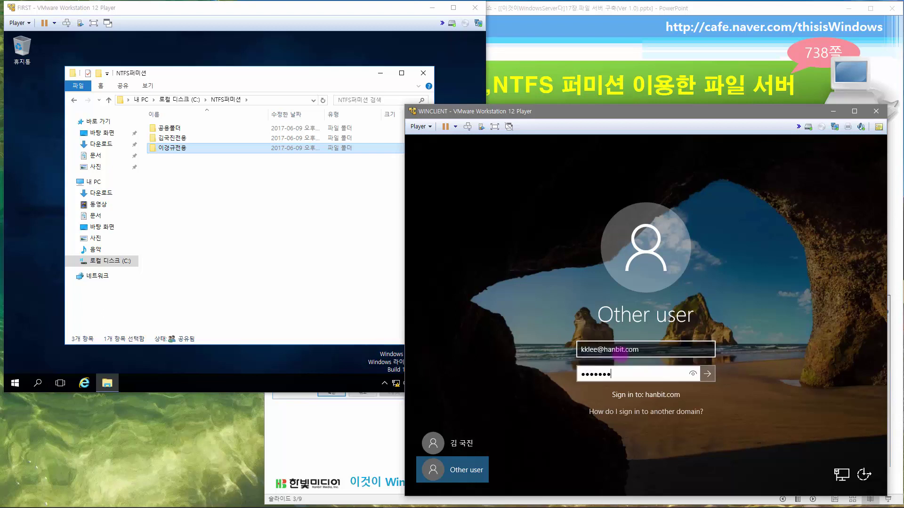
key(Return)
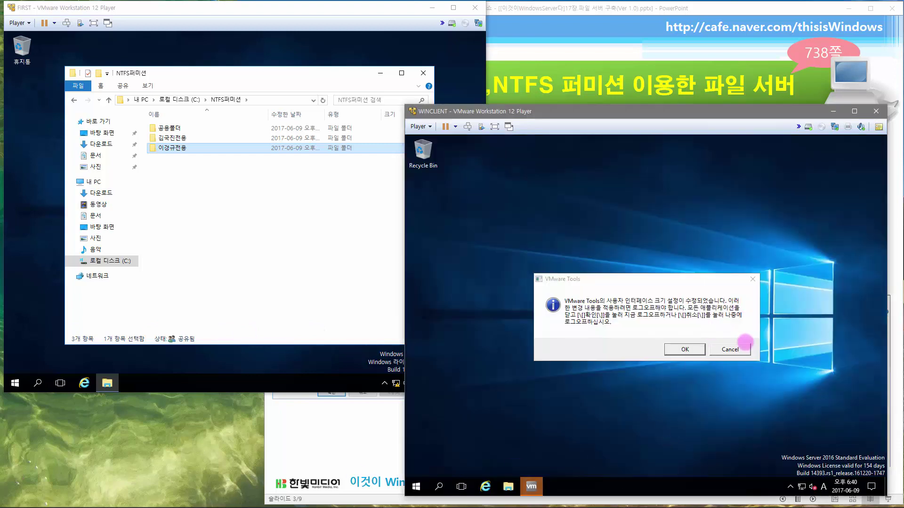
- Stay signed in and browse File Explorer to the \\first\NTFS퍼미션 share
click(744, 348)
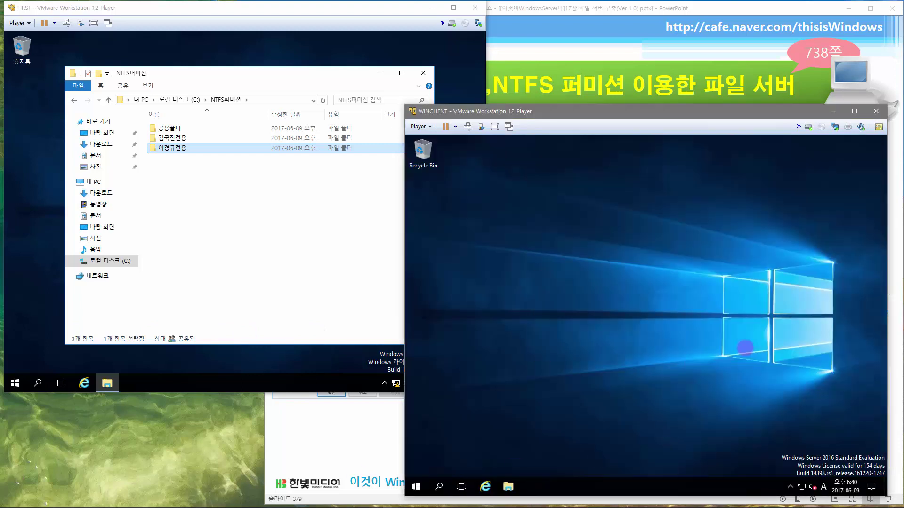
click(508, 487)
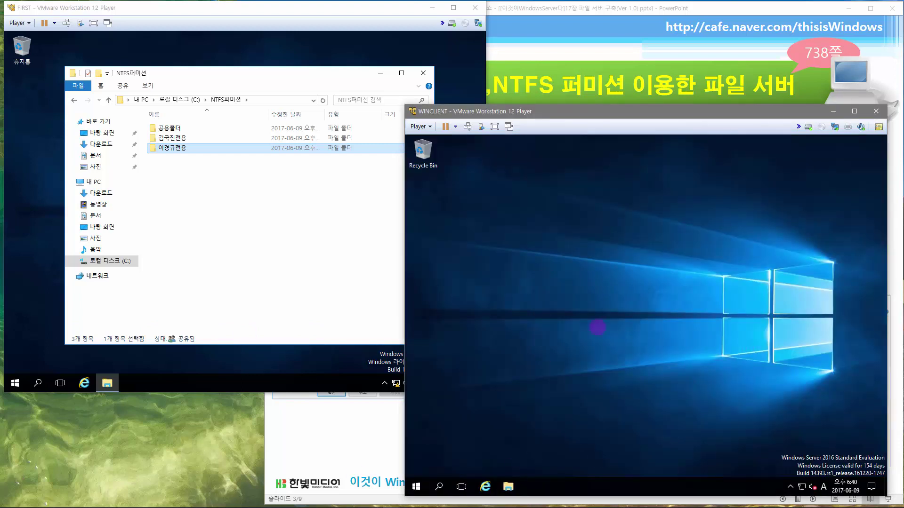
click(616, 202)
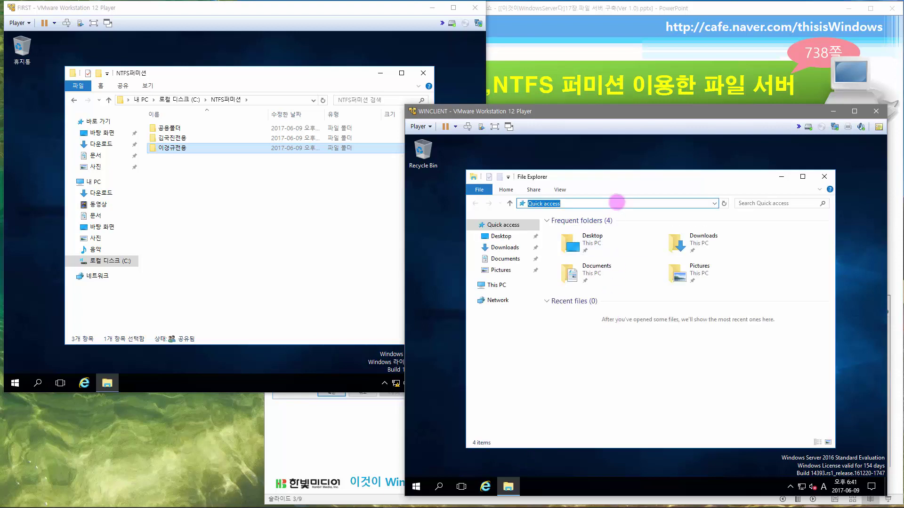
text(\\first)
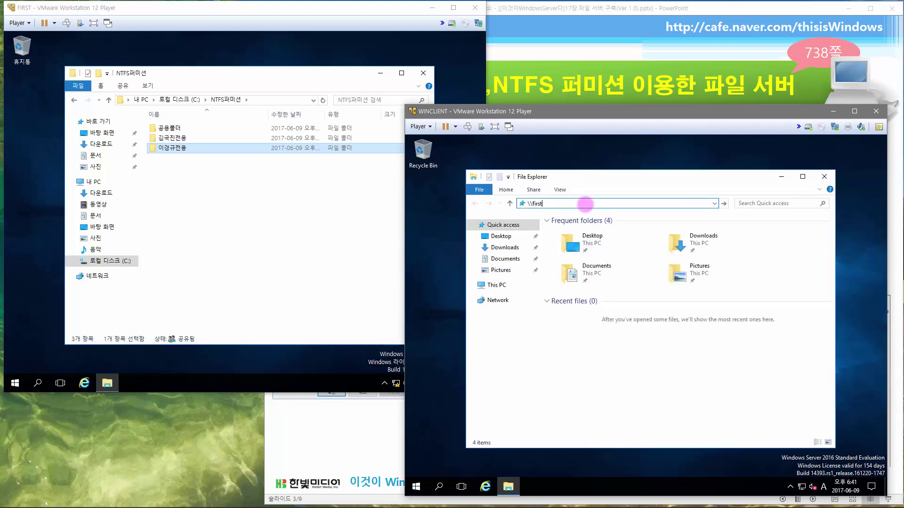
text(\)
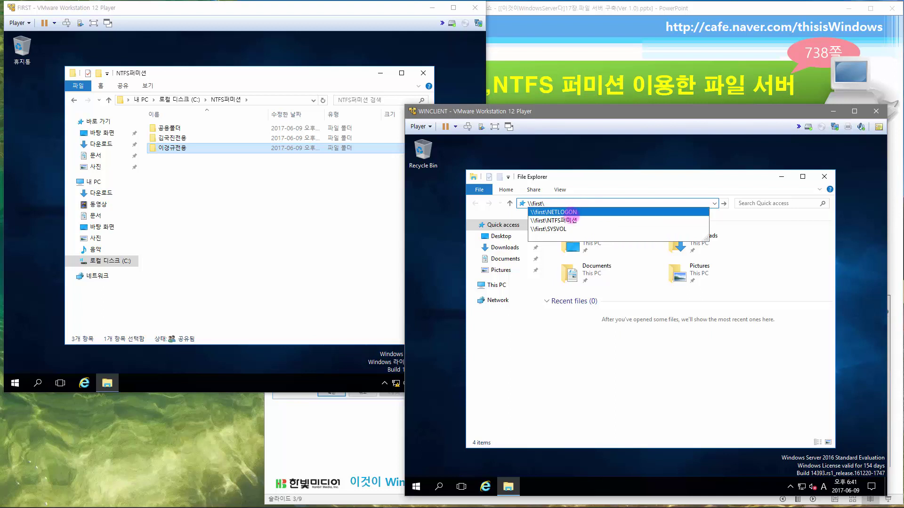
click(569, 220)
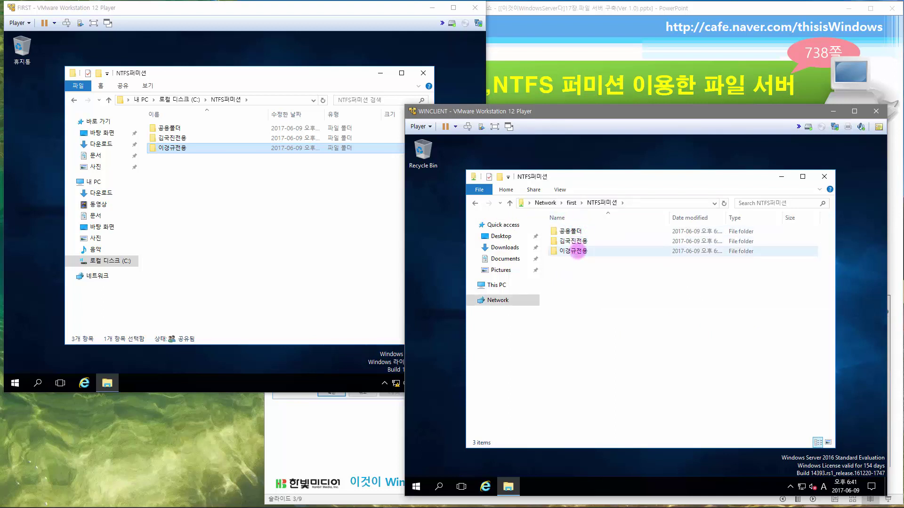
- Create 이경규.bmp in the user's own folder 이경규전용 and turn on file name extensions
double_click(573, 251)
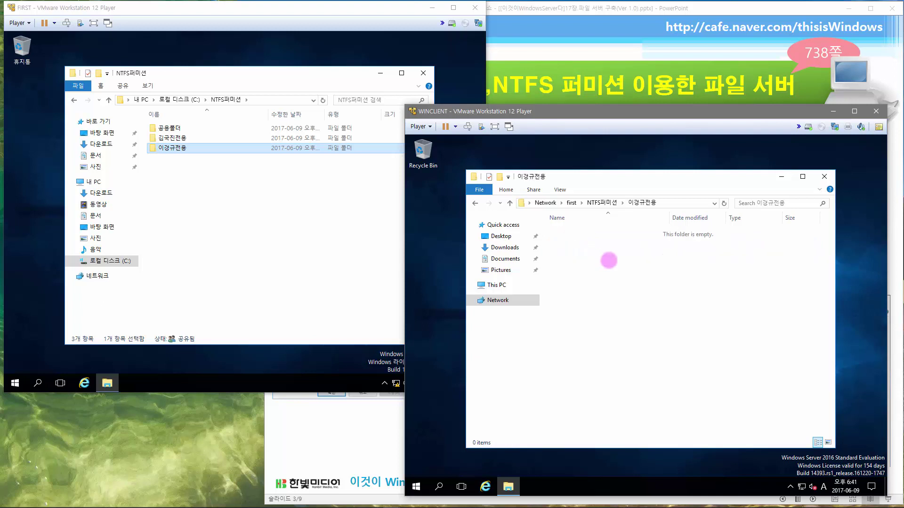
right_click(608, 260)
mouse_move(681, 348)
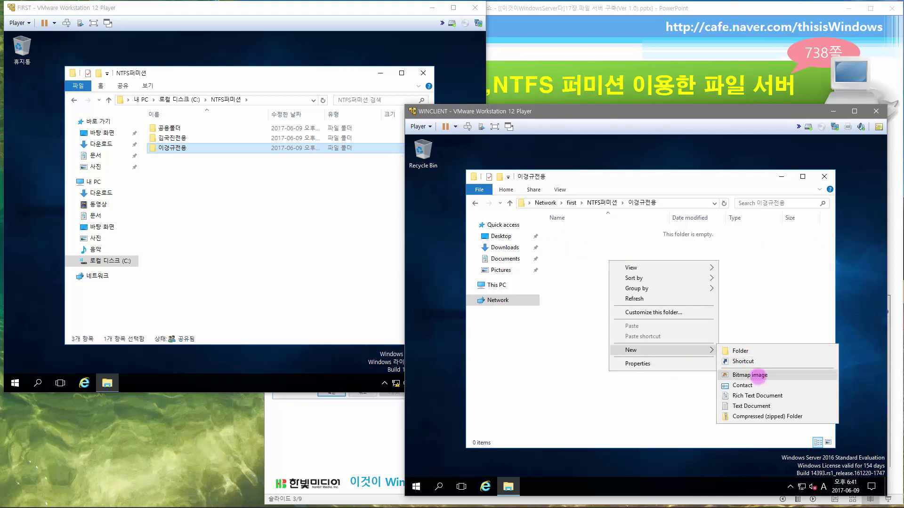
click(756, 374)
key(Hangul)
text(이경)
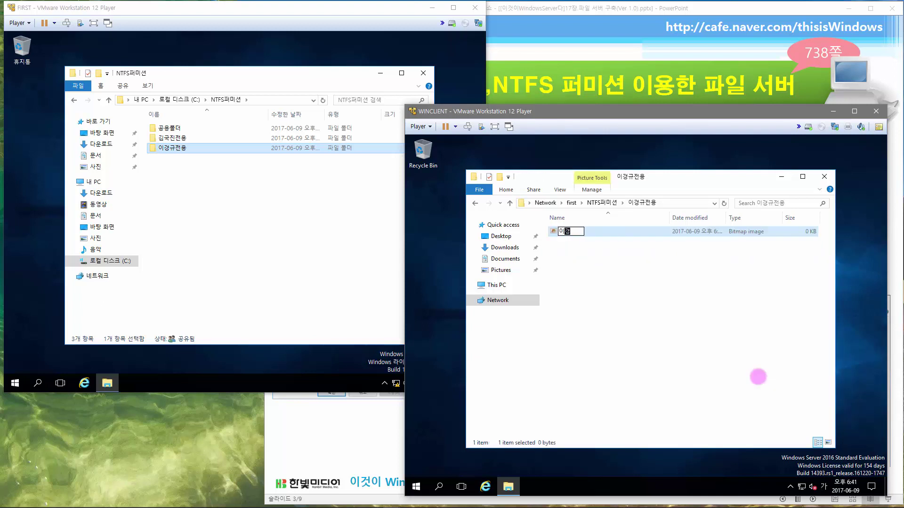
text(규)
key(Return)
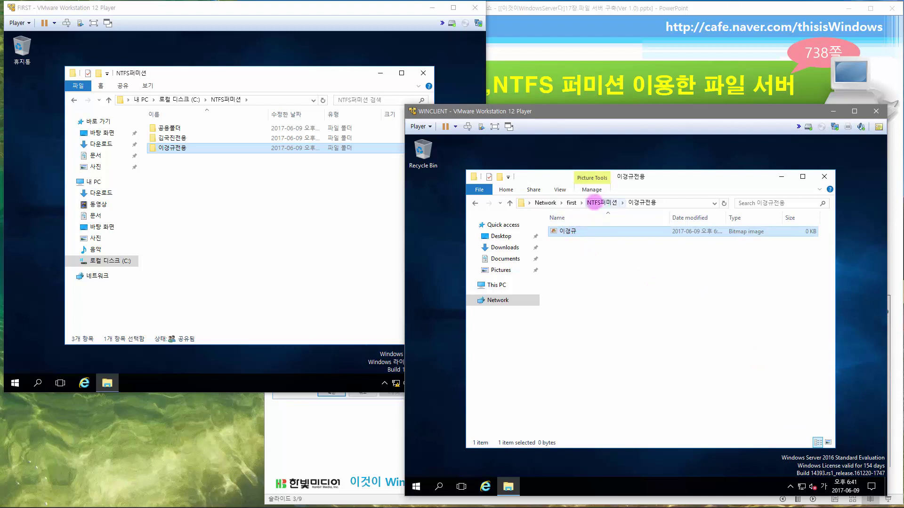
click(561, 190)
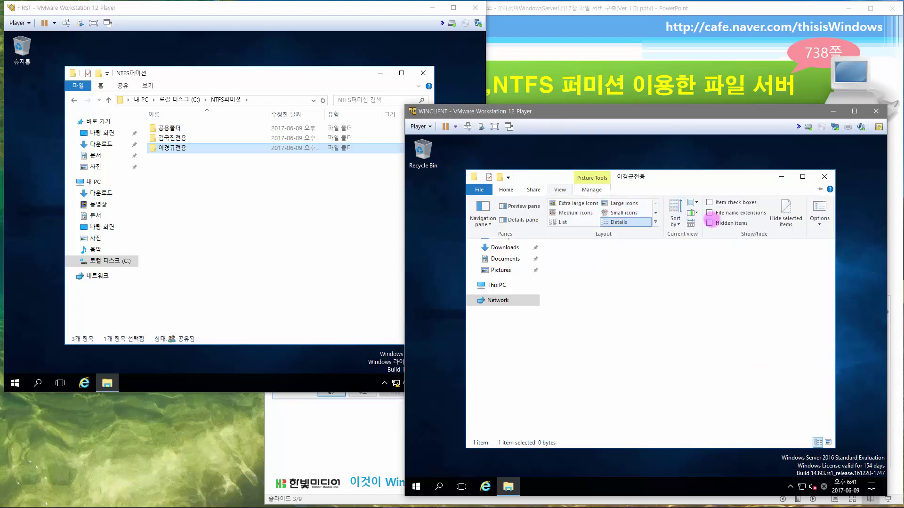
click(709, 212)
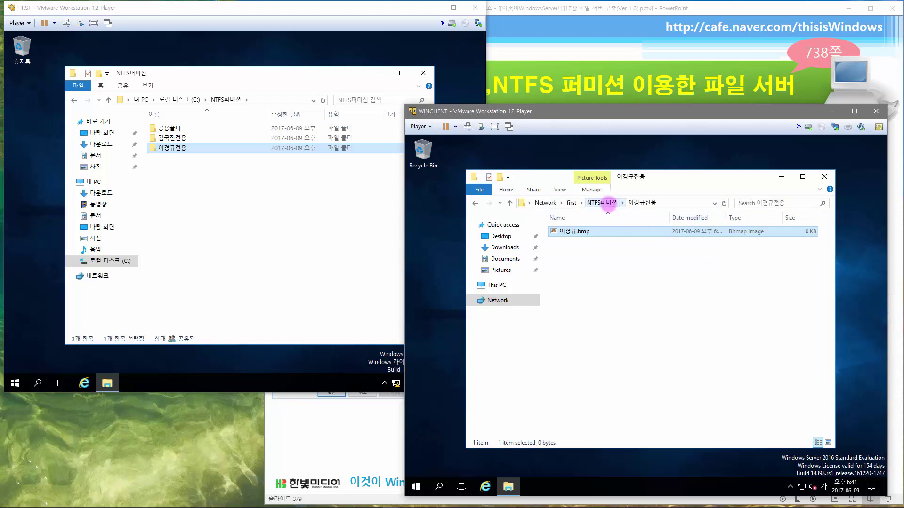
- Create a new bitmap image file in 공용폴더
click(597, 203)
double_click(584, 231)
right_click(591, 259)
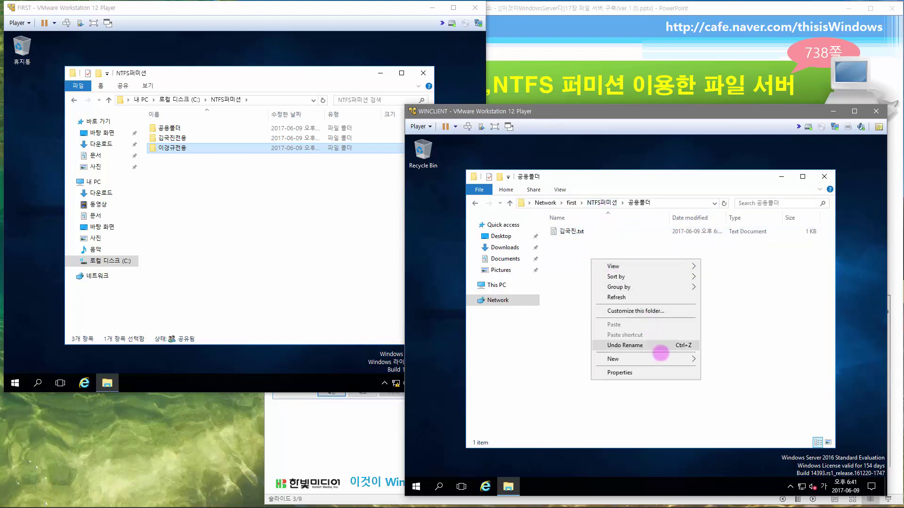
mouse_move(665, 360)
click(736, 383)
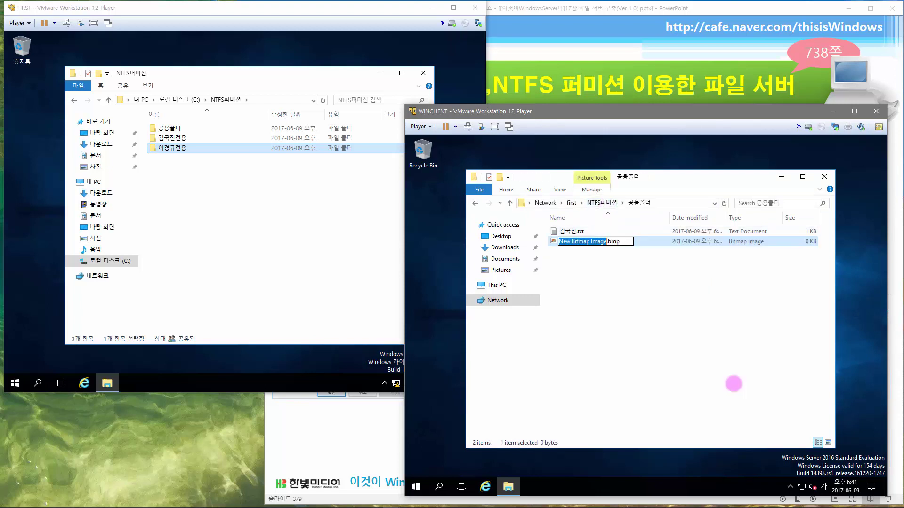
text(ㅇ)
key(Return)
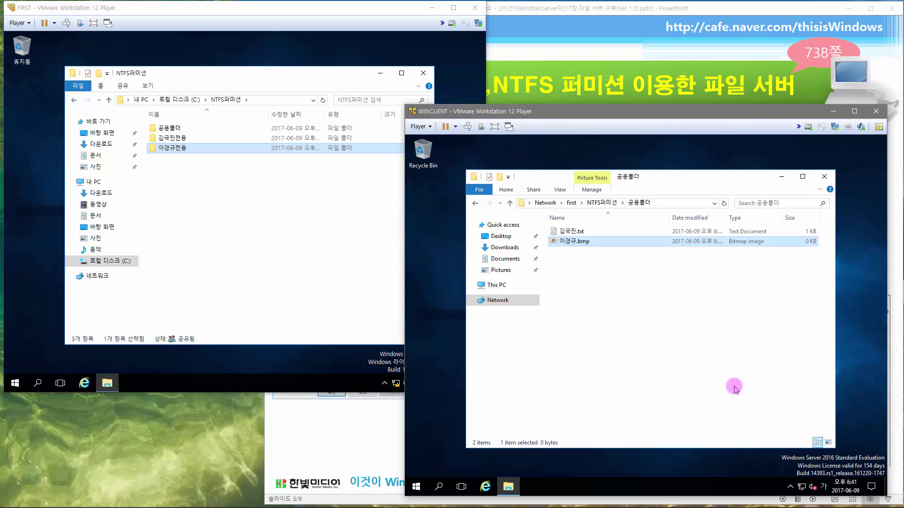
- Try opening the other user's private folder and dismiss the access-denied error
click(600, 202)
double_click(586, 241)
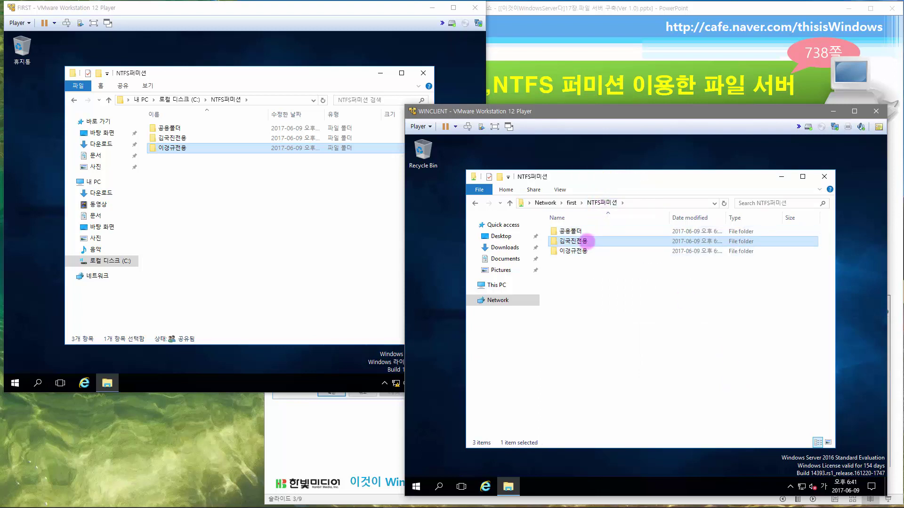
click(743, 325)
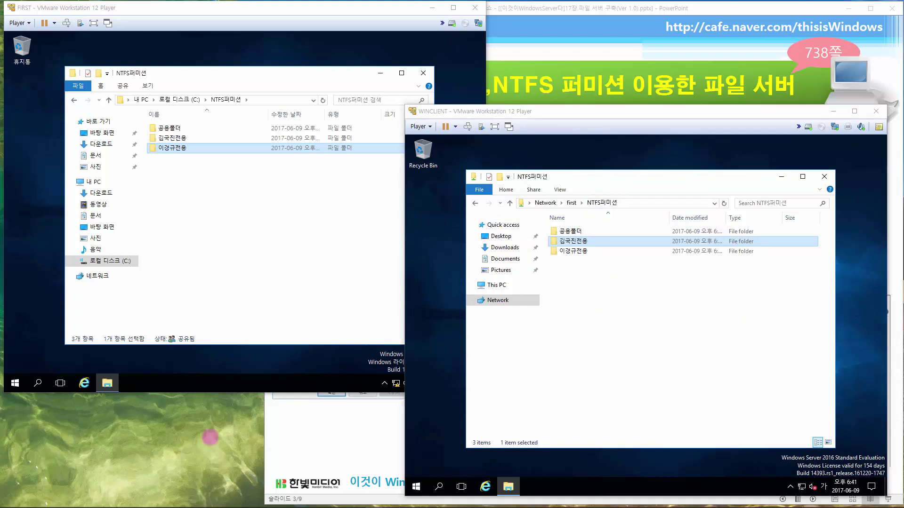
- Open 김국진.txt in 공용폴더 in Notepad to read it, then close it
click(584, 230)
double_click(575, 232)
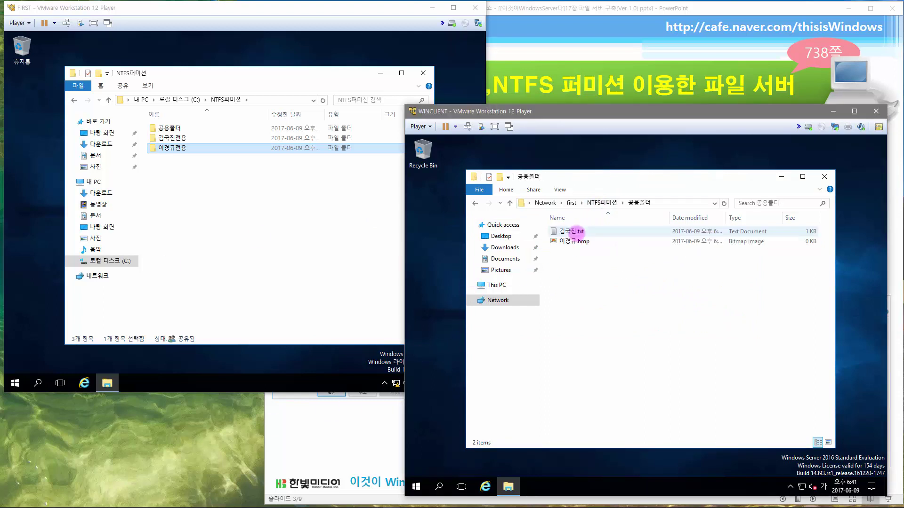
click(577, 232)
double_click(577, 231)
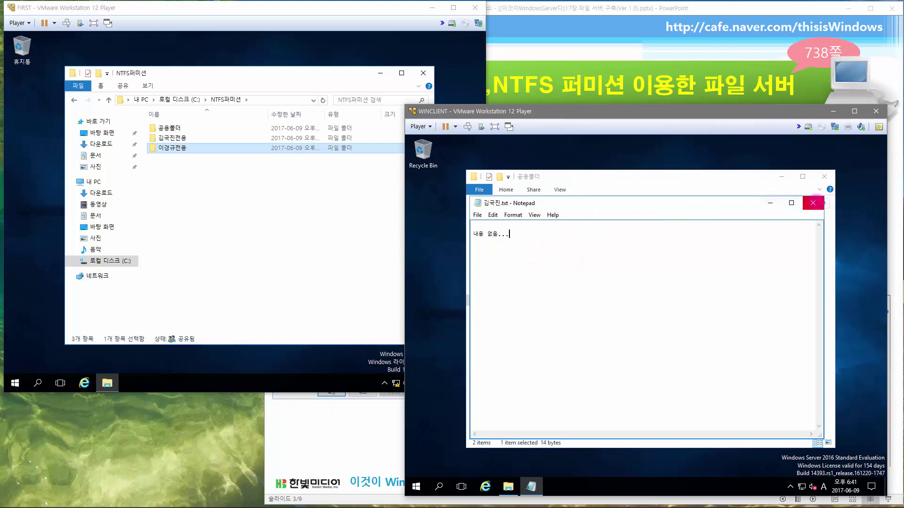
click(812, 203)
- Try deleting 김국진.txt and cancel once access is denied, leaving the file in place
right_click(571, 231)
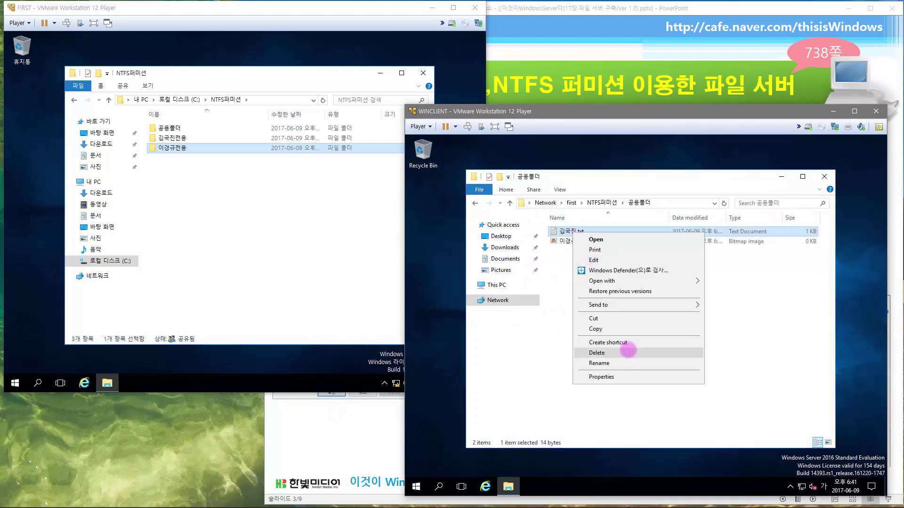
click(627, 347)
click(659, 318)
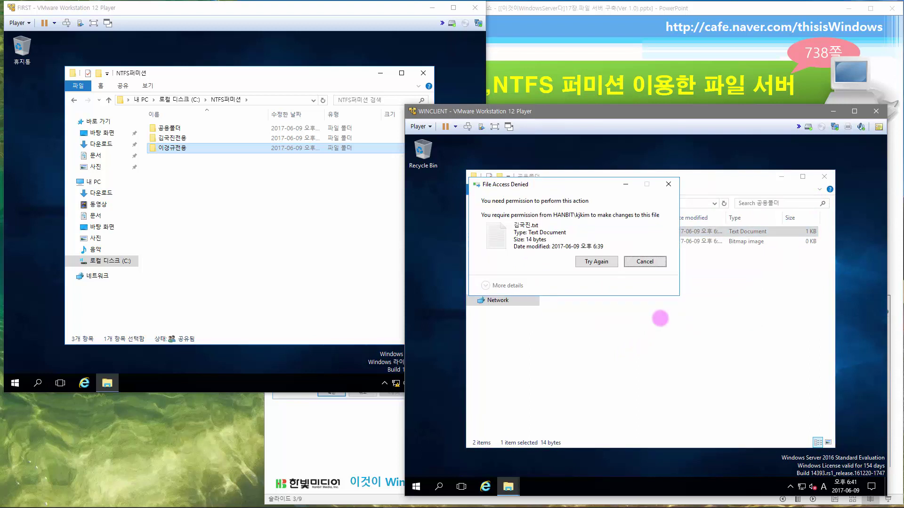
click(591, 264)
click(642, 263)
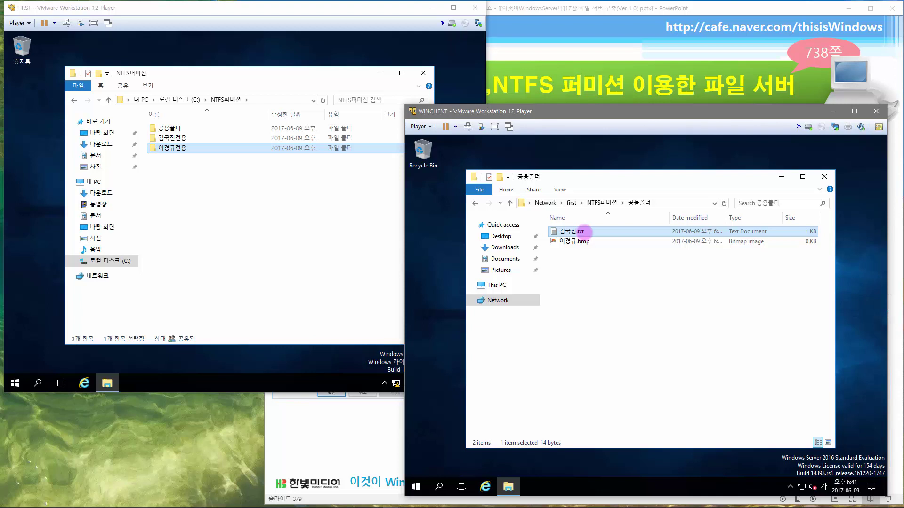
- Open the advanced security settings from 김국진.txt's Security tab
right_click(583, 231)
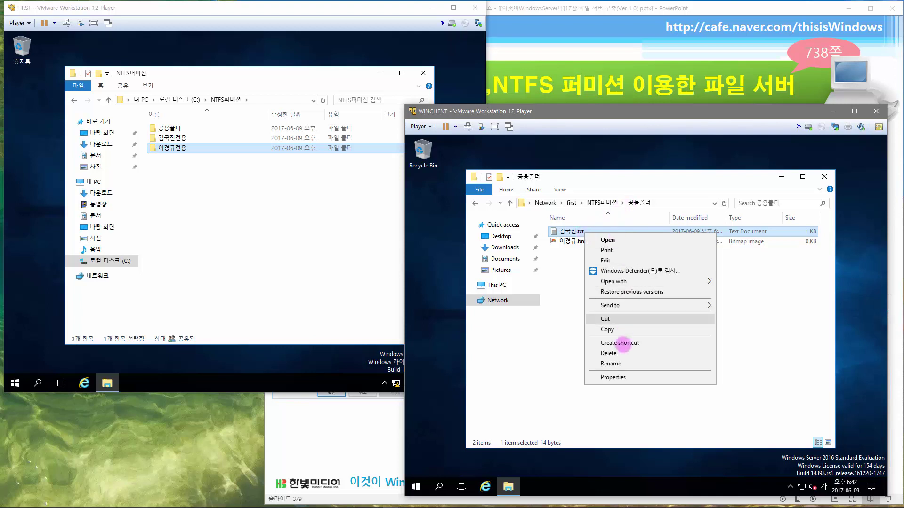
click(613, 377)
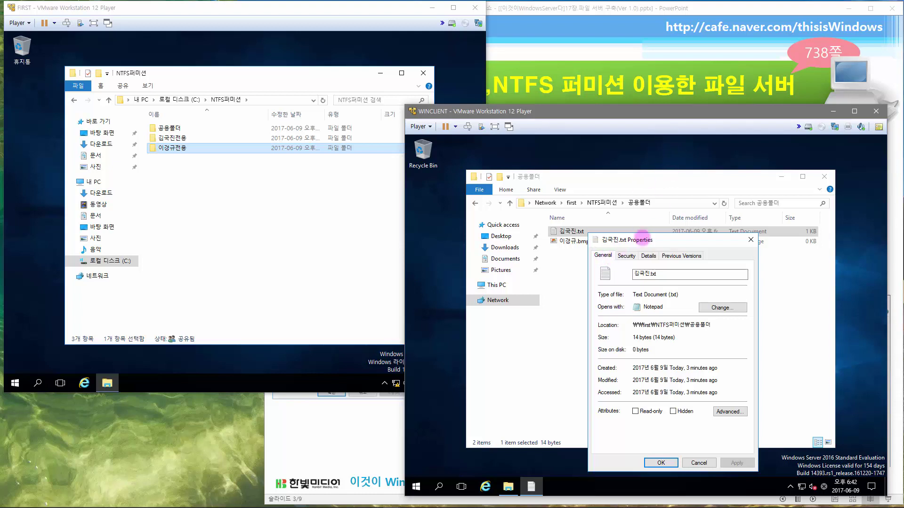
click(626, 255)
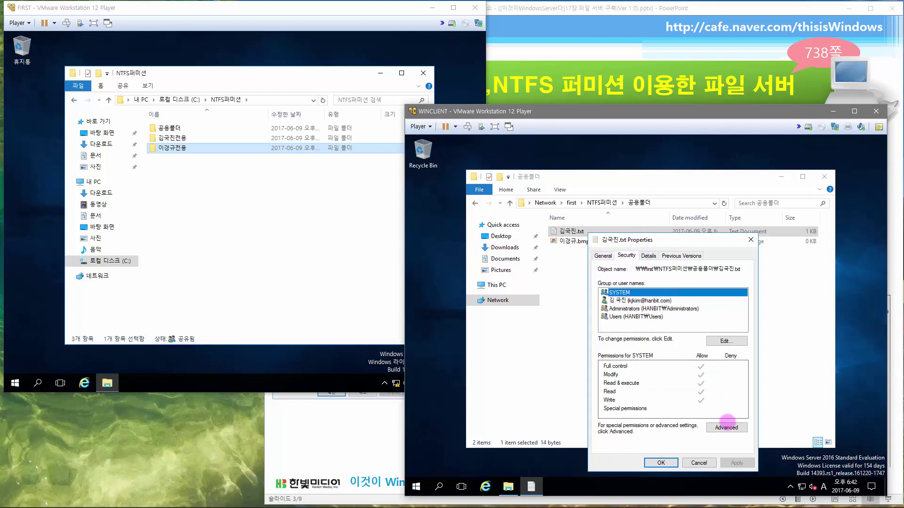
click(726, 427)
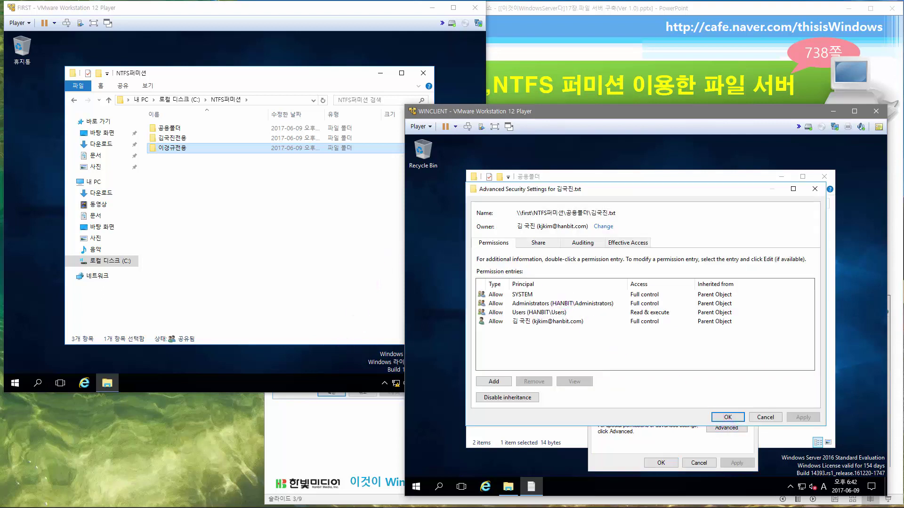
click(66, 390)
- Compare the Users (Read & execute) and owner (Full control) entries, then cancel both dialogs
click(586, 312)
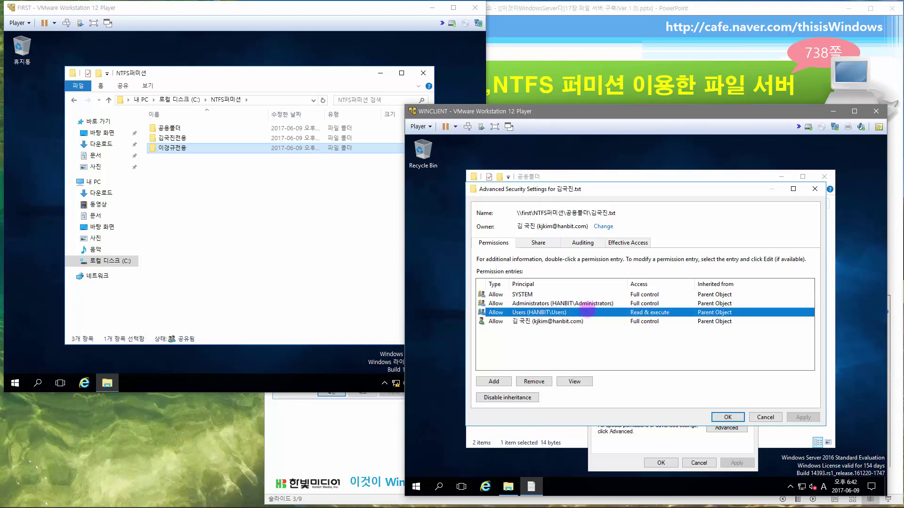
click(581, 321)
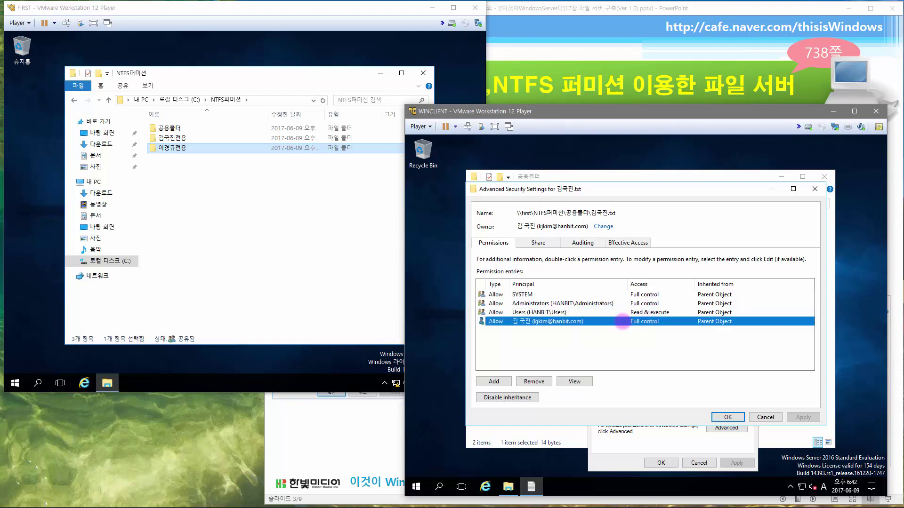
click(585, 311)
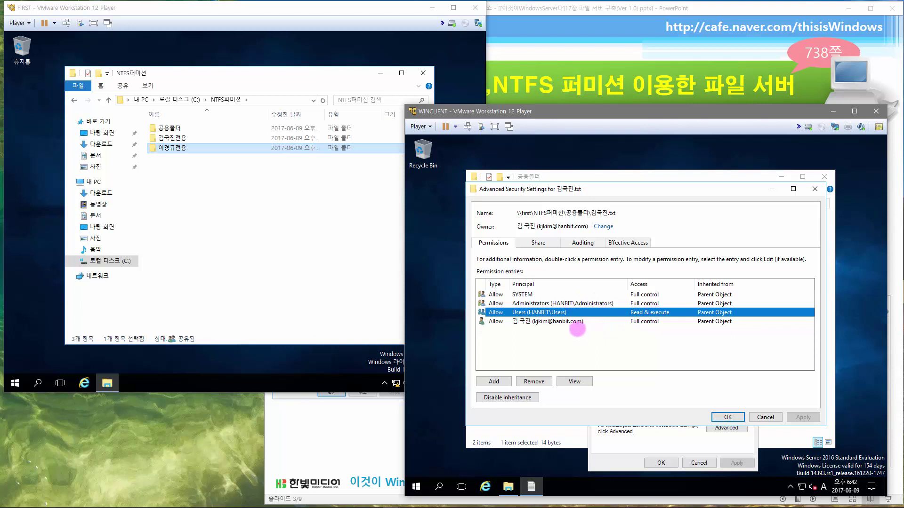
click(762, 416)
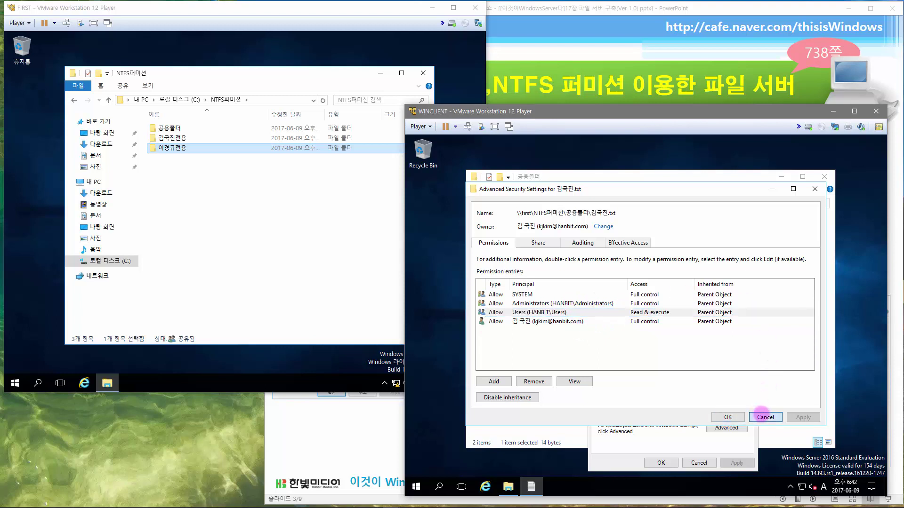
click(698, 463)
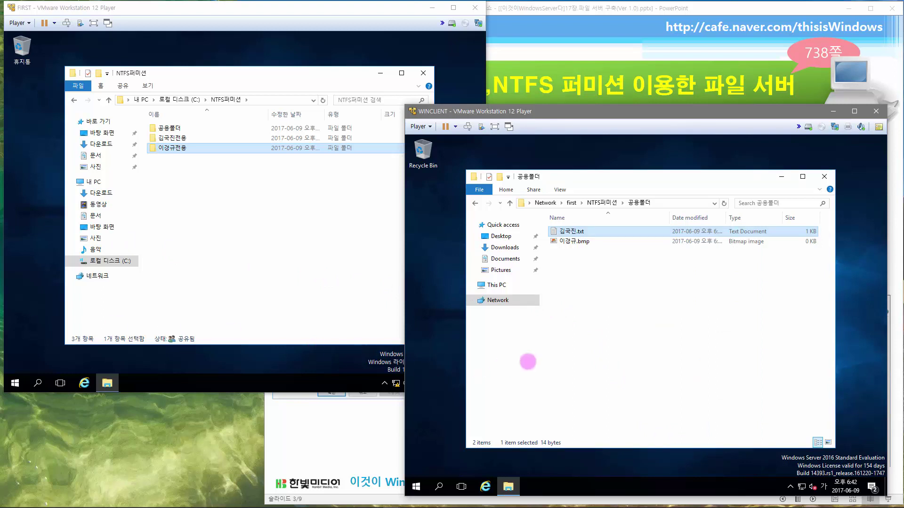
- Leave the VMs and advance the lecture slideshow to slide 4 on NTFS quotas
click(621, 347)
click(203, 137)
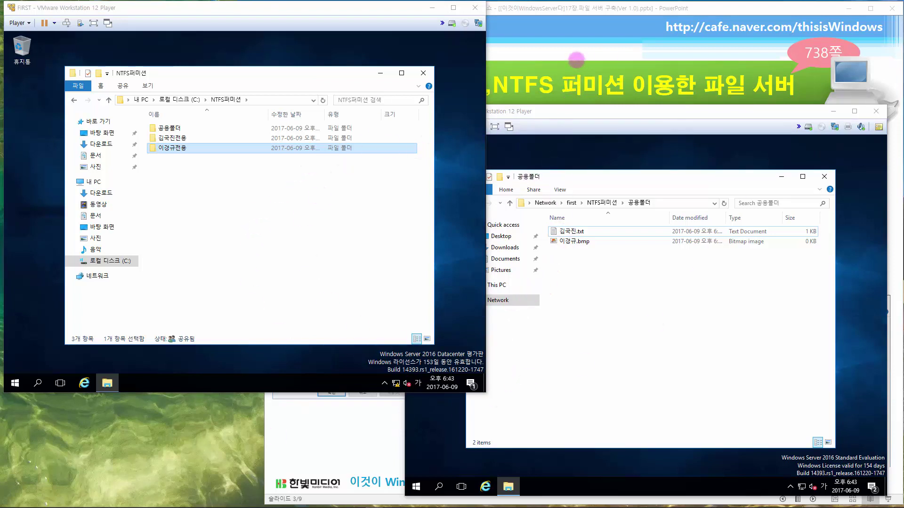
click(576, 60)
click(576, 156)
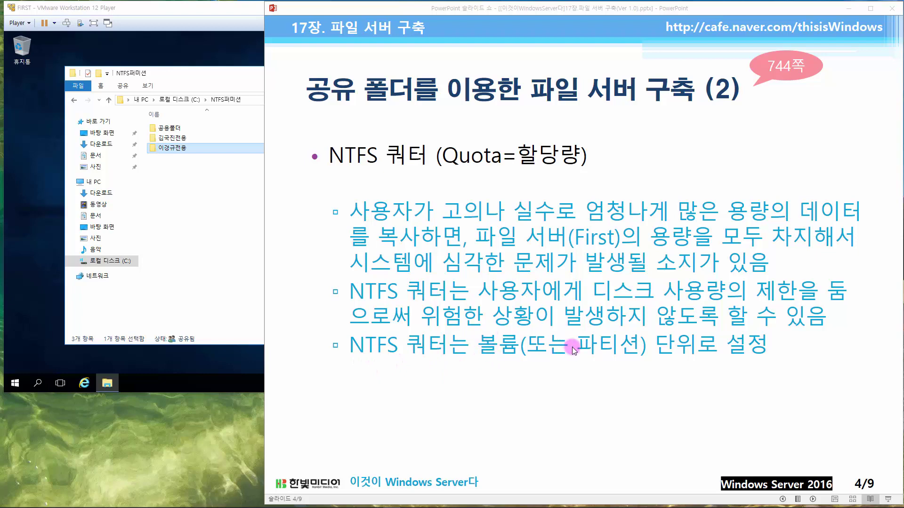
- Advance to slide 5, the NTFS quota practice, then bring the FIRST VM forward
click(634, 358)
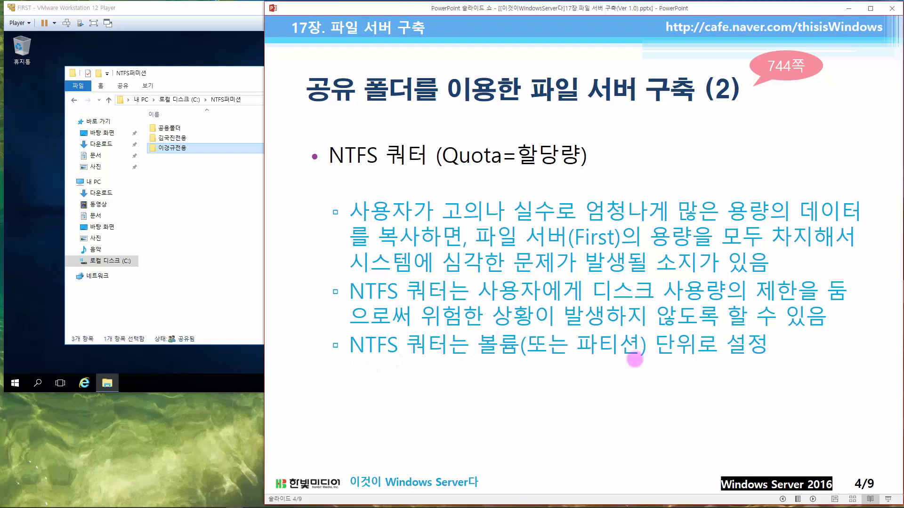
click(635, 359)
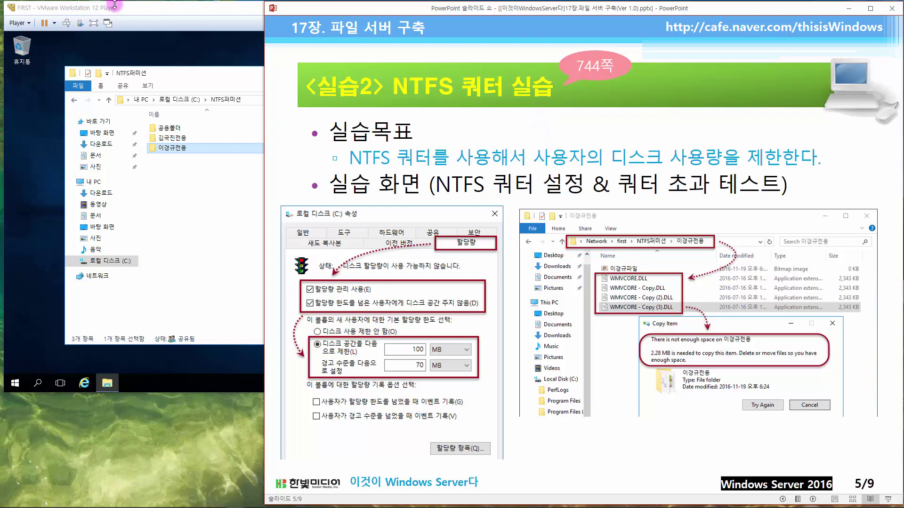
click(132, 14)
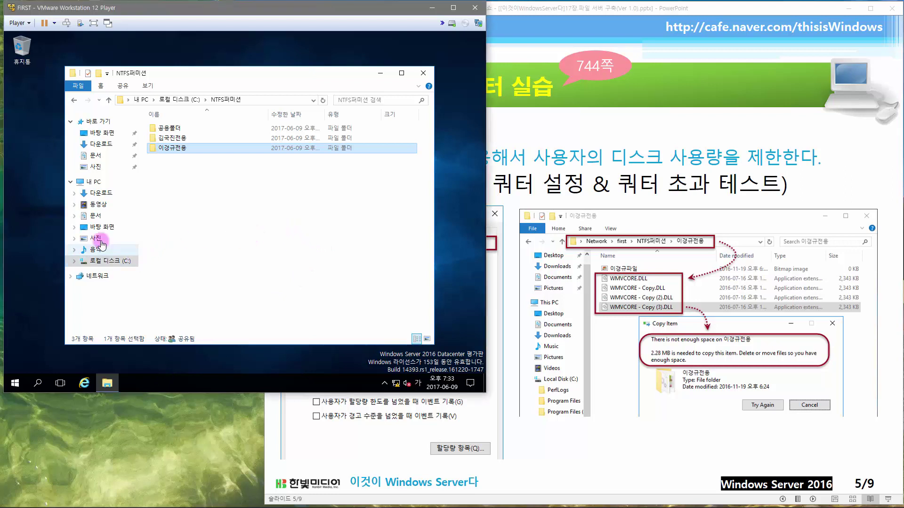
- On C:'s Quota tab, enable quota management, deny space over the limit, and choose Limit disk space
click(121, 262)
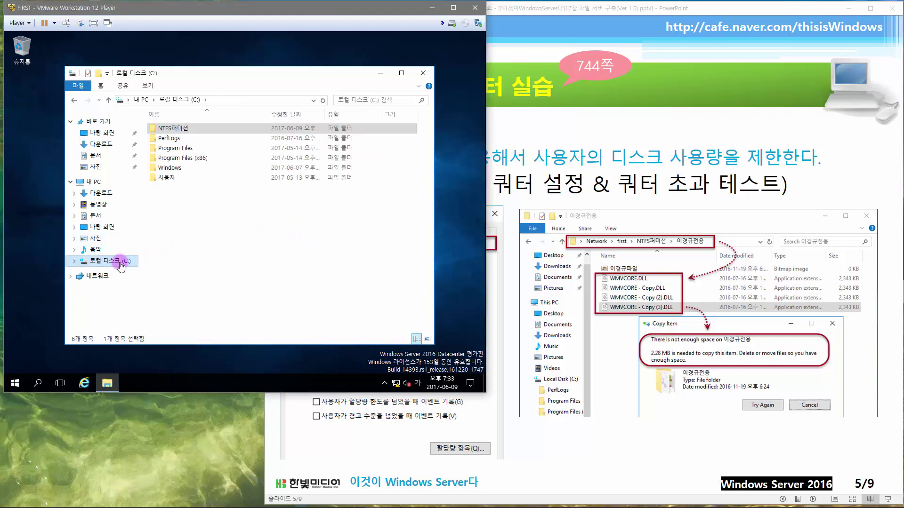
right_click(121, 263)
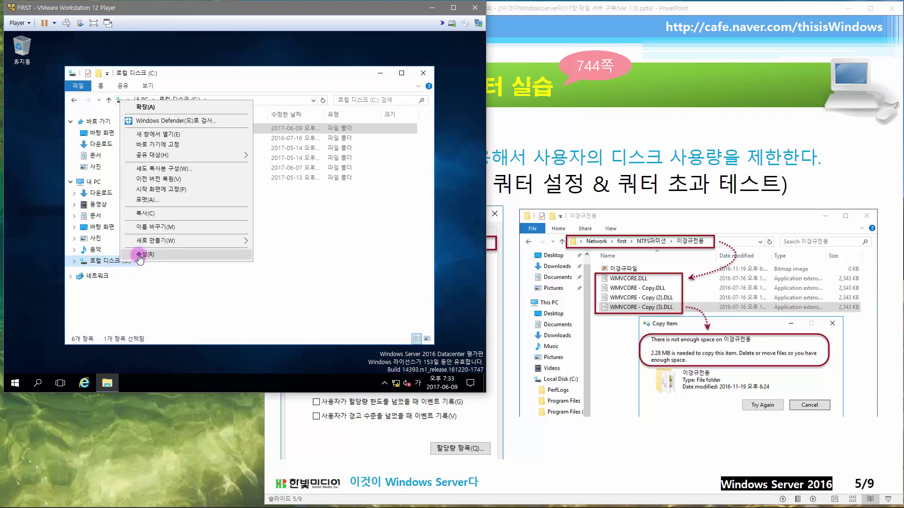
click(140, 254)
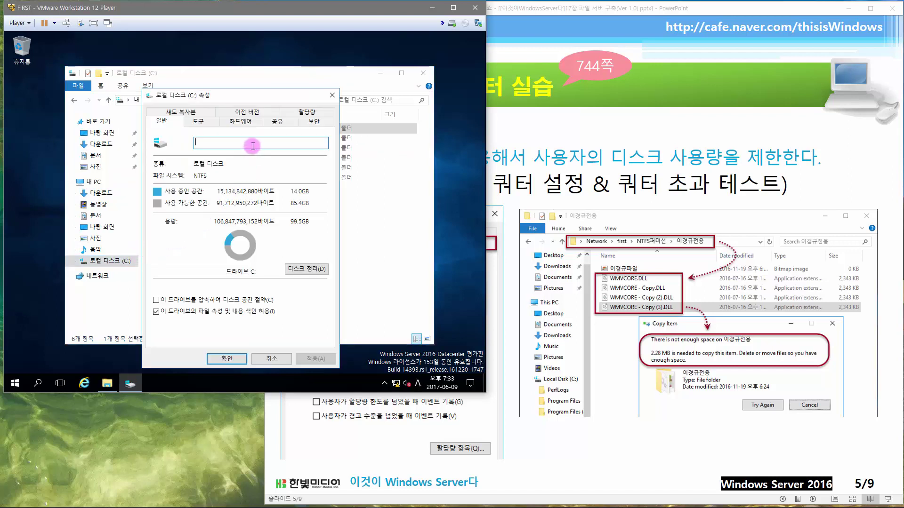
click(312, 113)
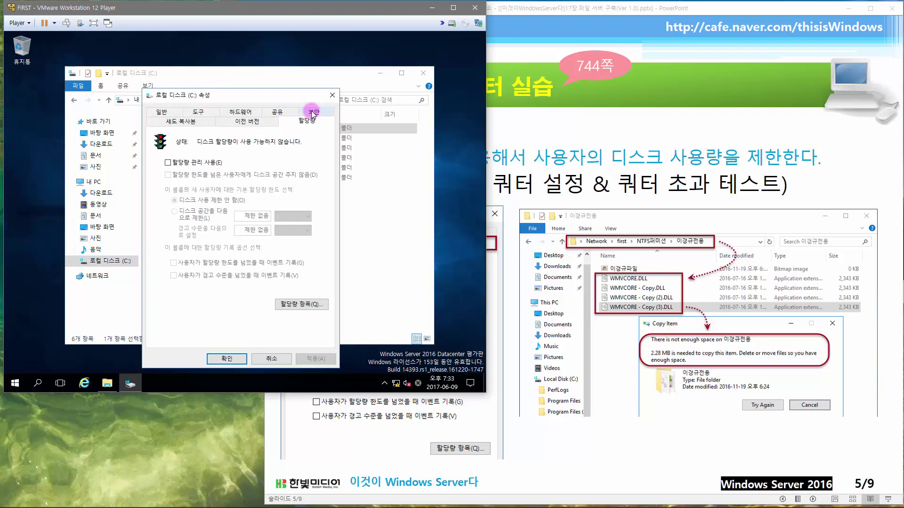
click(209, 165)
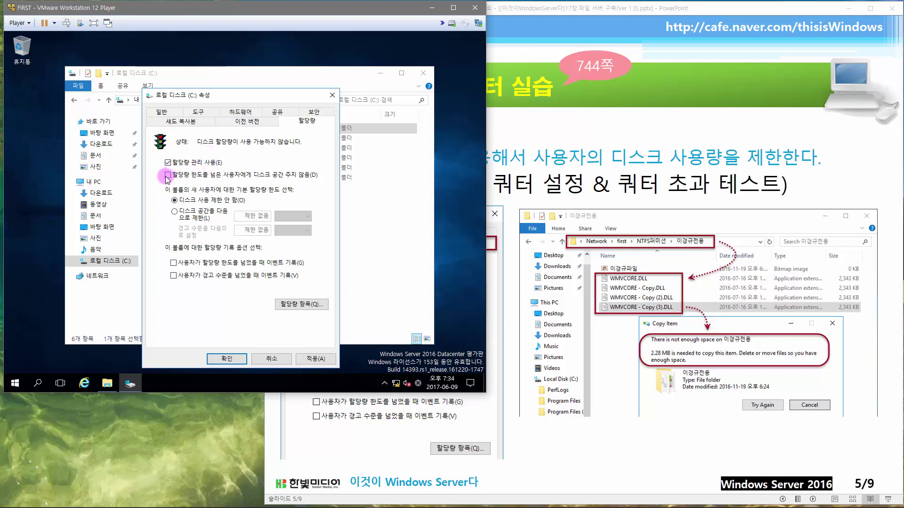
click(240, 178)
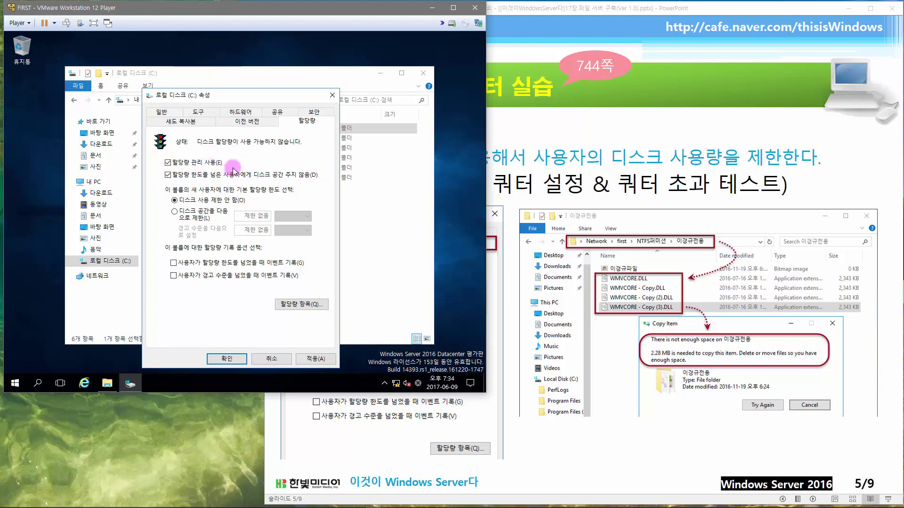
click(209, 219)
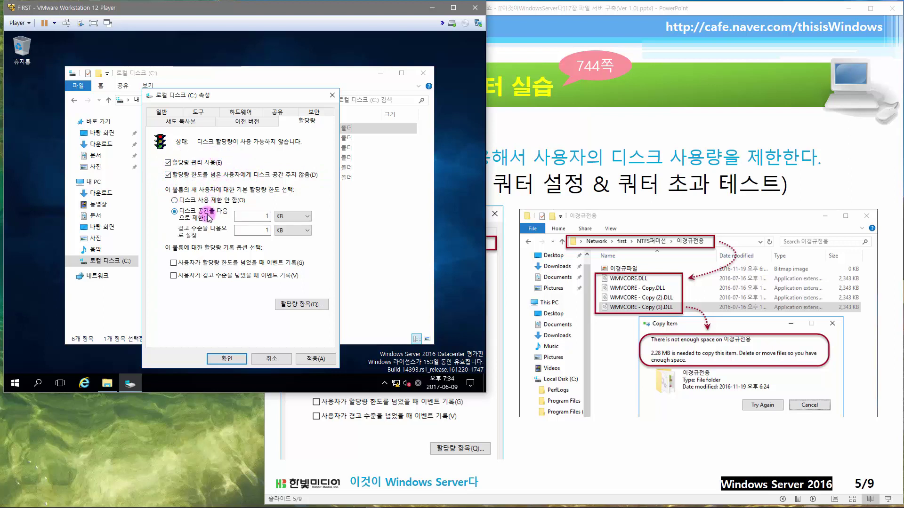
- Set the quota limit to 100 MB and the warning level to 70 MB
double_click(274, 218)
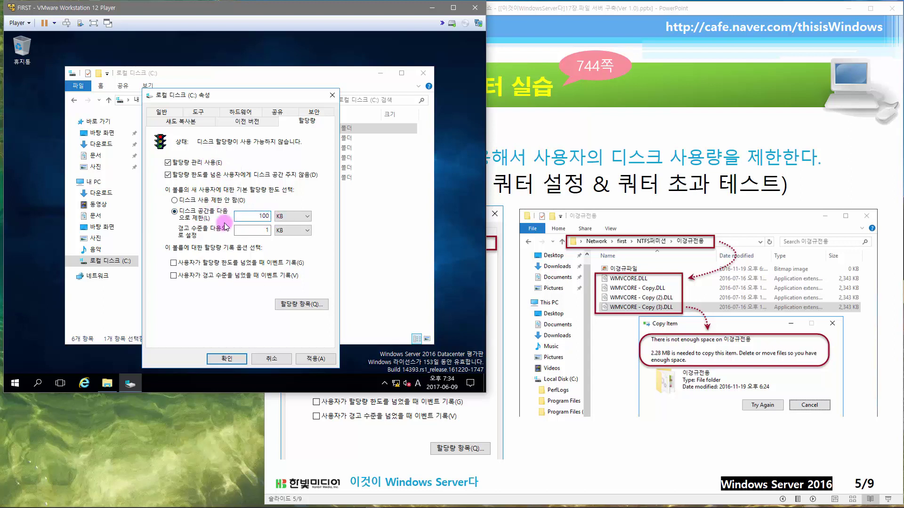
click(300, 218)
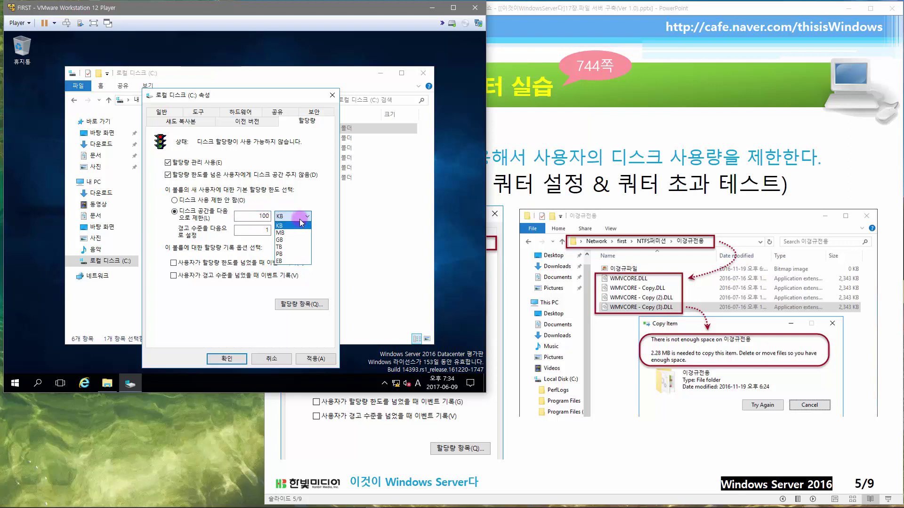
click(298, 233)
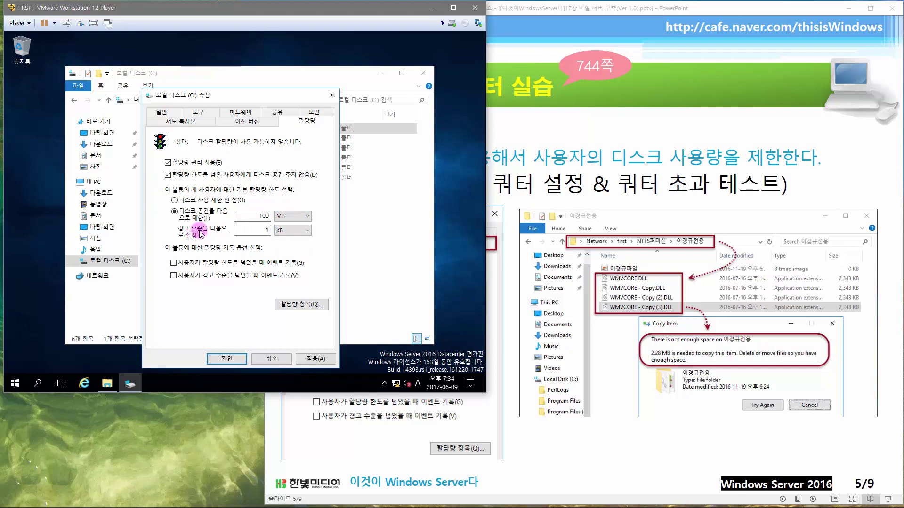
double_click(238, 230)
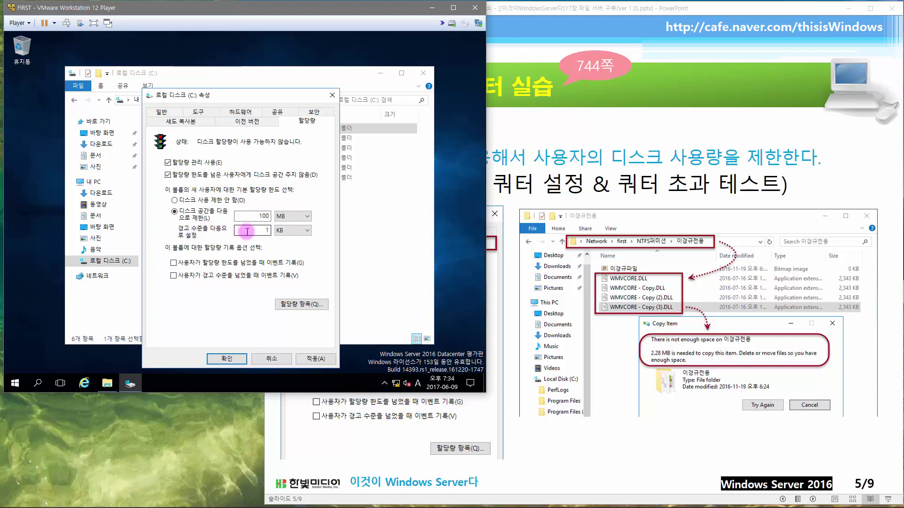
click(303, 230)
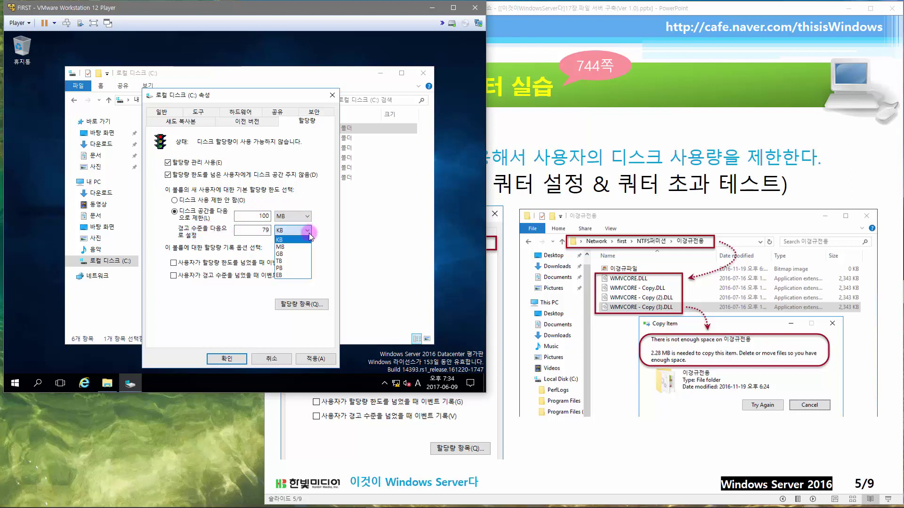
click(263, 237)
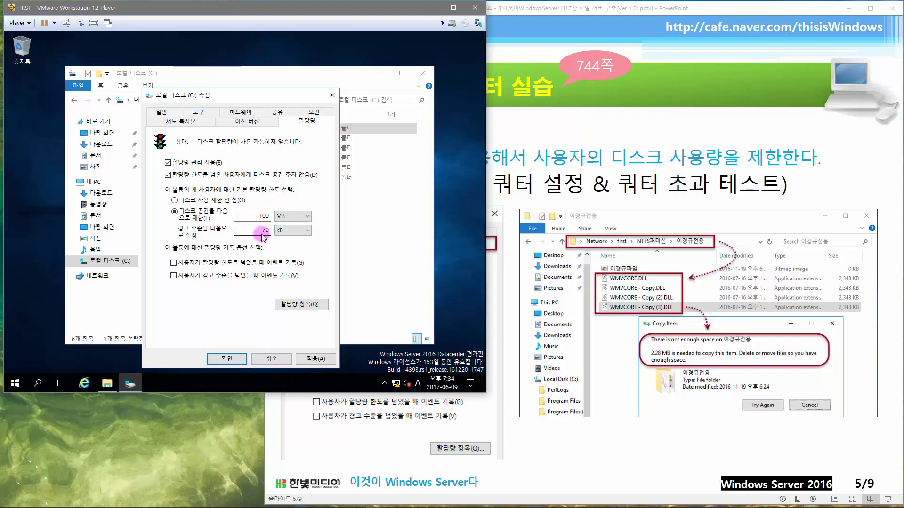
click(292, 232)
click(297, 248)
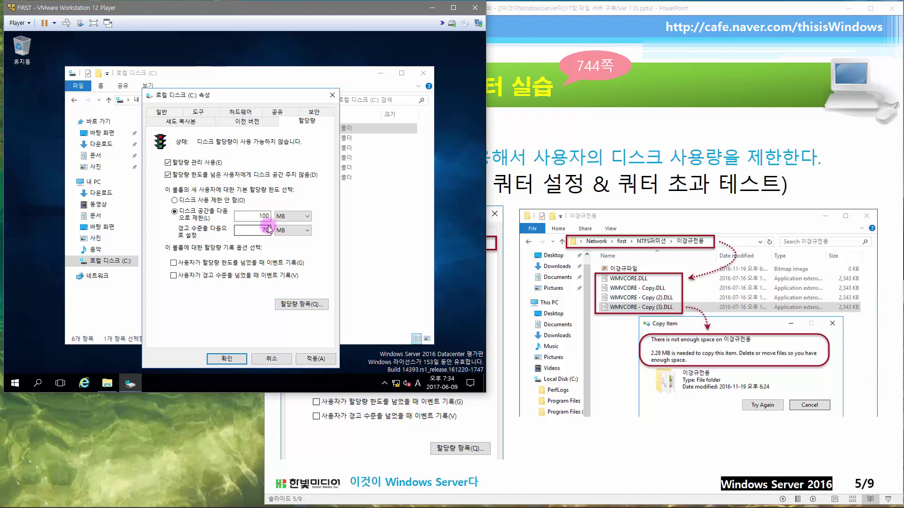
click(278, 231)
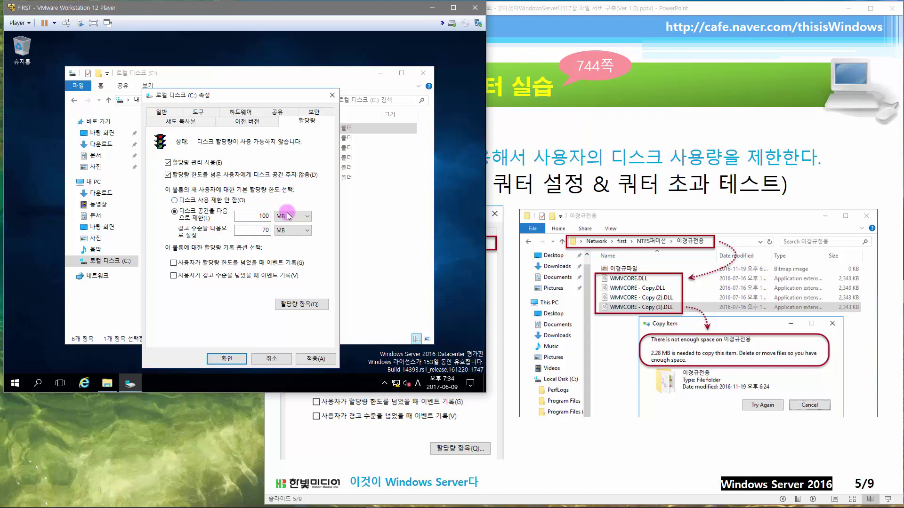
click(288, 216)
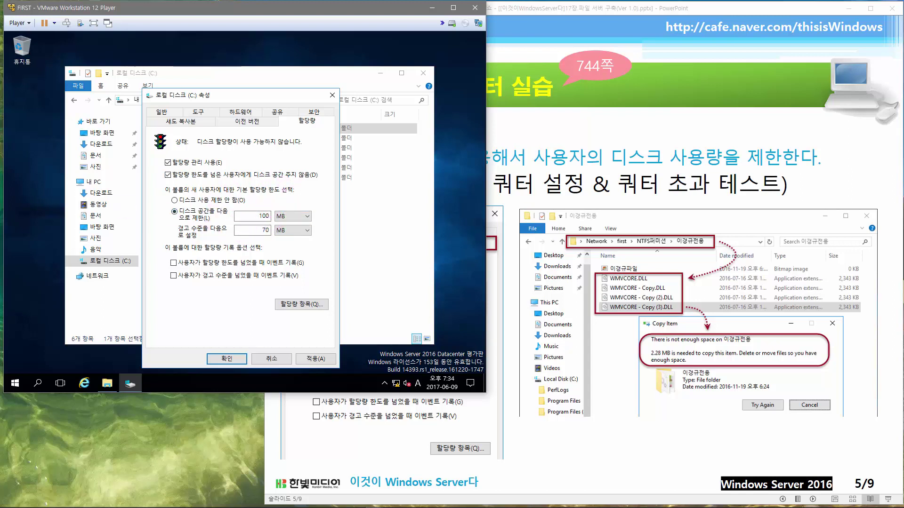
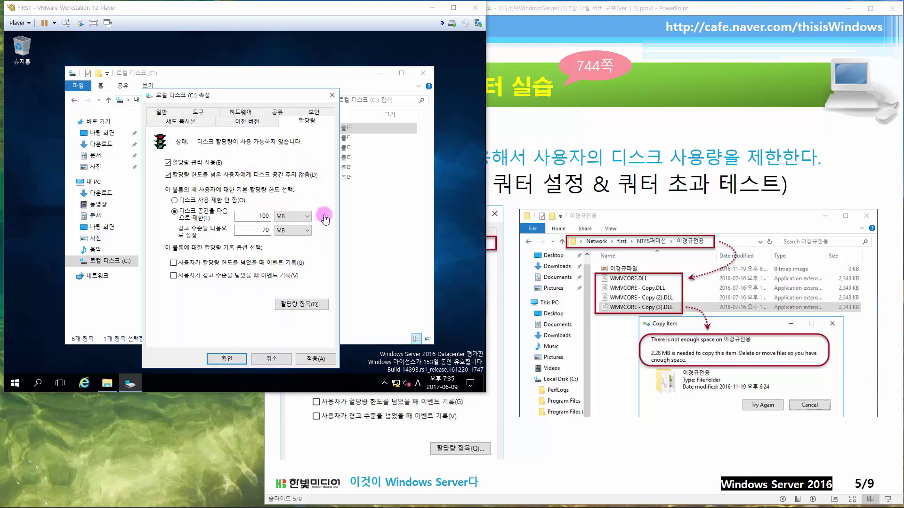
- Apply the 100 MB quota on C:, confirm the Disk Quota warning, and show Quota Entries
click(310, 305)
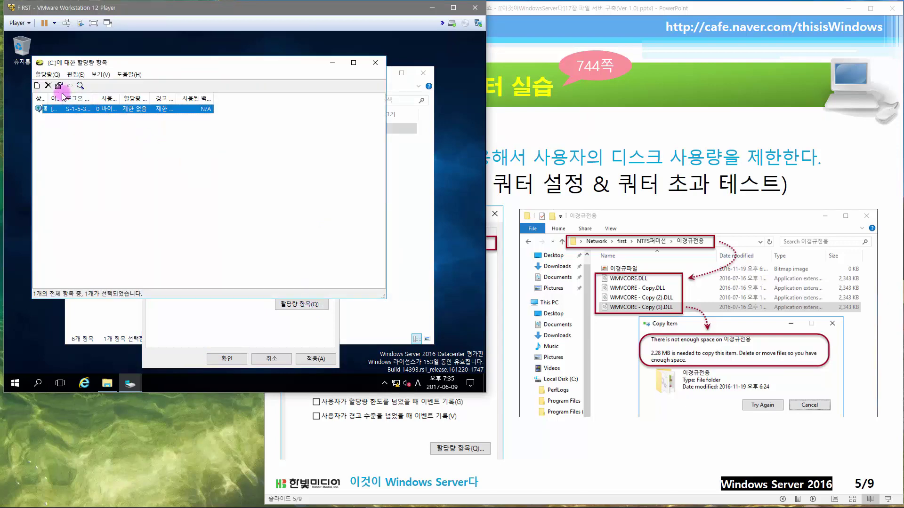
key(alt+F4)
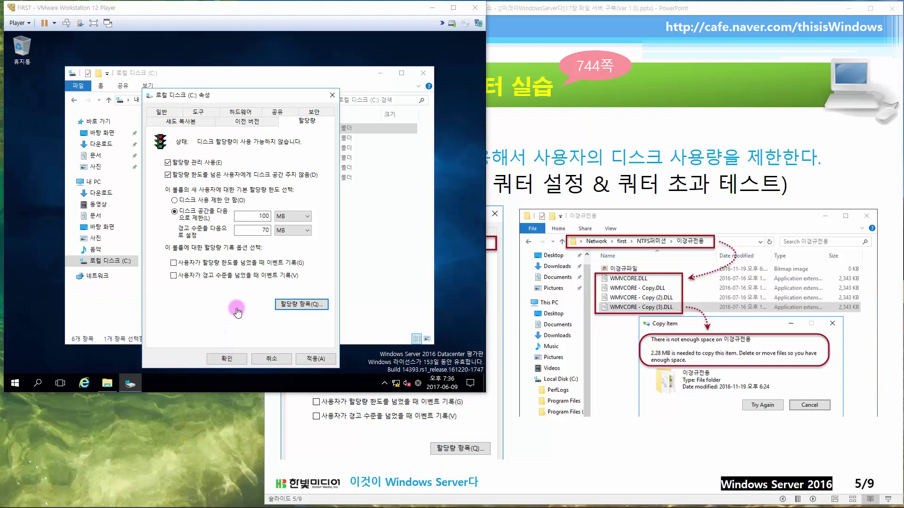
click(313, 360)
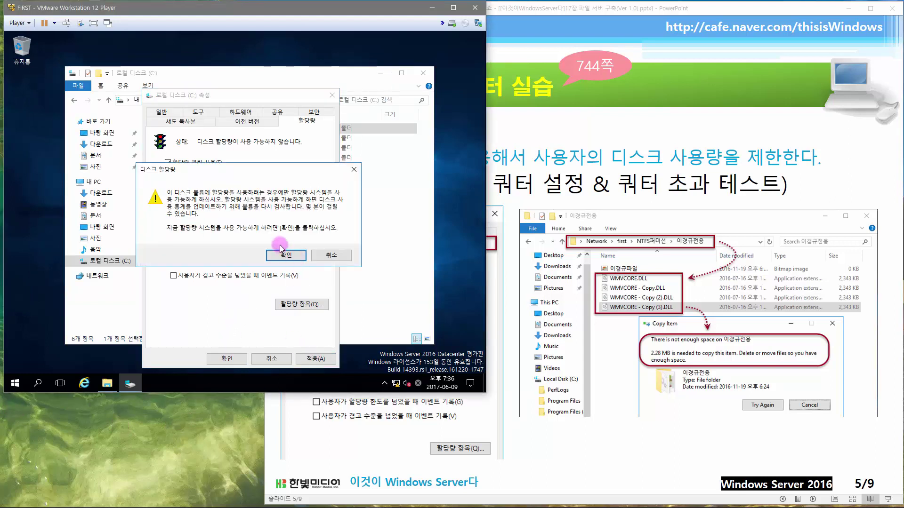
click(284, 256)
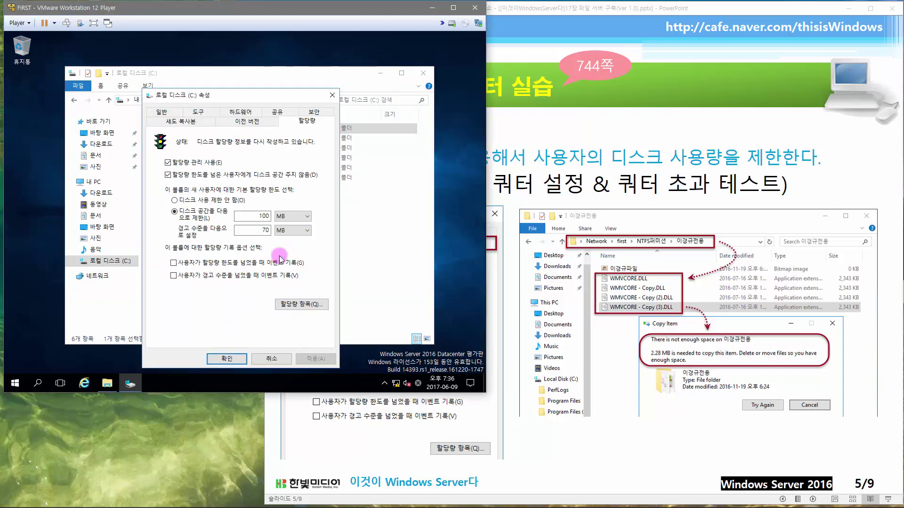
click(296, 304)
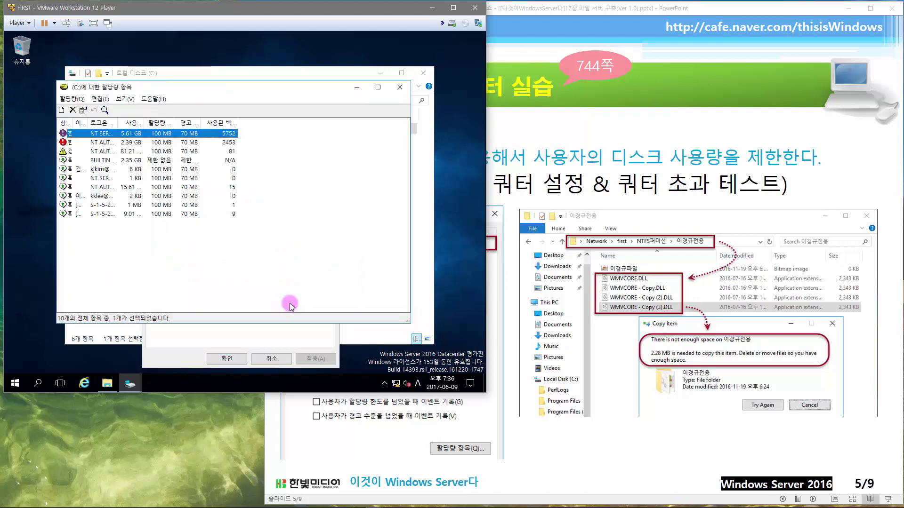
- Autofit the Status, Name, Logon Name and Amount Used columns, then sort by Logon Name
double_click(71, 126)
double_click(113, 124)
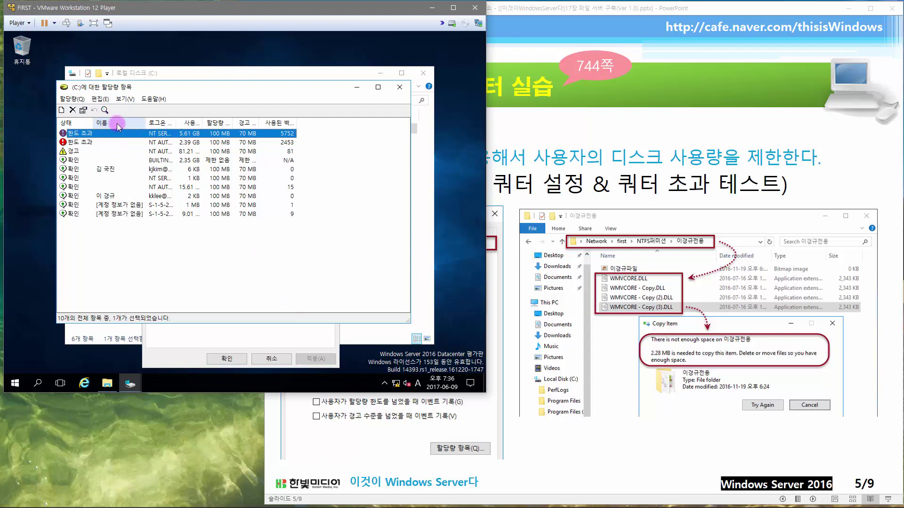
double_click(175, 122)
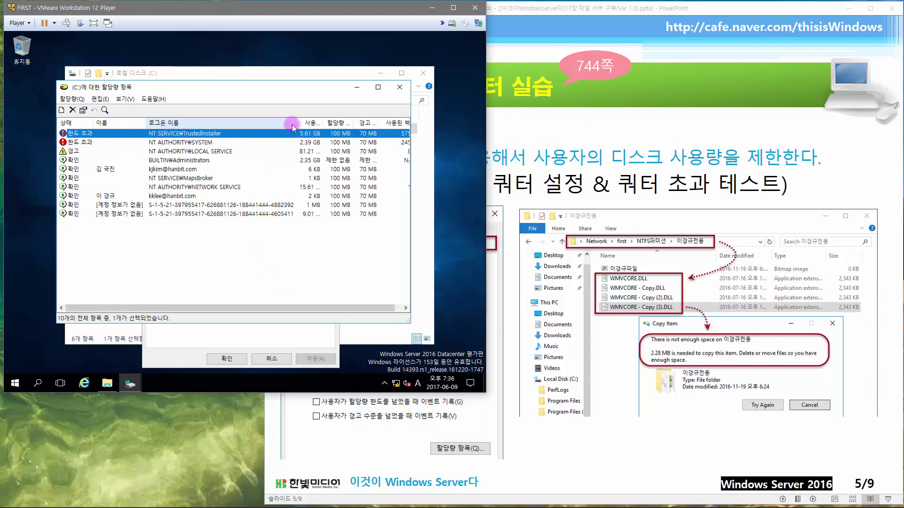
double_click(326, 123)
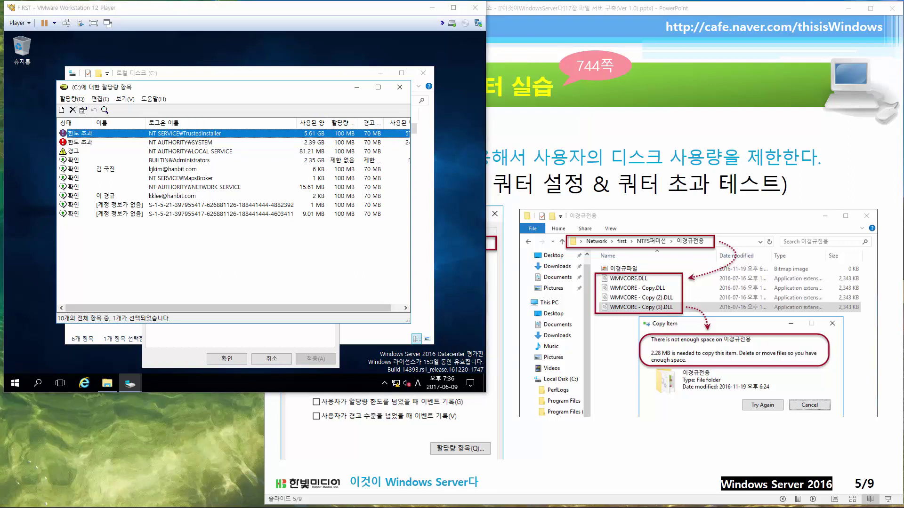
click(216, 123)
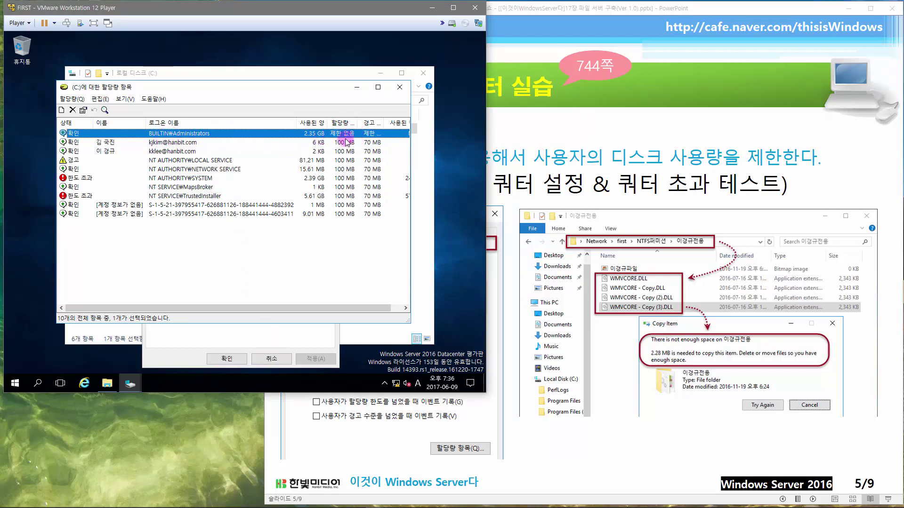
- Select the target user's quota entry and open its quota settings
click(138, 145)
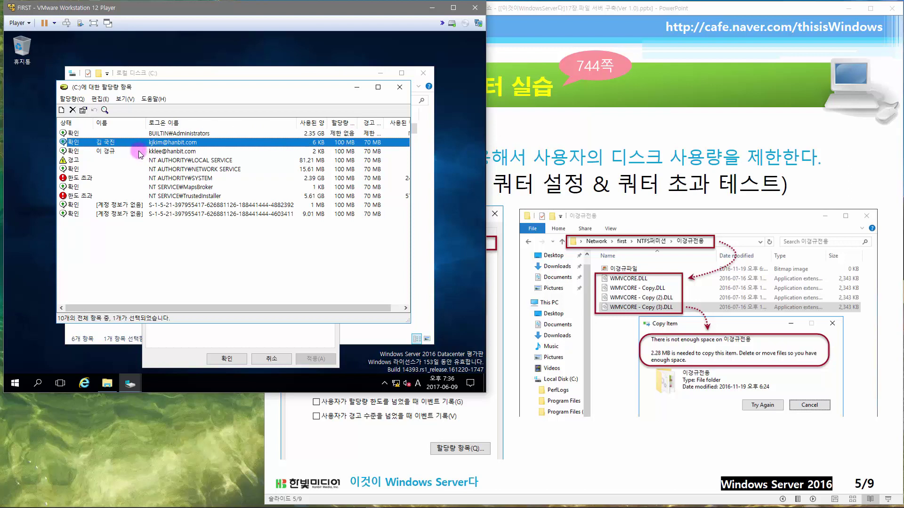
click(139, 153)
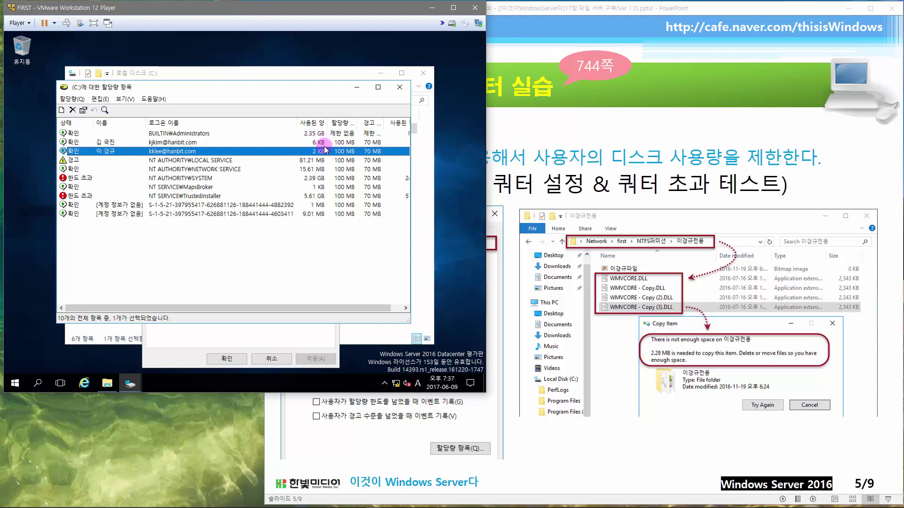
double_click(174, 152)
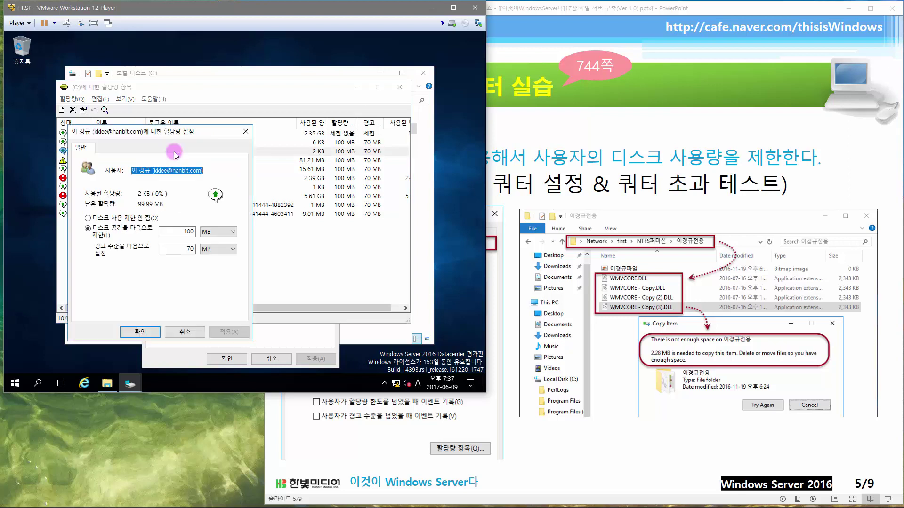
- Change the user's disk space limit to 10 MB and warning level to 7 MB, and apply
click(191, 231)
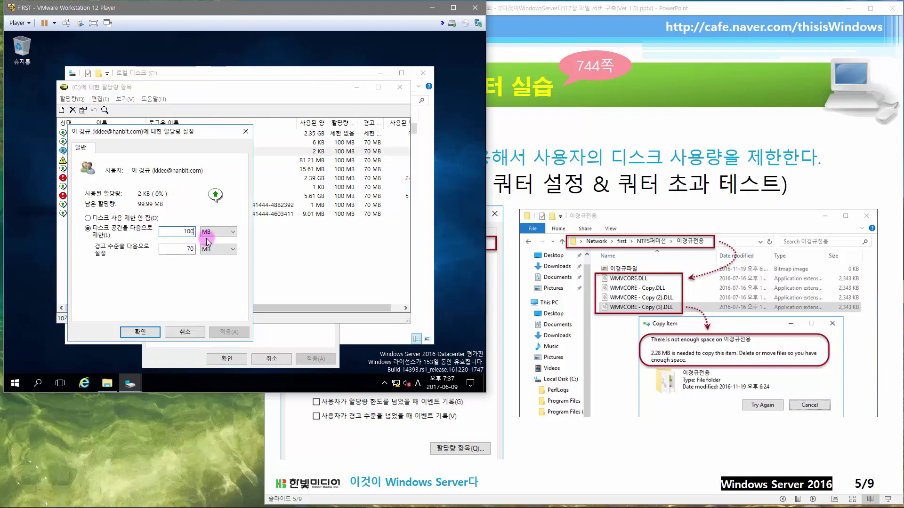
key(BackSpace)
click(192, 248)
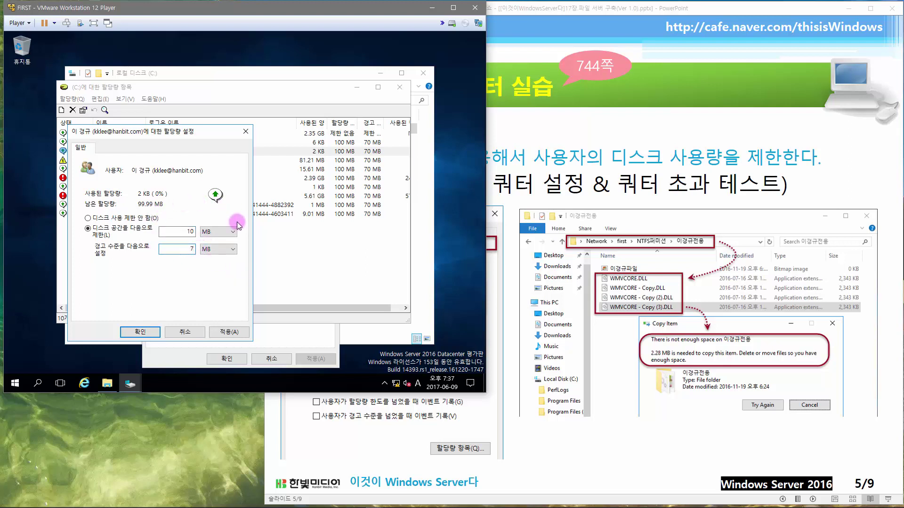
click(227, 331)
- Close the user's quota settings and the Quota Entries list, confirming C: quota settings
click(140, 331)
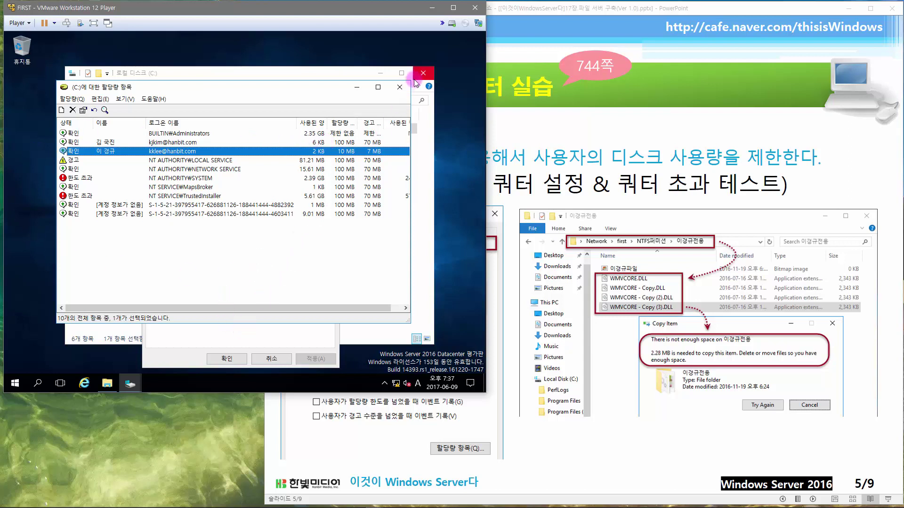
click(399, 86)
click(230, 358)
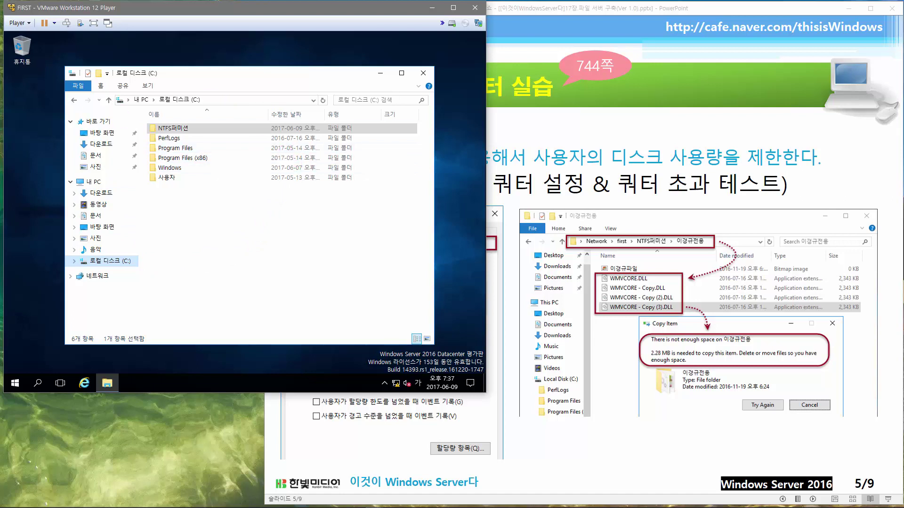
- On WINCLIENT, browse FIRST's NTFS퍼미션 share, look inside the user's folder, and return
key(alt+Tab)
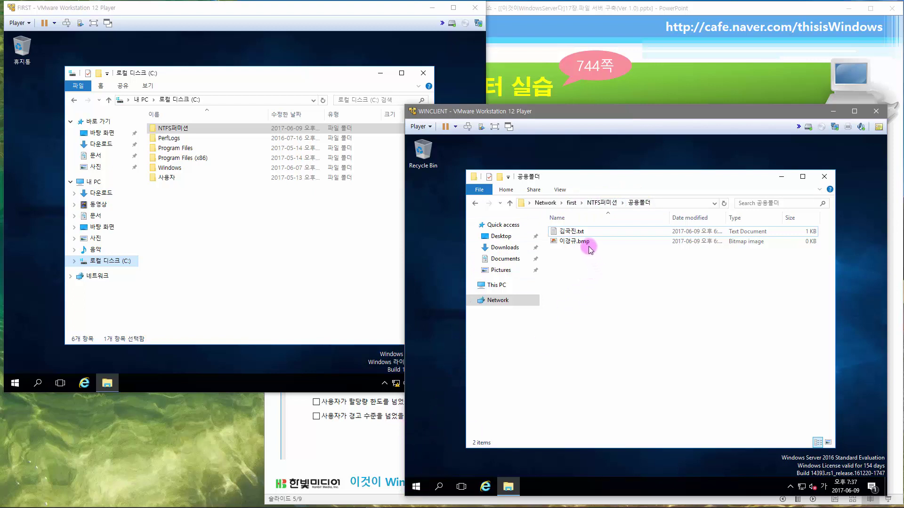
click(594, 206)
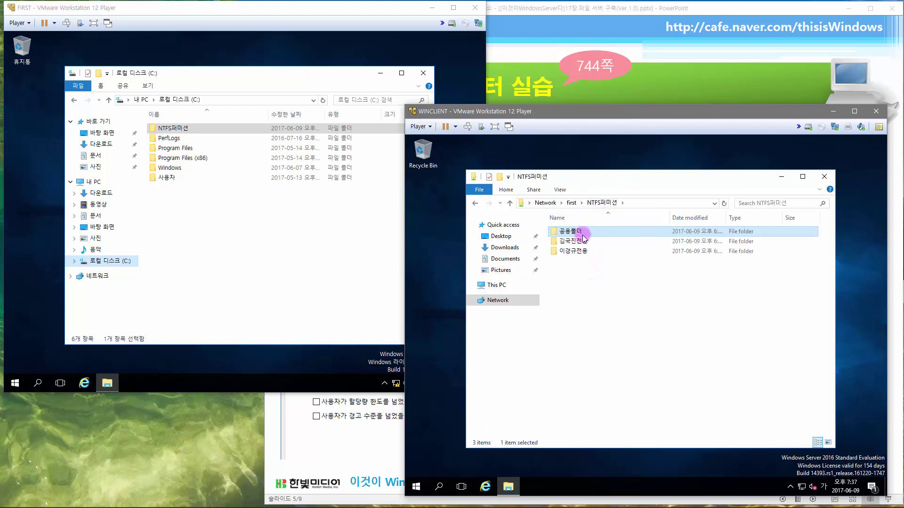
double_click(580, 252)
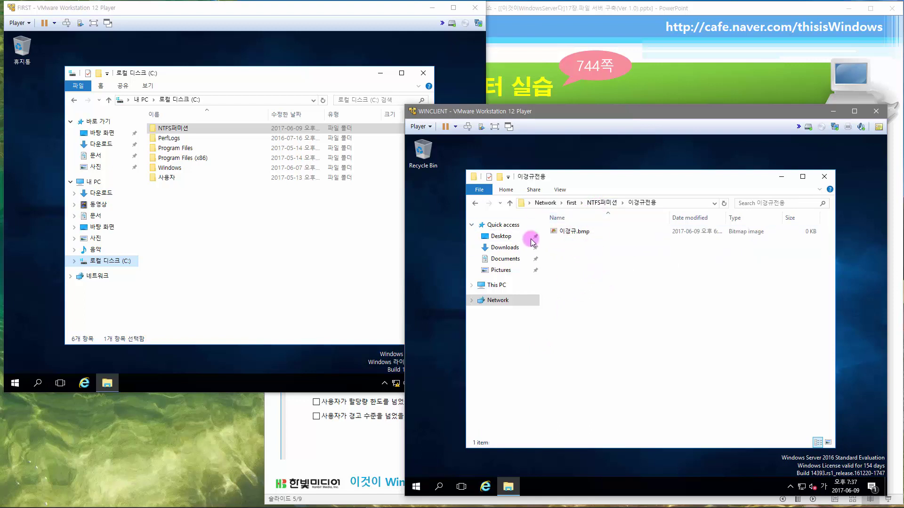
click(475, 205)
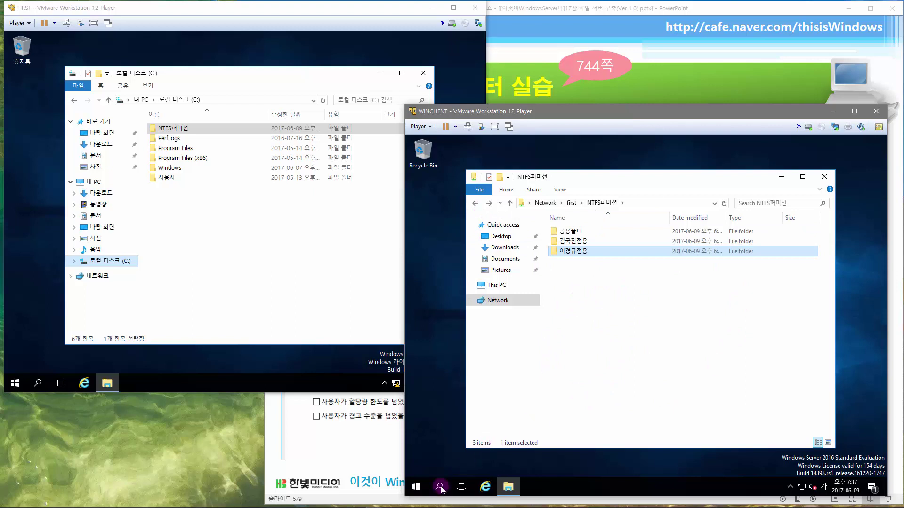
right_click(416, 486)
- Sign out of WINCLIENT and sign back in as the 10 MB-quota user with their password
mouse_move(475, 464)
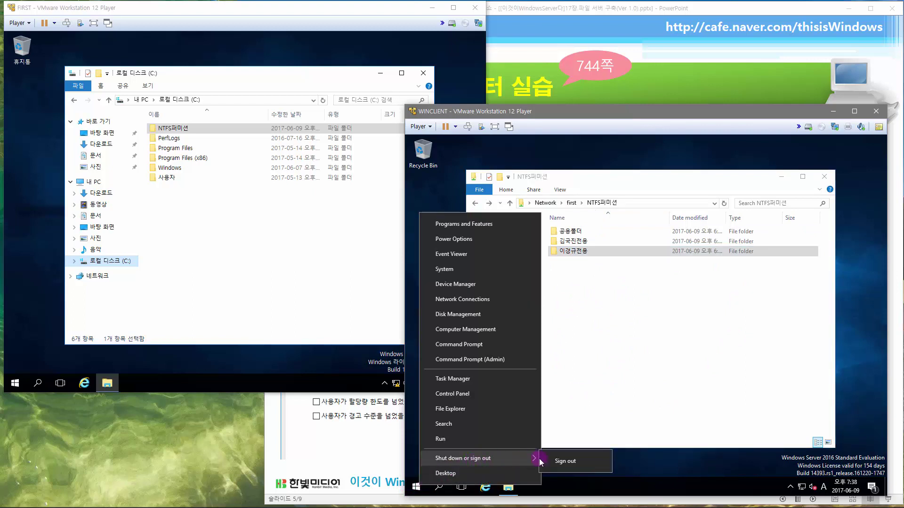
click(553, 460)
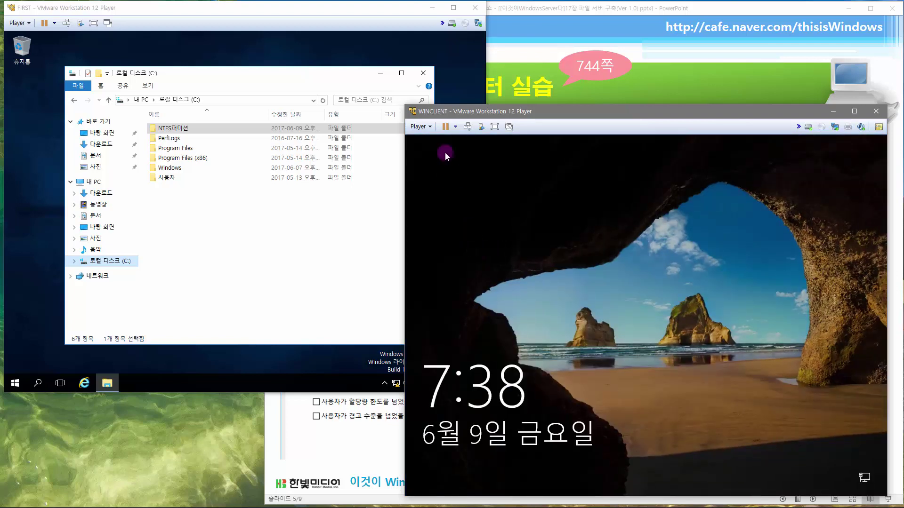
click(470, 128)
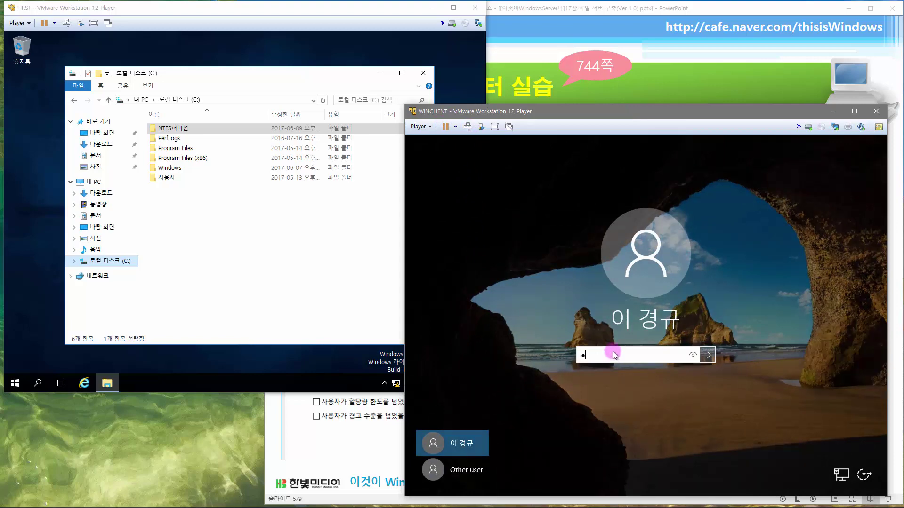
key(Return)
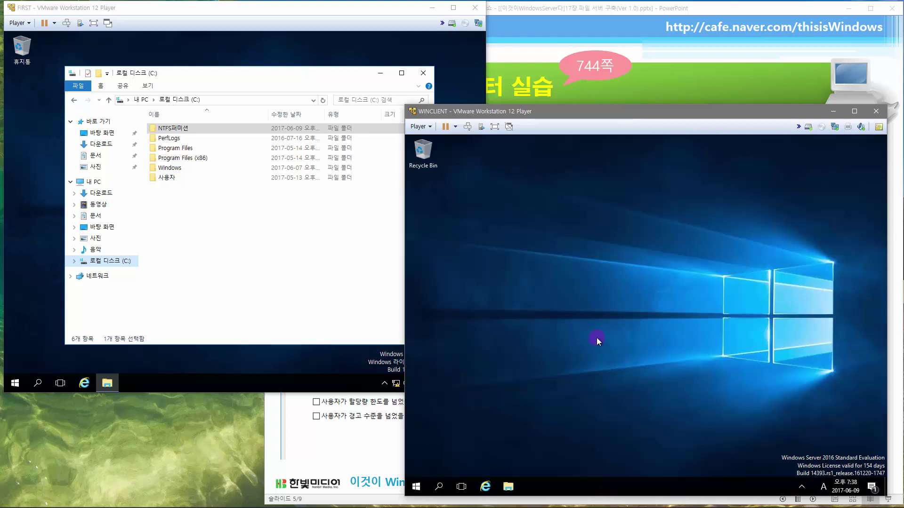
- In File Explorer, open the user's private folder on FIRST's ntfs퍼미션 share
click(509, 488)
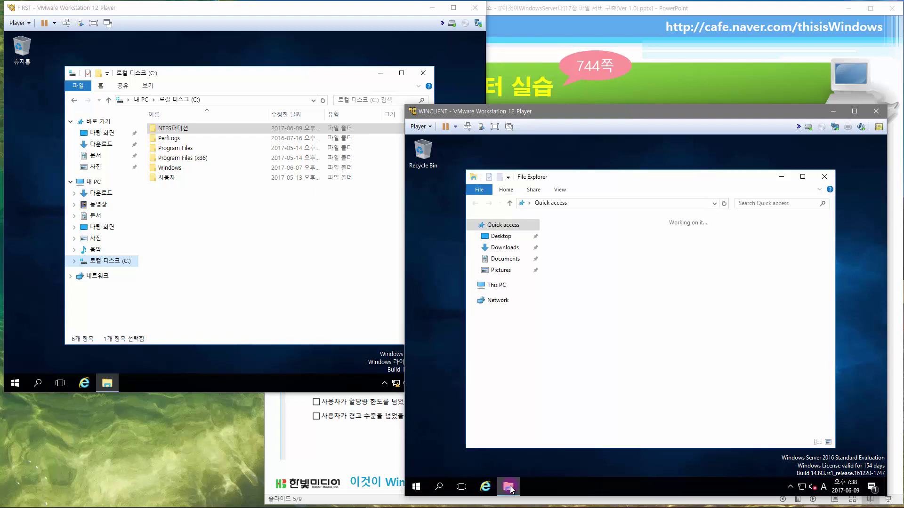
click(639, 204)
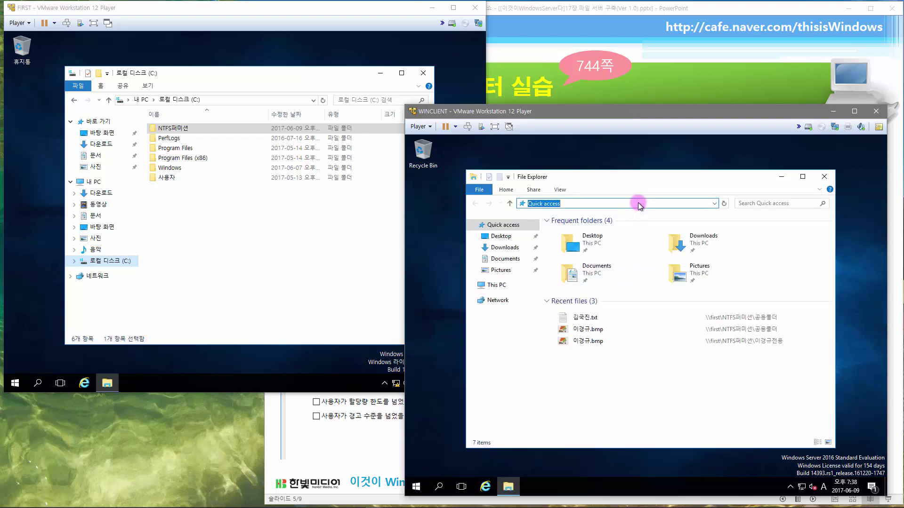
text(\FIRST\)
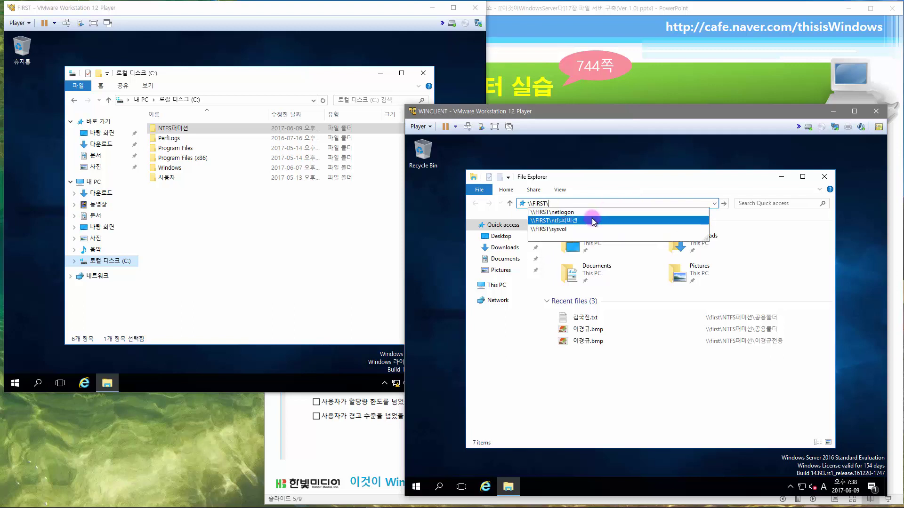
click(593, 222)
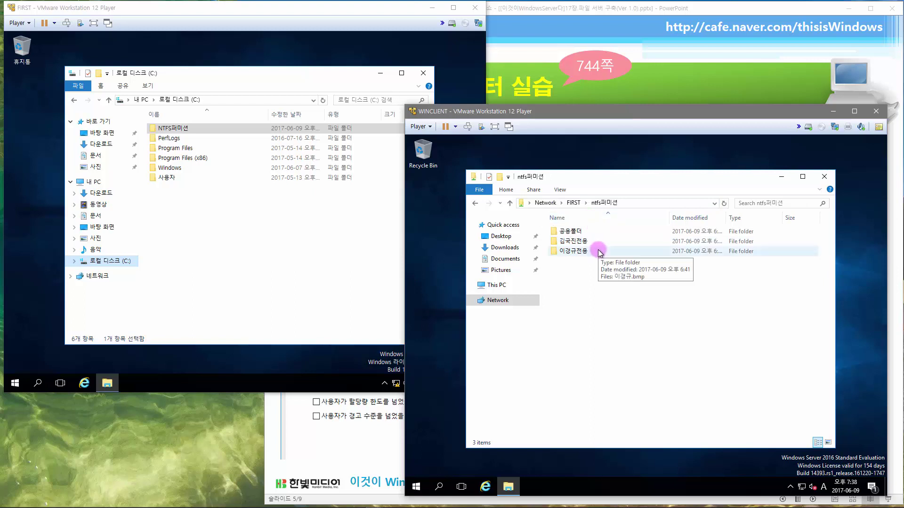
double_click(599, 251)
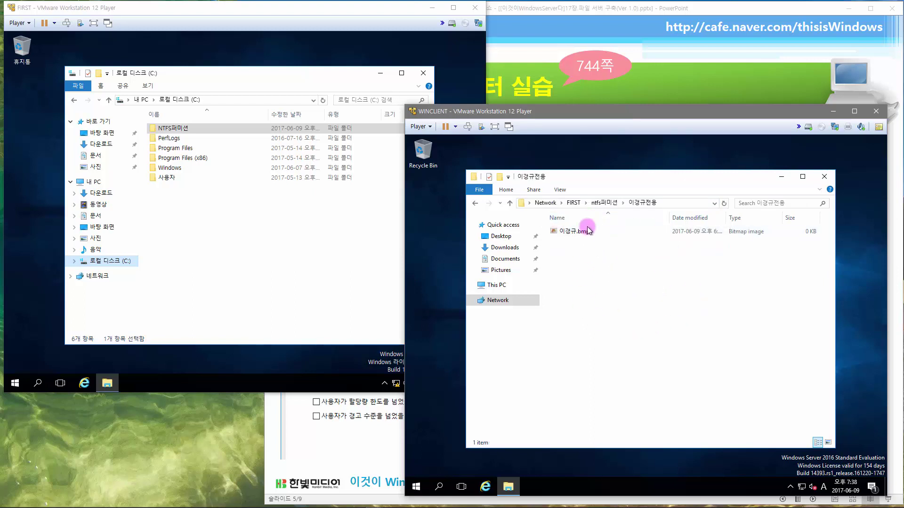
- Move that window aside and open a second File Explorer window from the taskbar jump list
drag(643, 183, 688, 173)
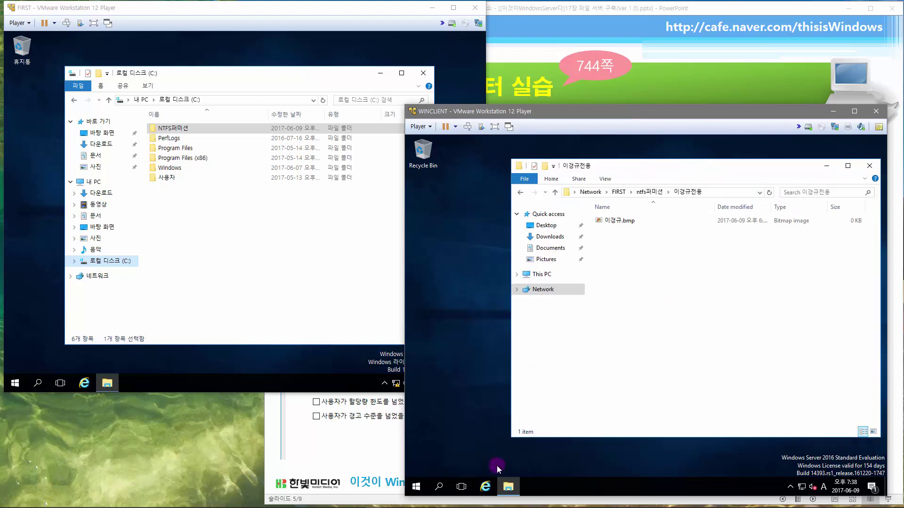
right_click(508, 493)
click(507, 438)
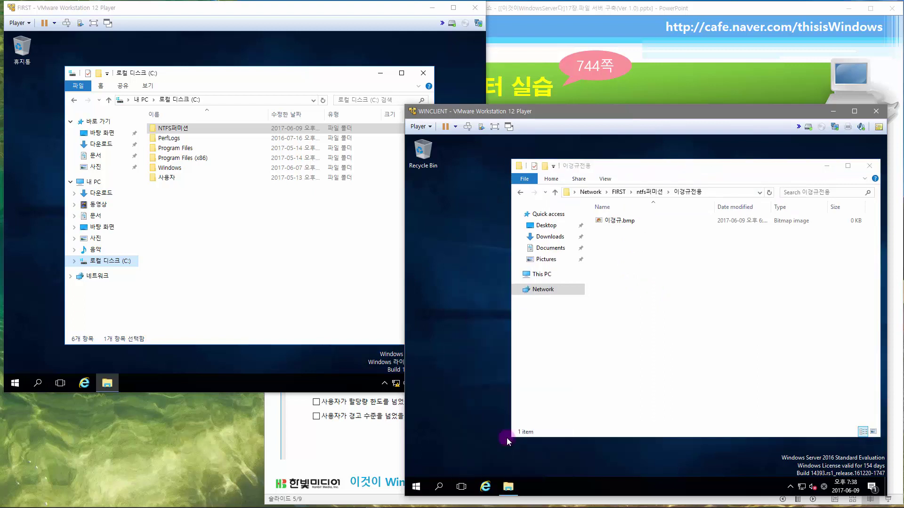
- Copy WMVCORE.DLL from C:\Windows\System32 to the clipboard
click(432, 251)
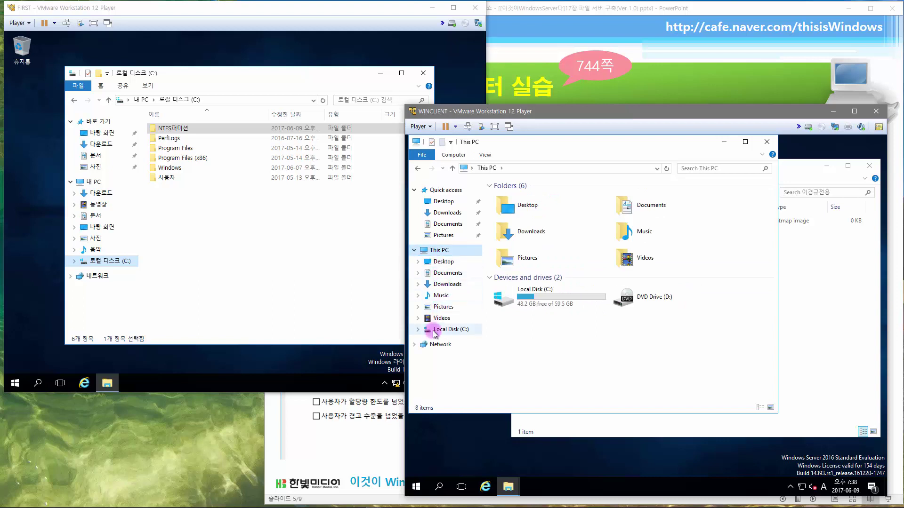
click(454, 329)
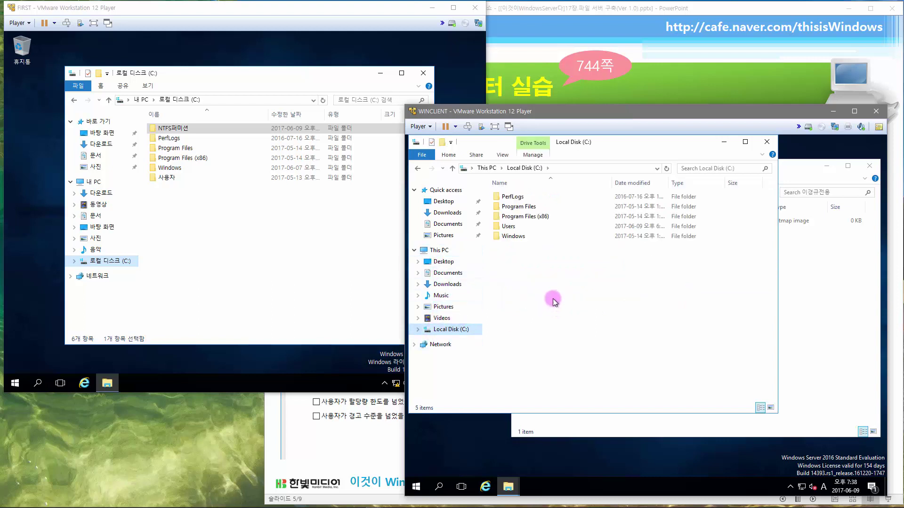
double_click(516, 237)
scroll(531, 337, down, 4)
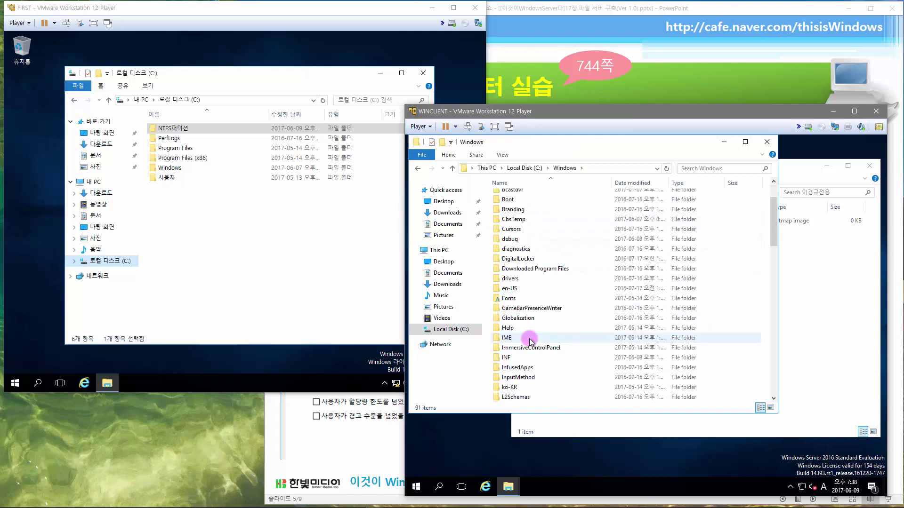
scroll(531, 338, down, 13)
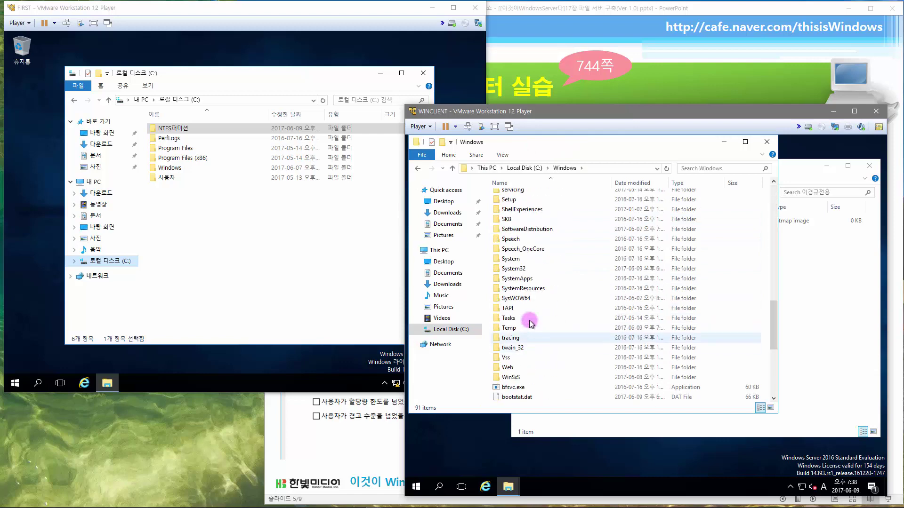
double_click(515, 268)
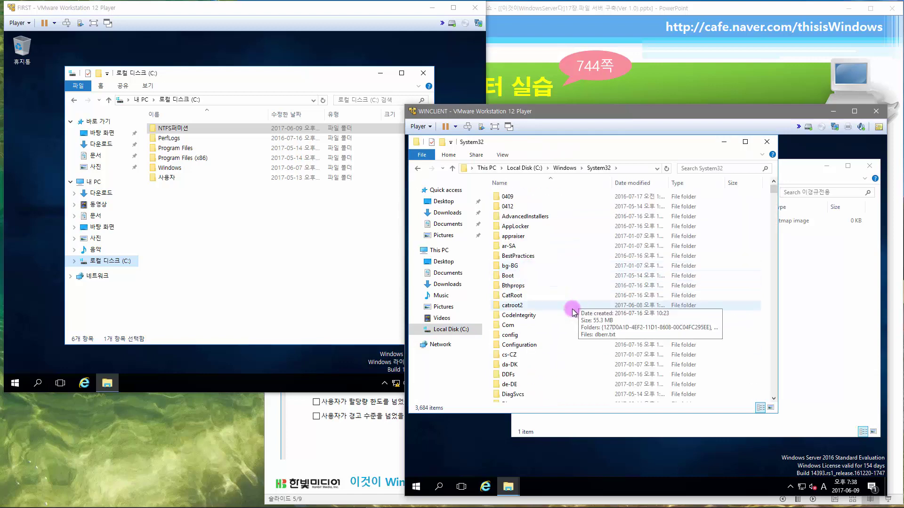
drag(773, 188, 773, 383)
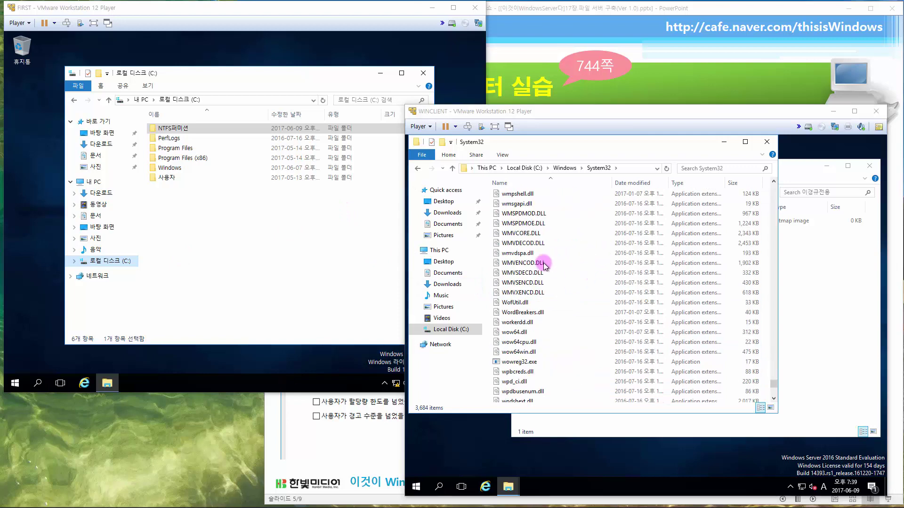
mouse_move(547, 269)
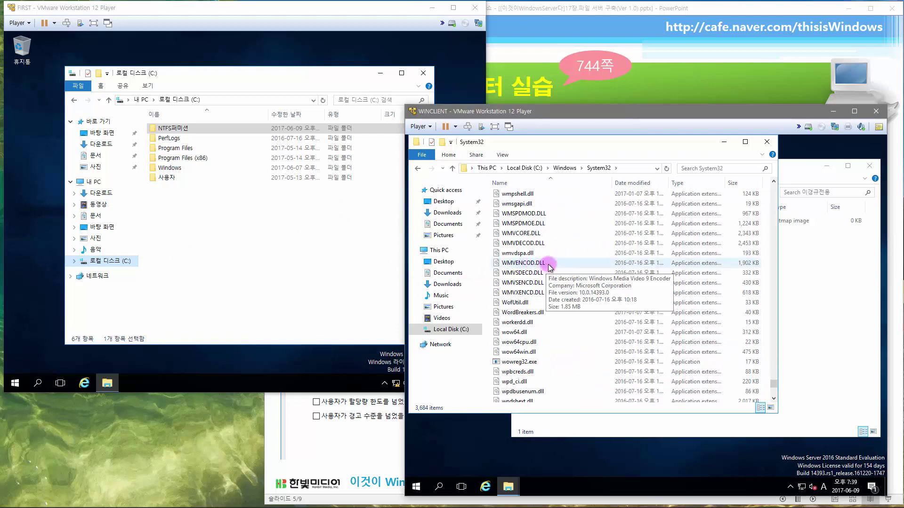
click(586, 234)
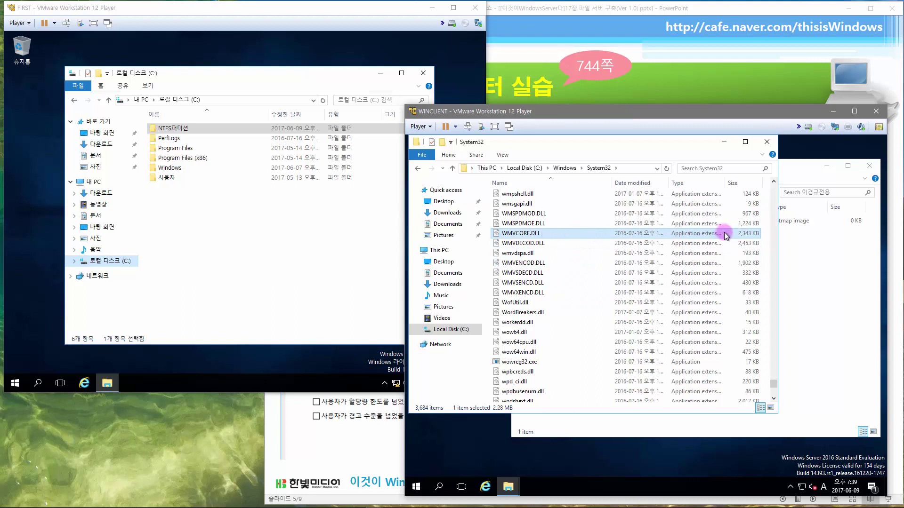
right_click(531, 234)
click(554, 299)
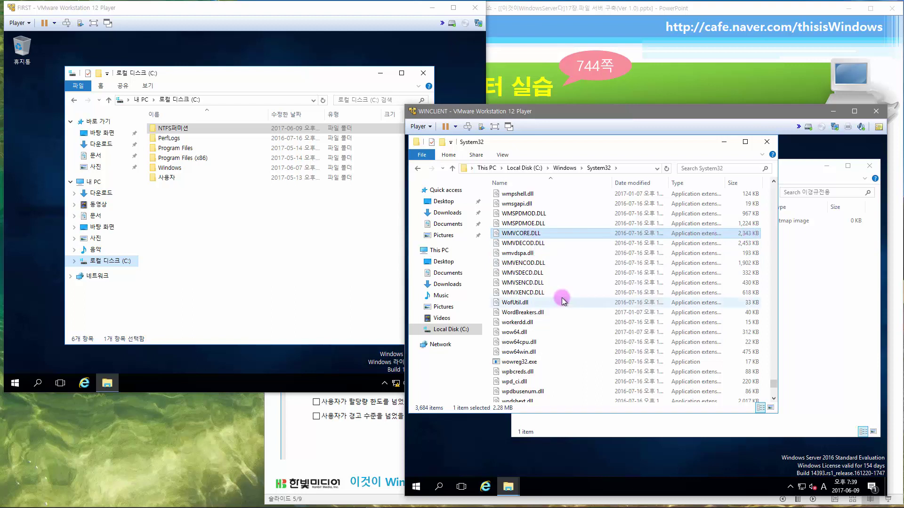
- Minimize System32 and paste WMVCORE.DLL three times into the user's network folder
click(724, 145)
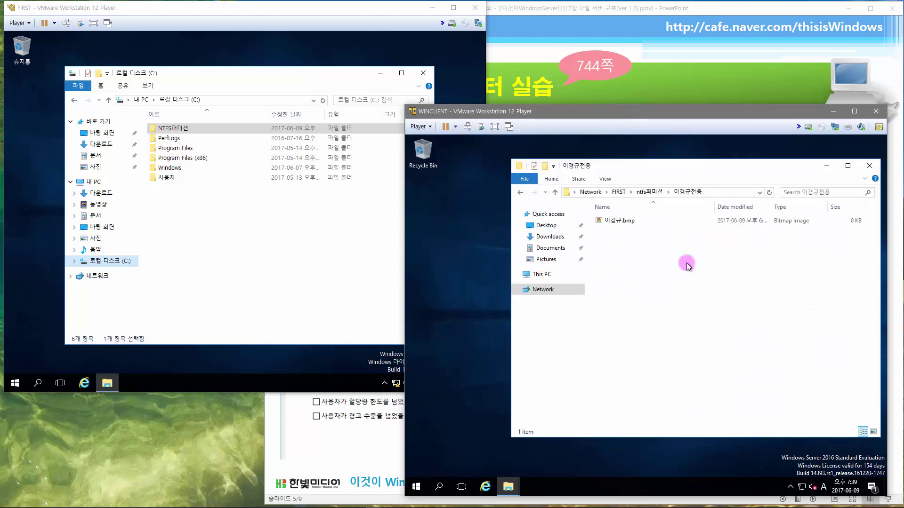
key(ctrl+v)
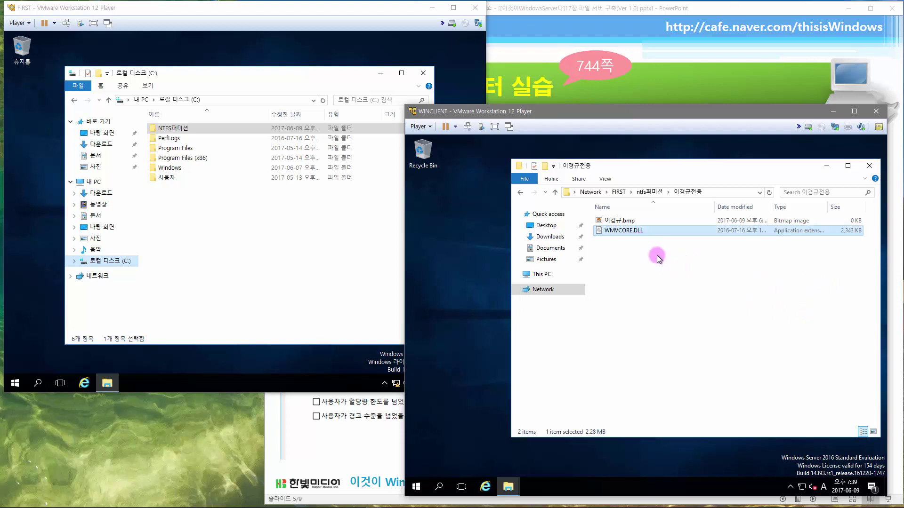
key(ctrl+v)
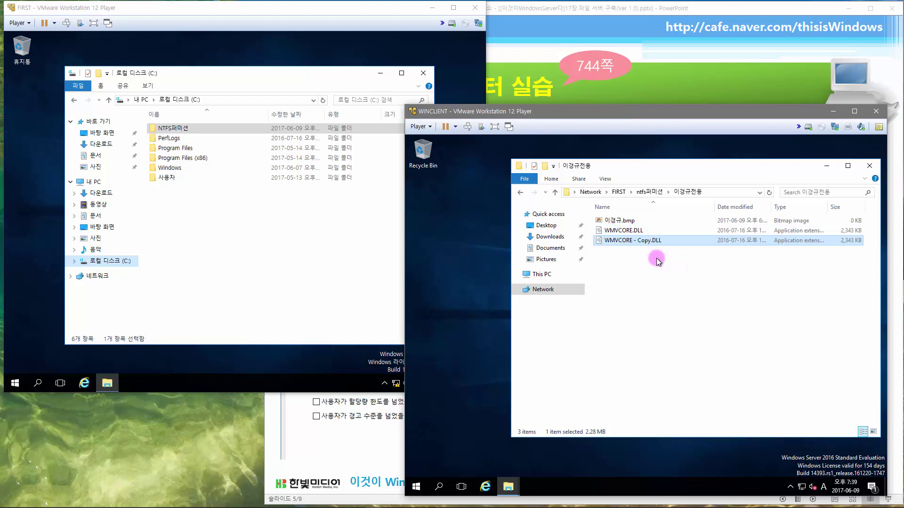
key(ctrl+v)
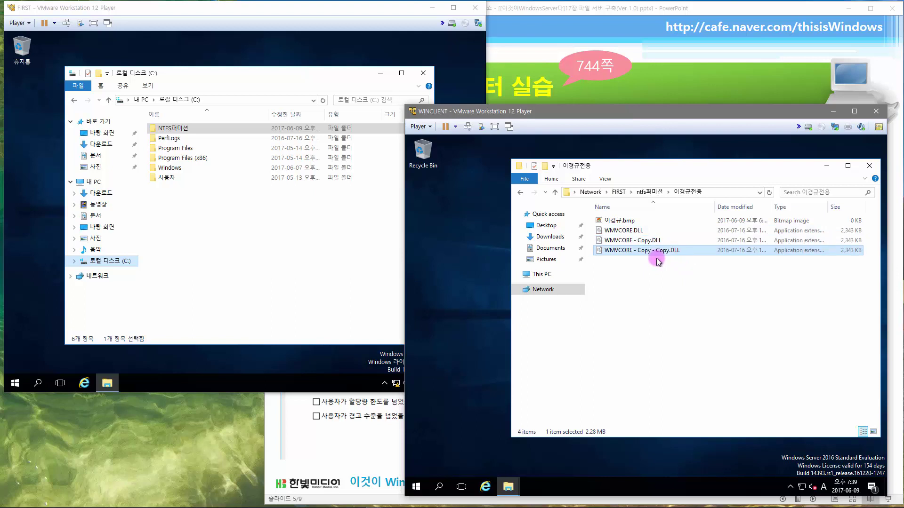
- Paste a fourth WMVCORE copy; the next paste fails with 'not enough space', retry then cancel
key(ctrl+v)
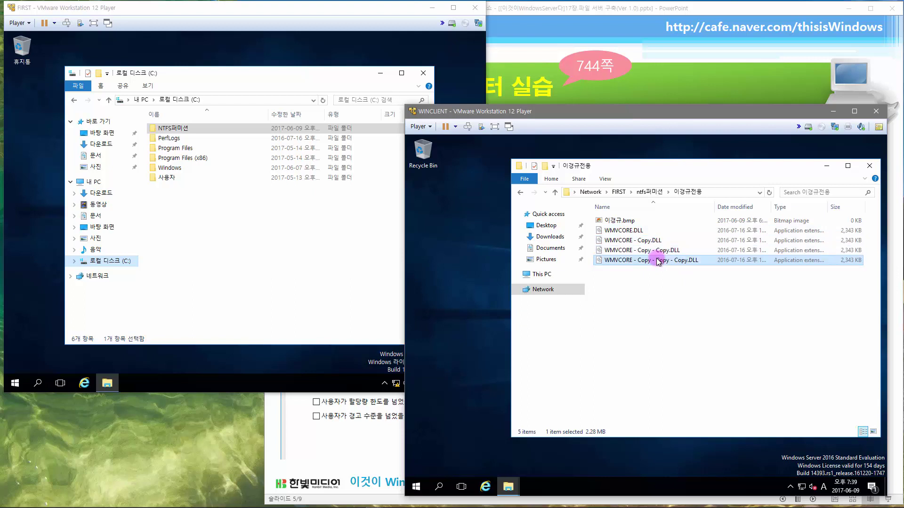
key(ctrl+v)
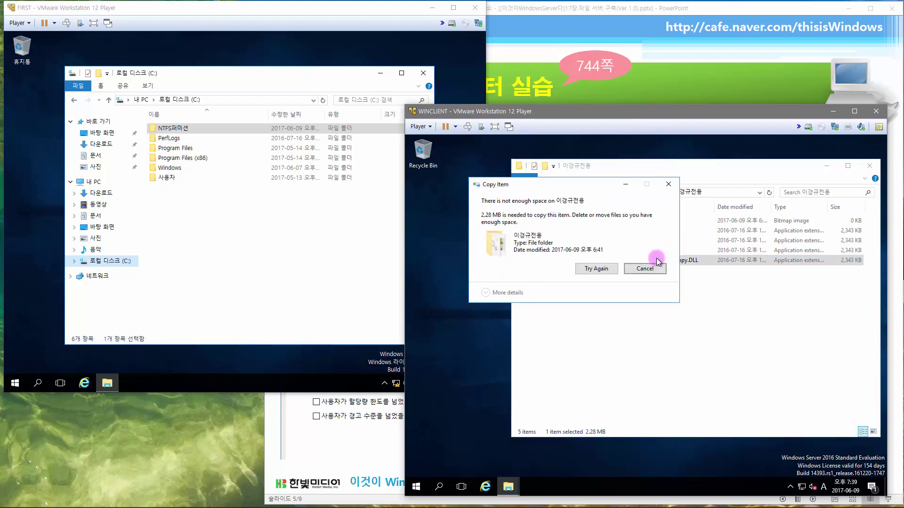
drag(609, 188, 589, 254)
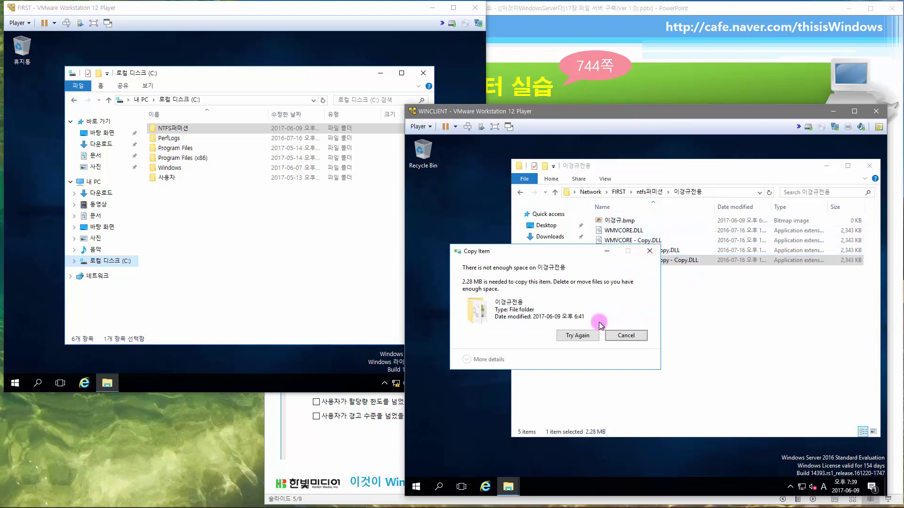
click(592, 337)
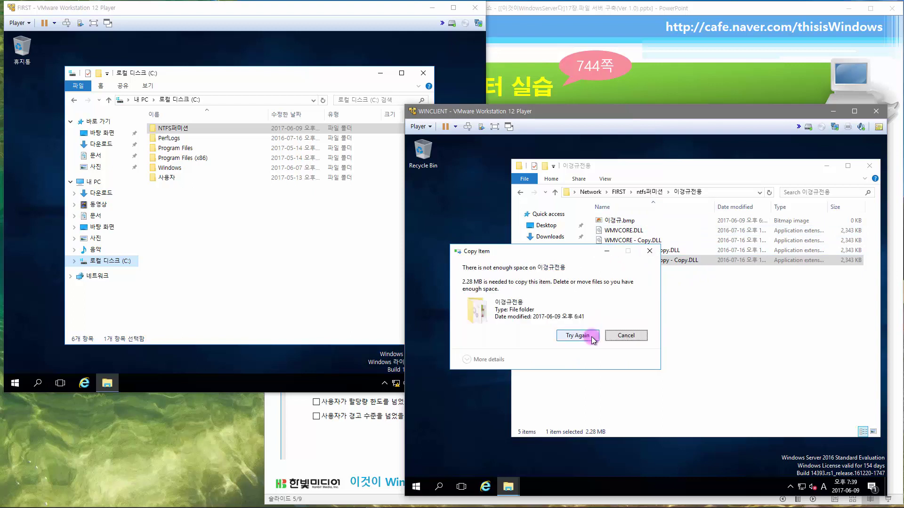
click(614, 337)
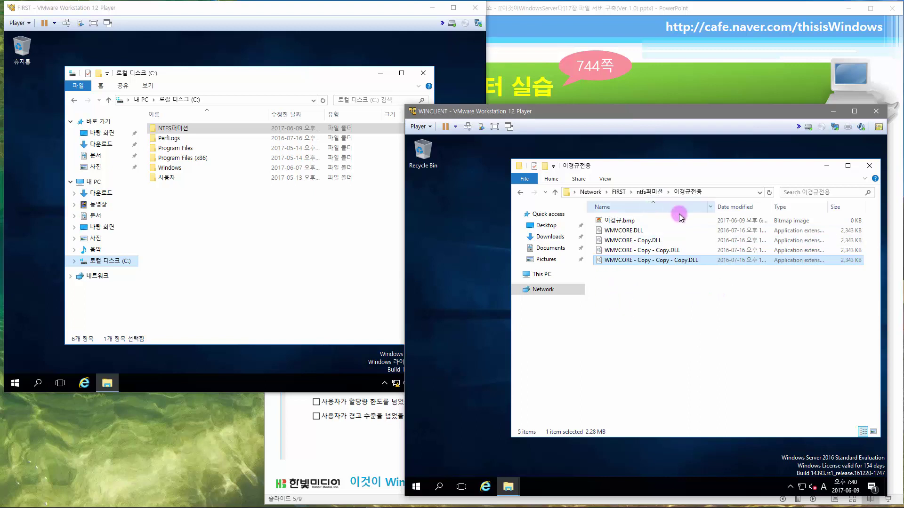
- Clear the file selection and sign out of the current WINCLIENT user
click(679, 291)
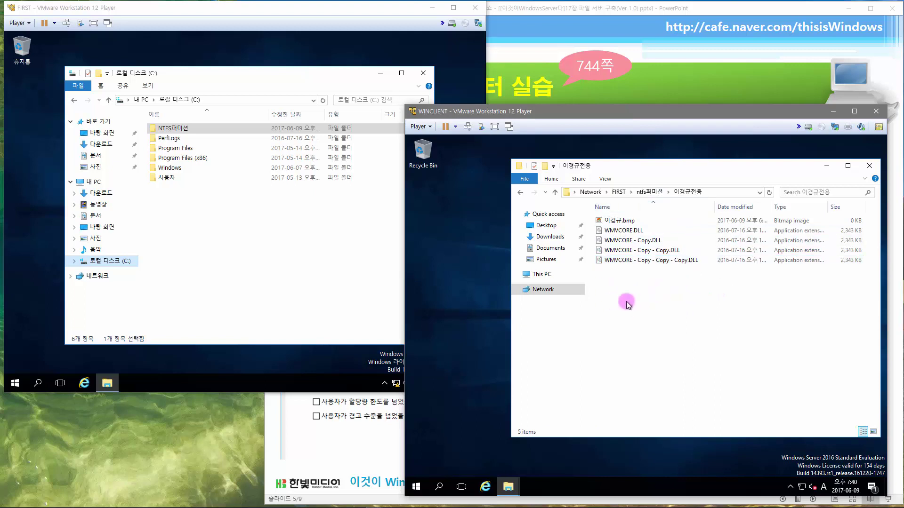
right_click(418, 484)
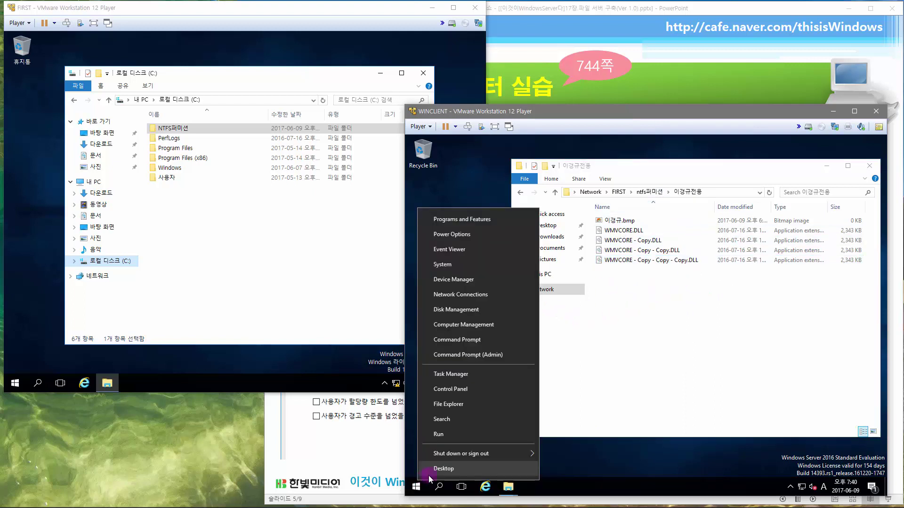
mouse_move(490, 453)
click(559, 458)
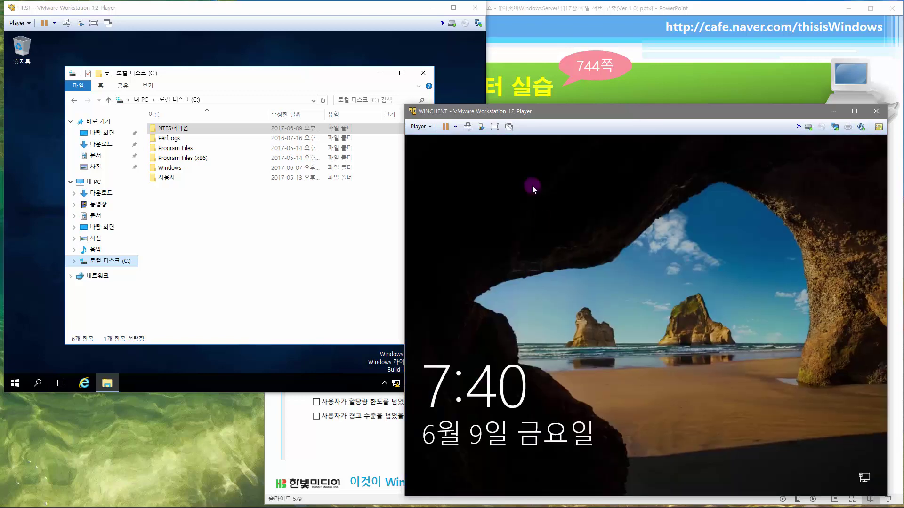
- Sign in as another domain user with their user name and password, then launch File Explorer
click(468, 127)
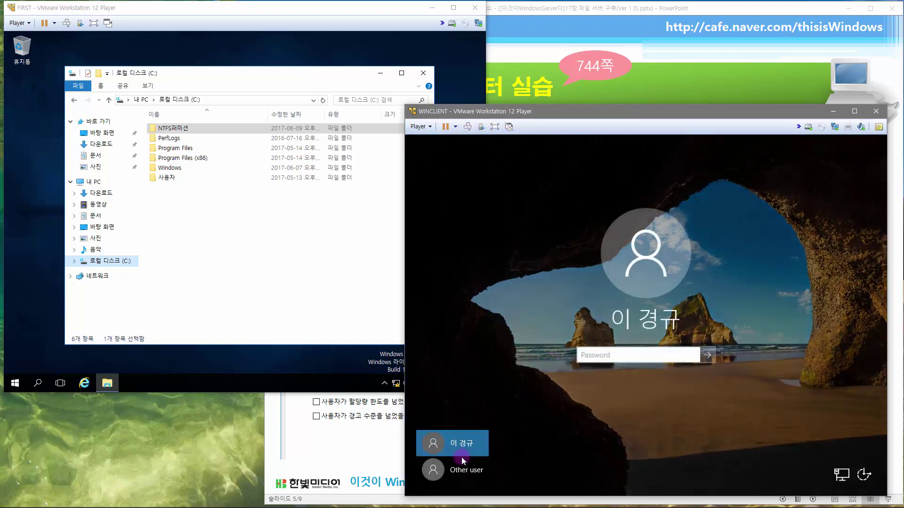
click(457, 469)
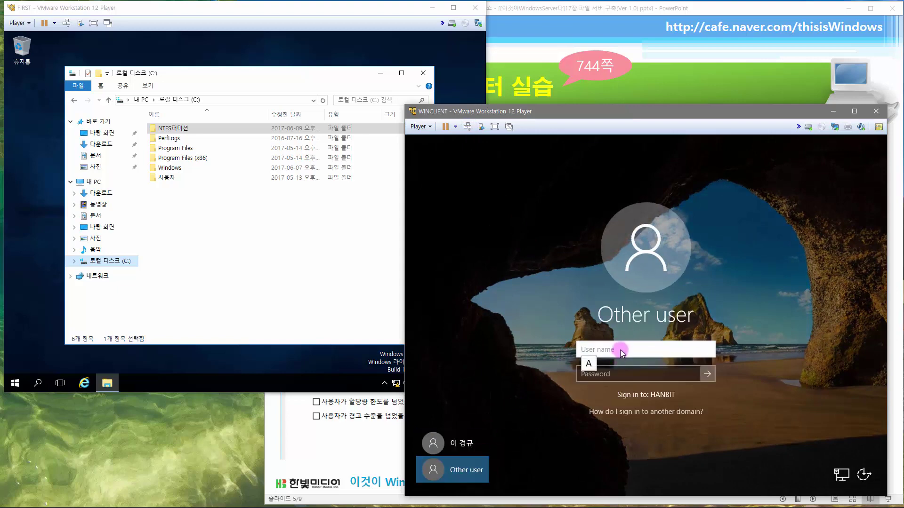
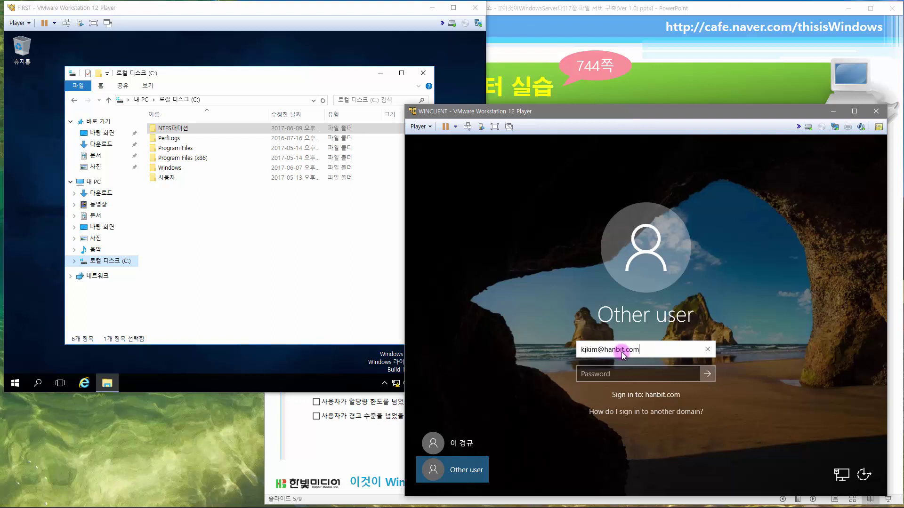
key(Tab)
text(P@ssw0rd)
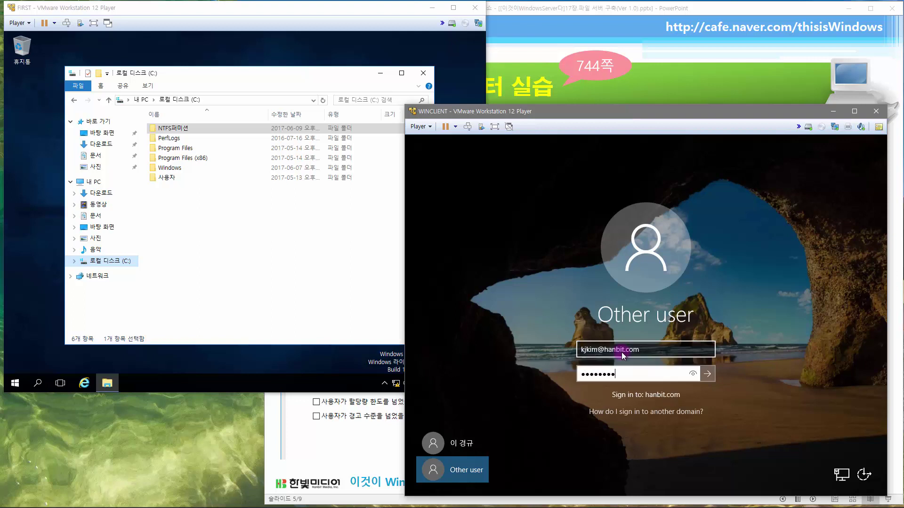
key(Return)
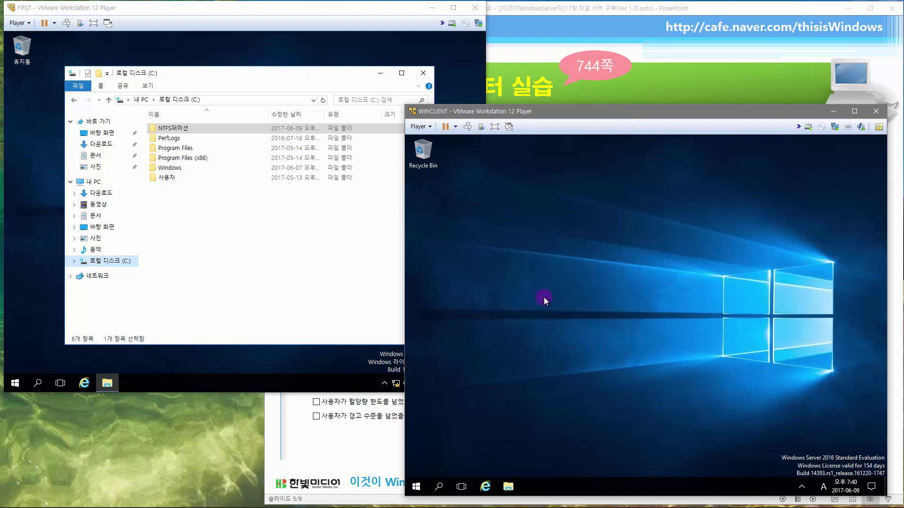
click(507, 488)
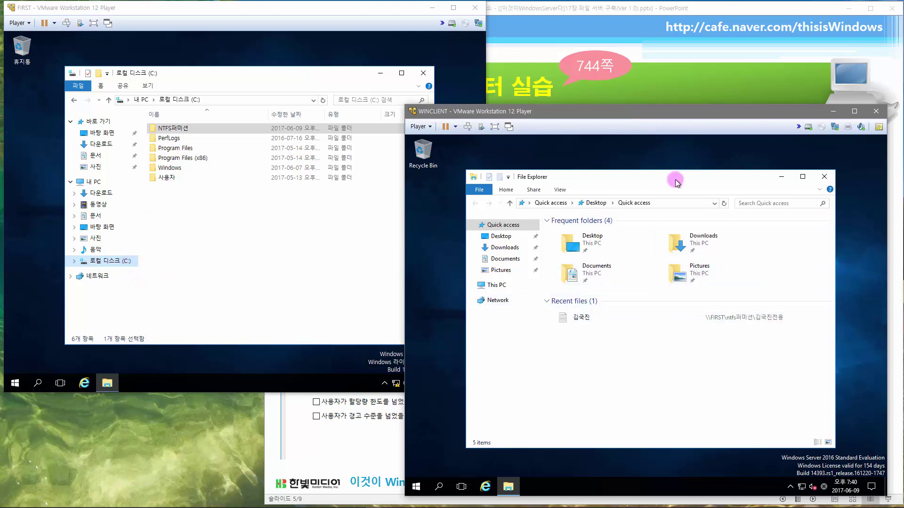
- Open the user's private folder on \\FIRST\ntfs퍼미션, then open a second File Explorer window
click(684, 207)
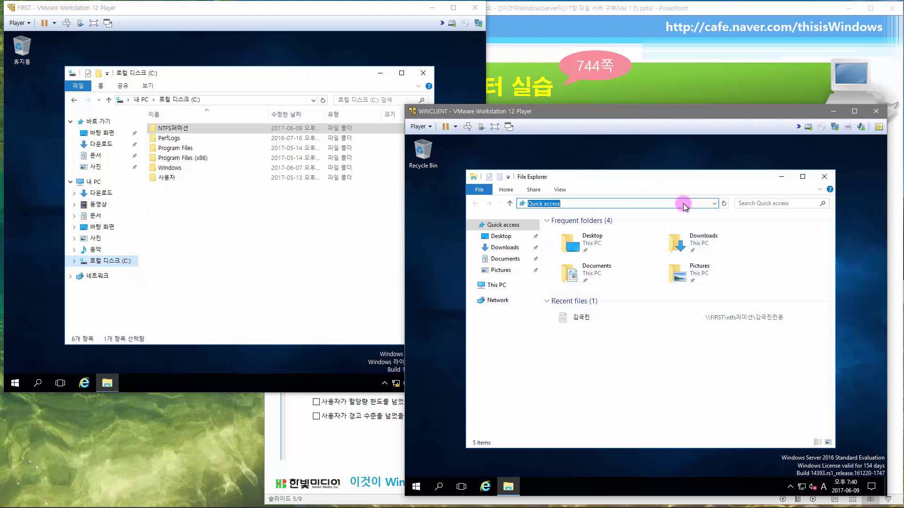
text(\\FIRST\)
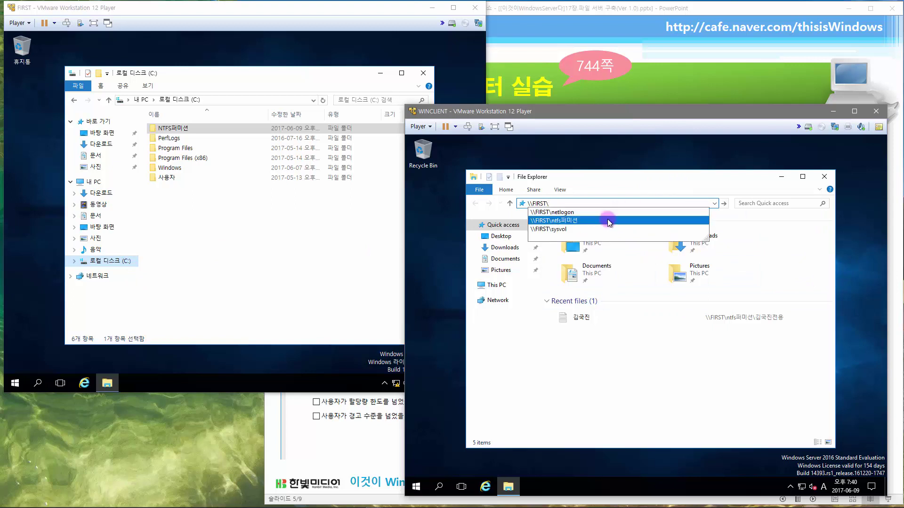
click(608, 223)
double_click(594, 242)
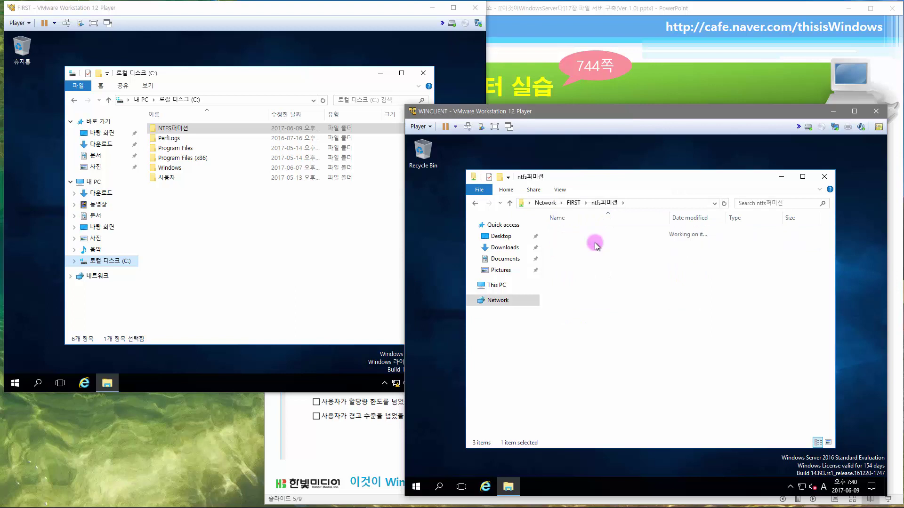
drag(614, 183, 675, 180)
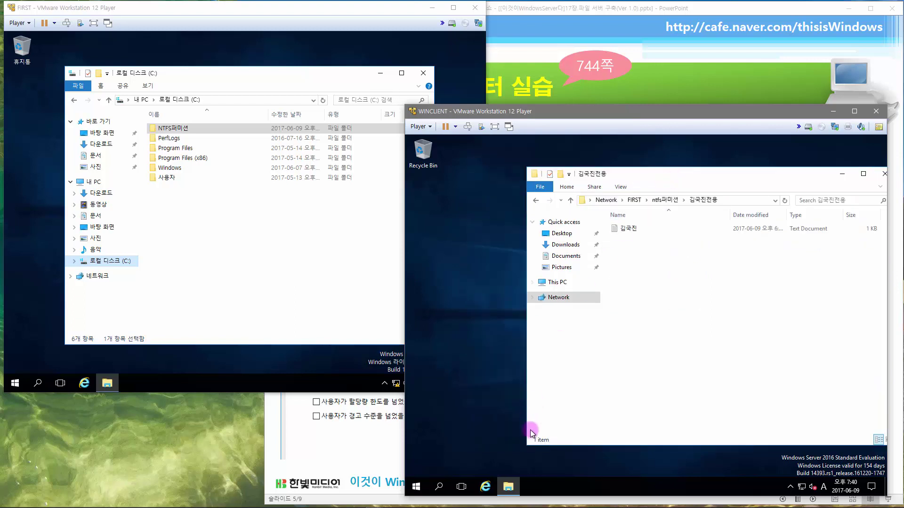
click(508, 488)
click(508, 488)
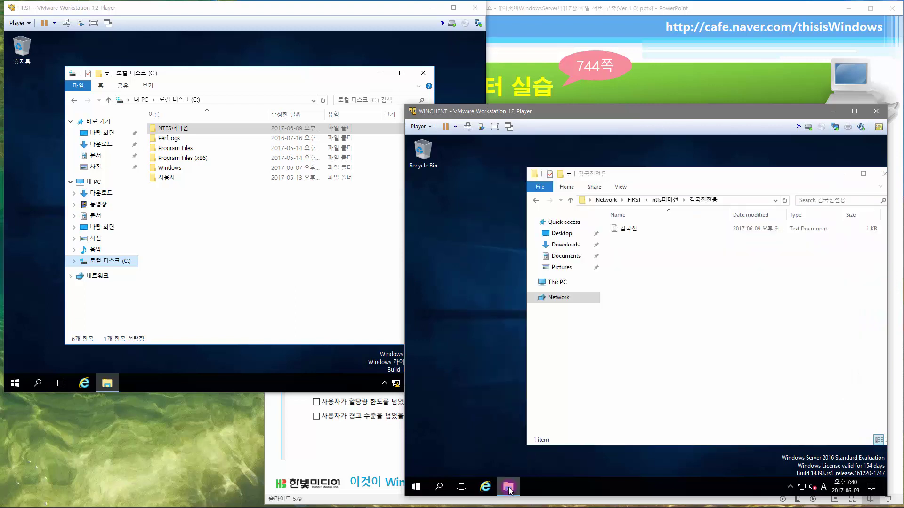
right_click(509, 488)
click(519, 441)
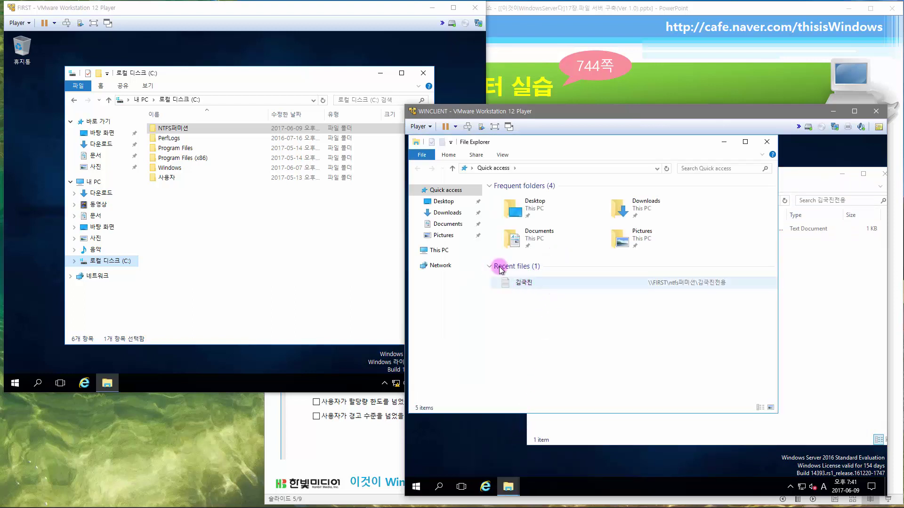
- Browse to C:\Program Files and check the size of Common Files in its properties
click(440, 254)
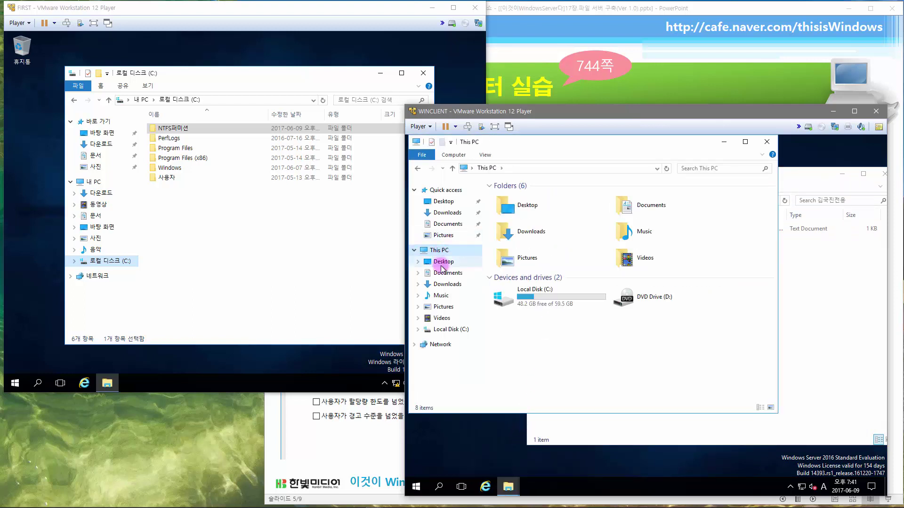
click(446, 330)
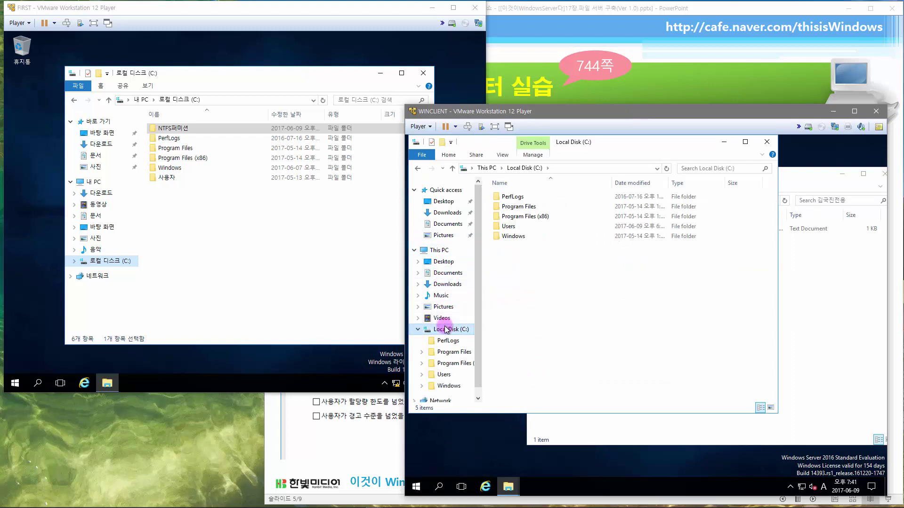
double_click(521, 207)
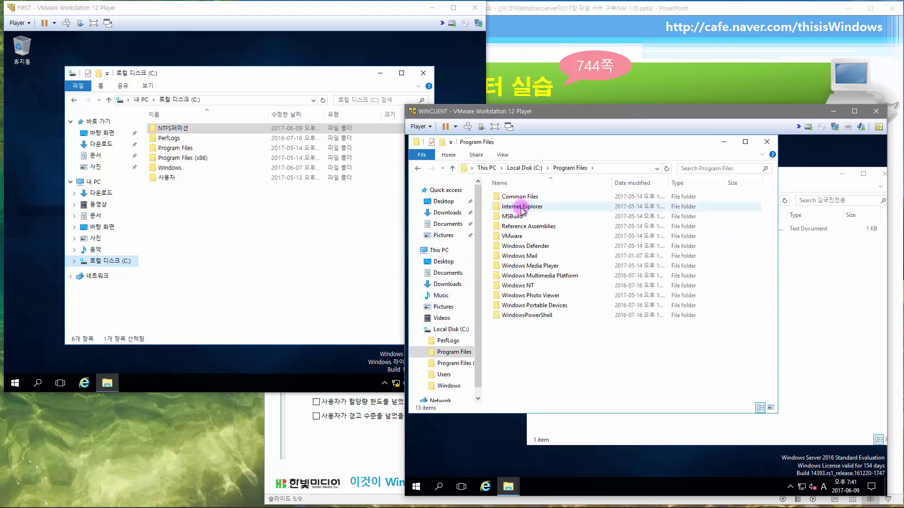
right_click(523, 198)
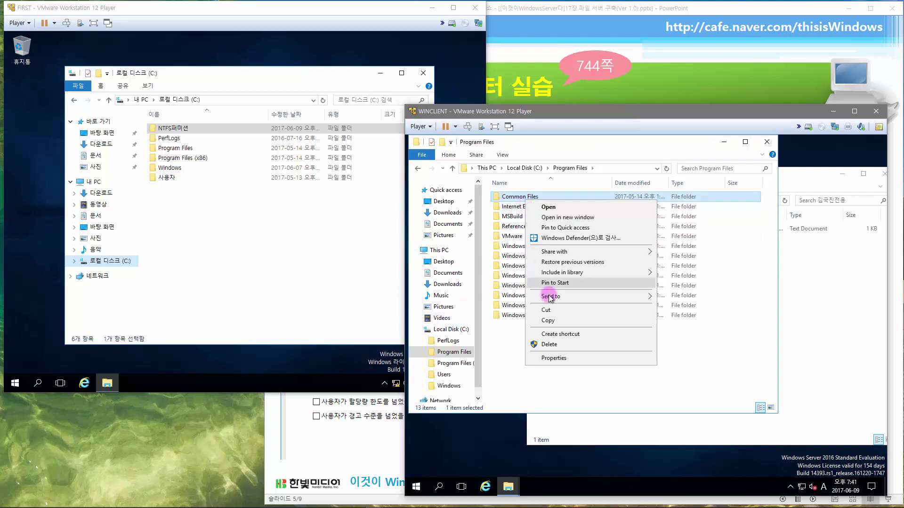
click(560, 358)
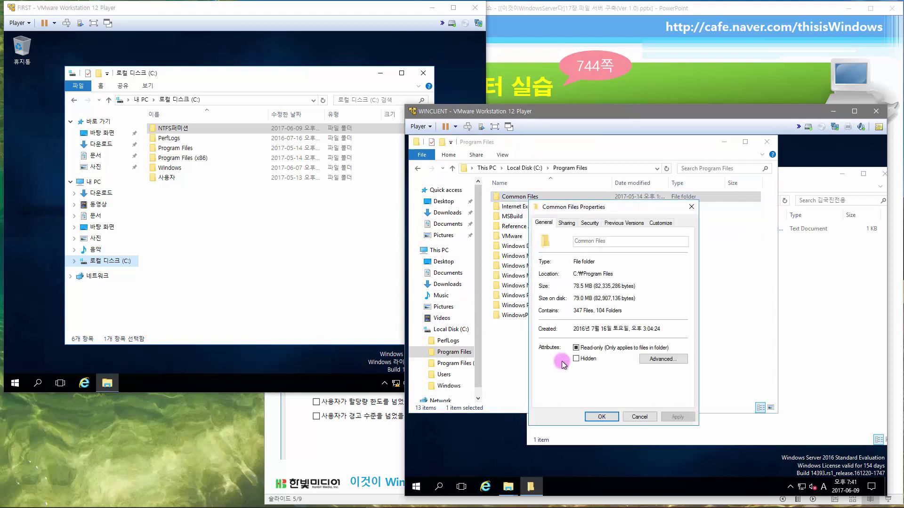
click(640, 417)
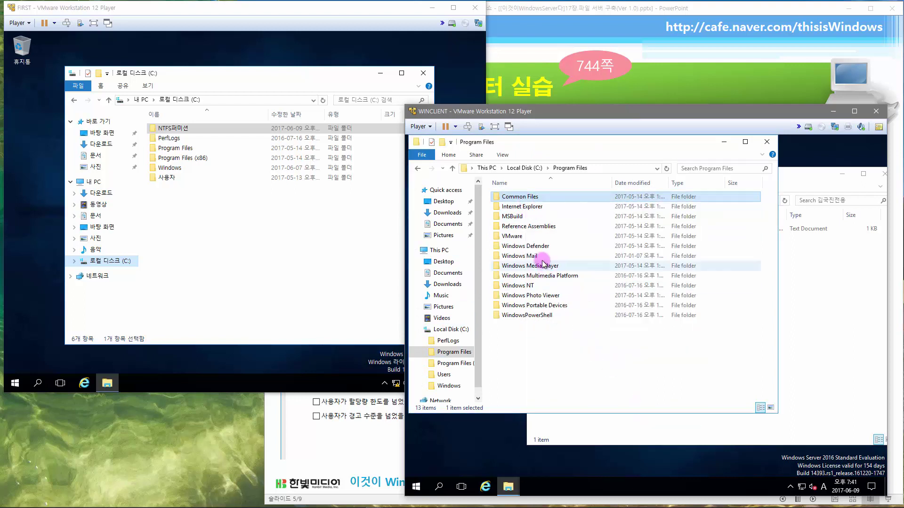
- Paste Common Files twice into the user's folder, cancelling the 'not enough space' error
click(809, 332)
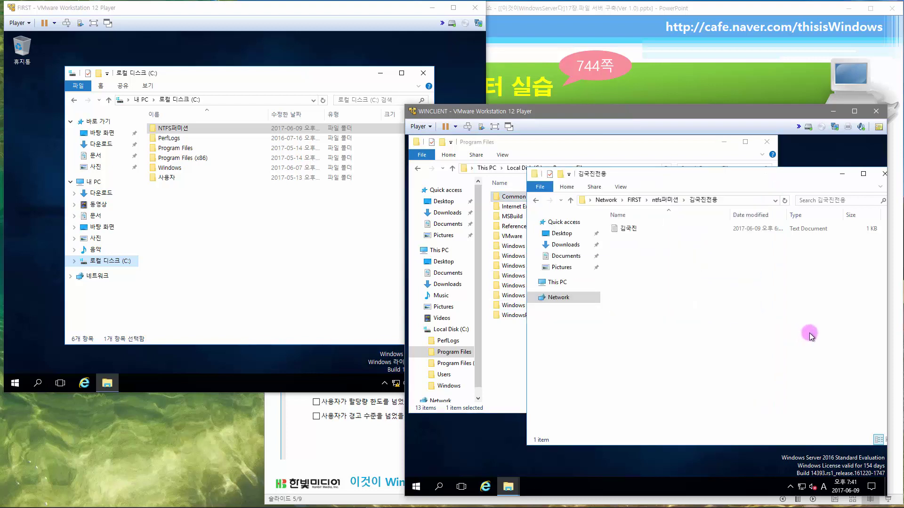
key(ctrl+v)
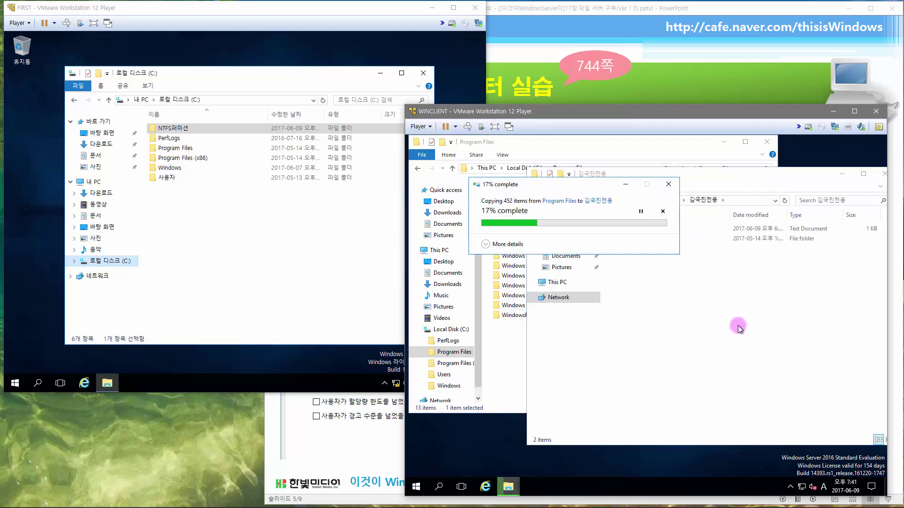
click(724, 142)
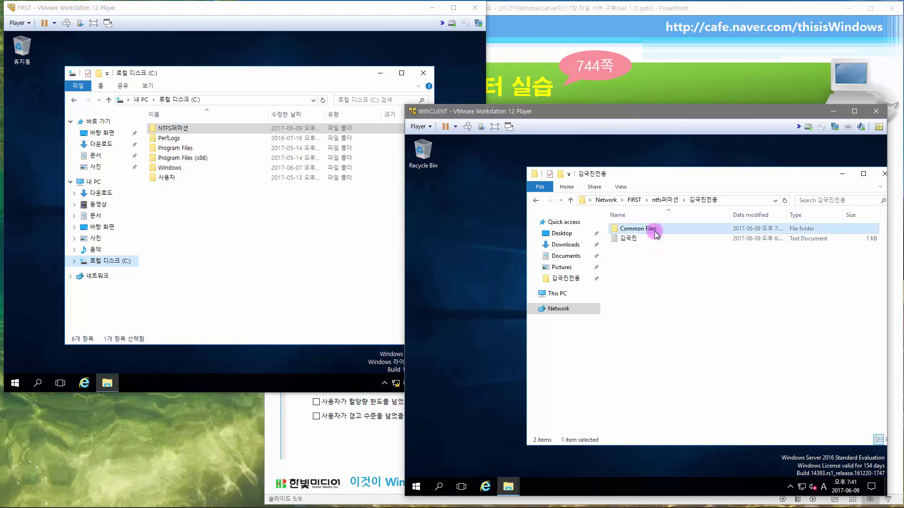
key(ctrl+c)
key(ctrl+v)
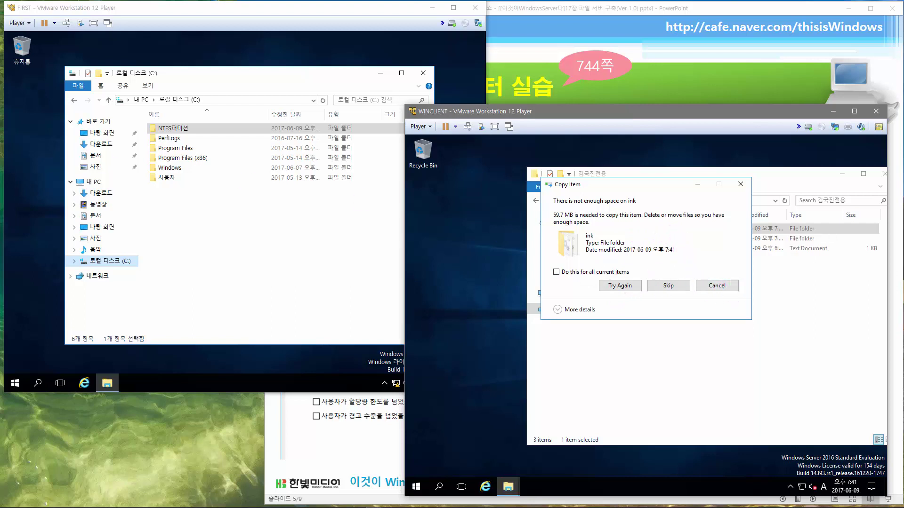
click(726, 285)
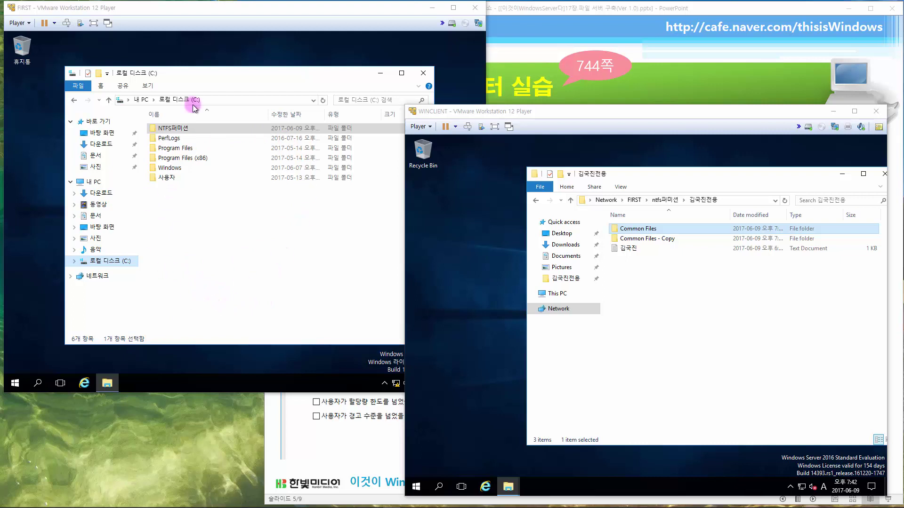
- On FIRST, open the C: drive's Quota Entries window from Properties and maximize it
click(270, 231)
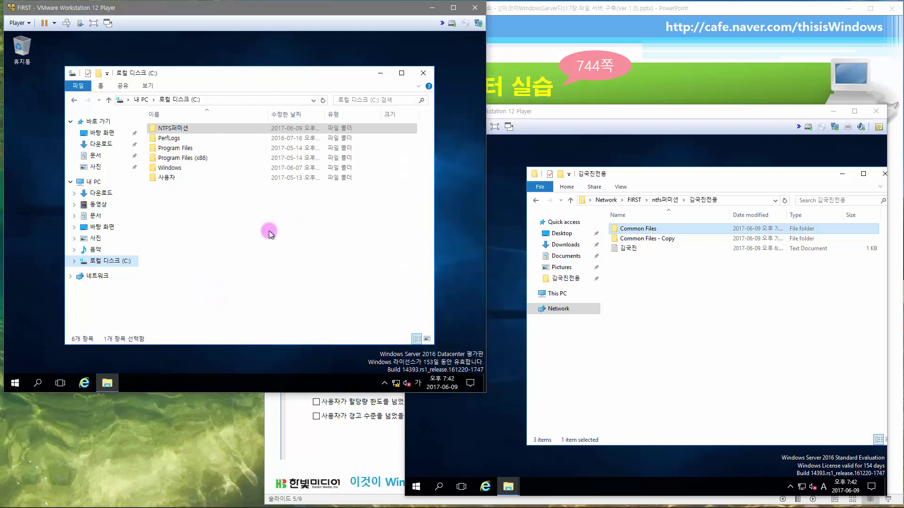
right_click(119, 262)
click(146, 254)
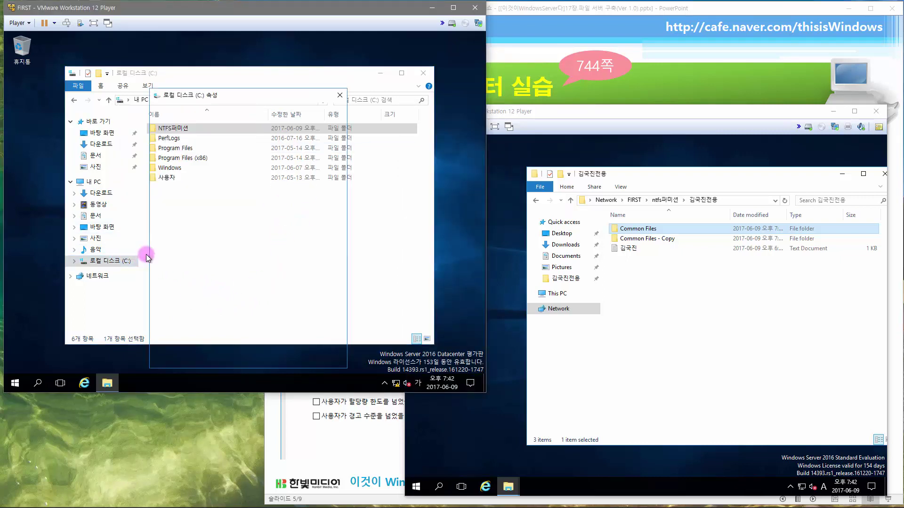
click(311, 112)
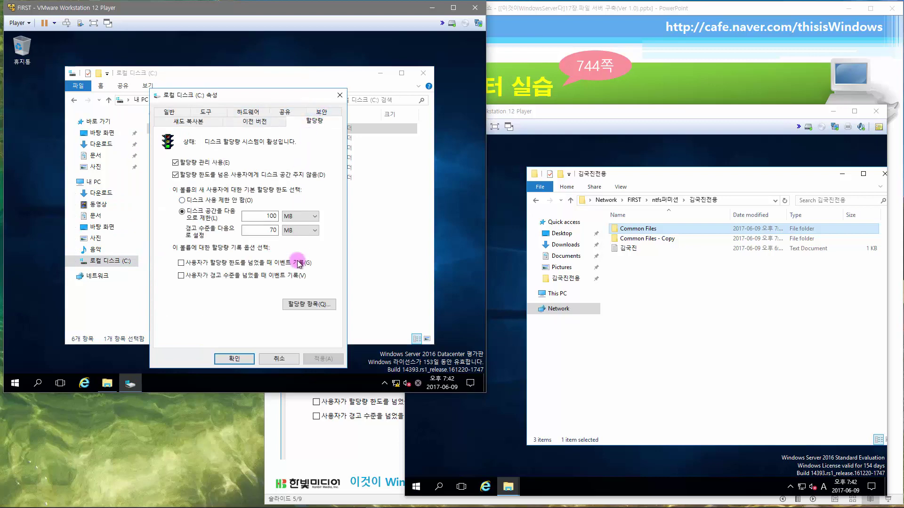
click(307, 304)
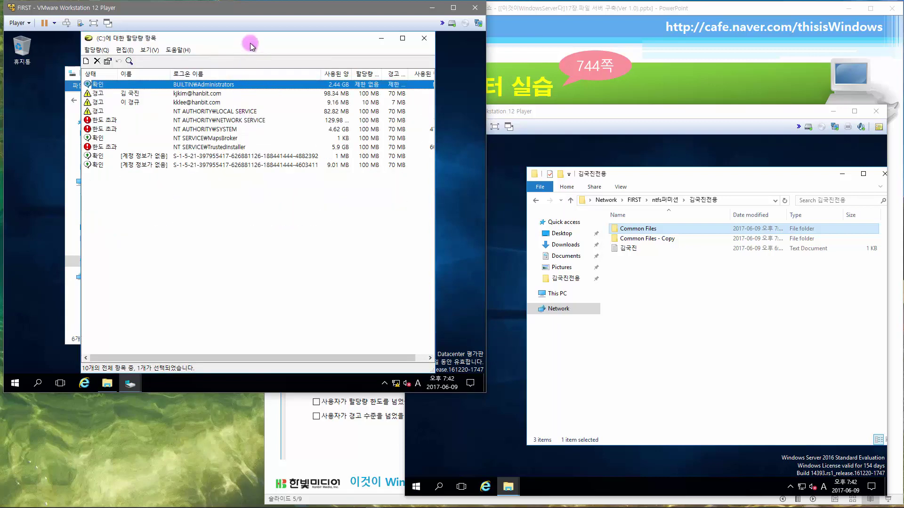
double_click(250, 43)
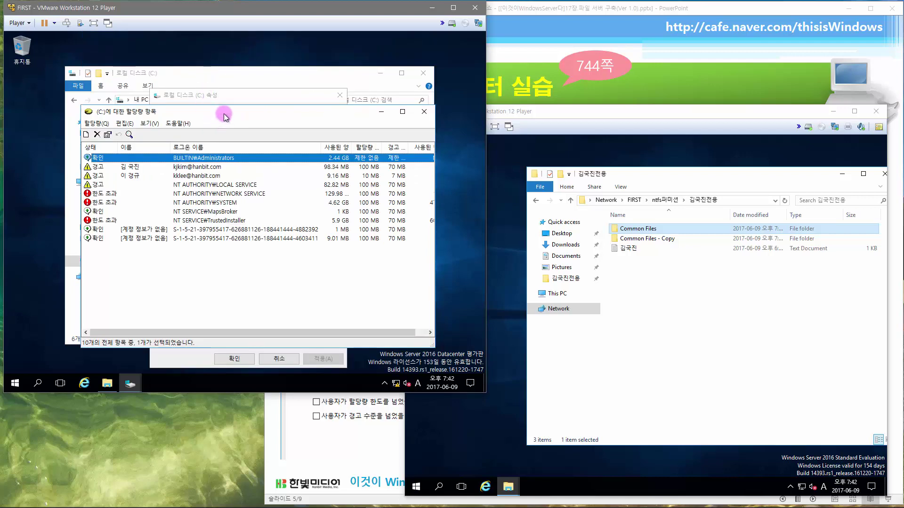
double_click(224, 114)
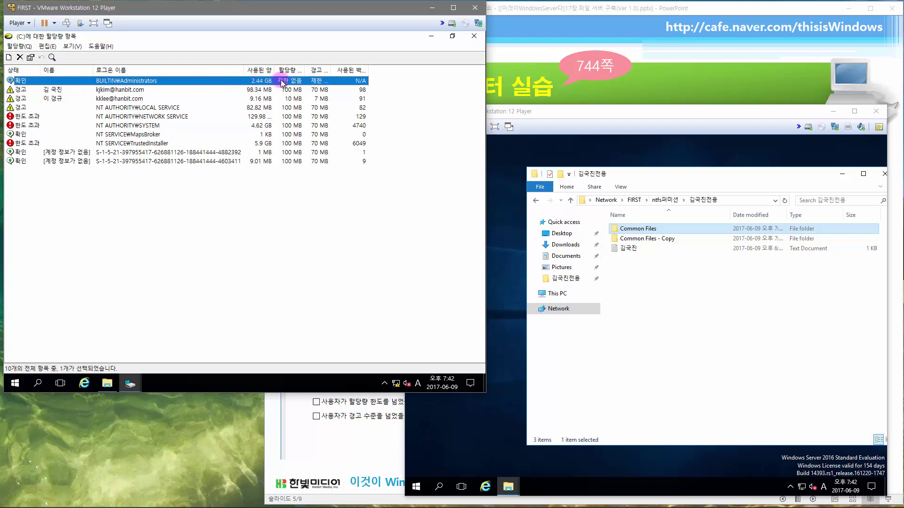
- Review the quota entries, including the users at 98.34 MB and 9.16 MB, then return to the lecture slide
click(123, 90)
click(126, 99)
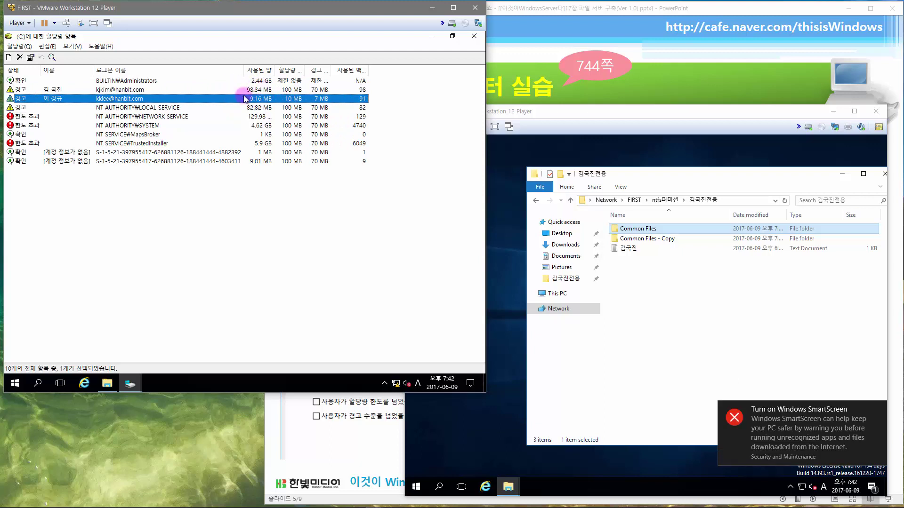
click(144, 117)
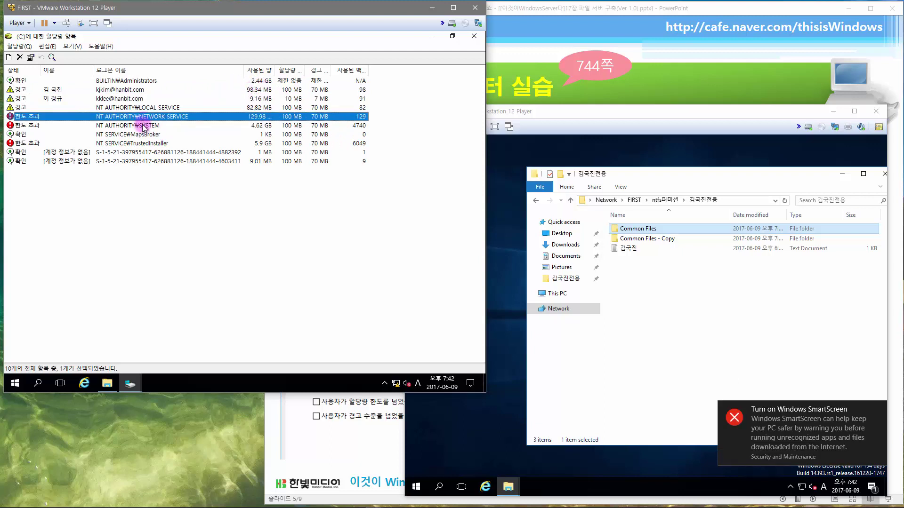
click(144, 125)
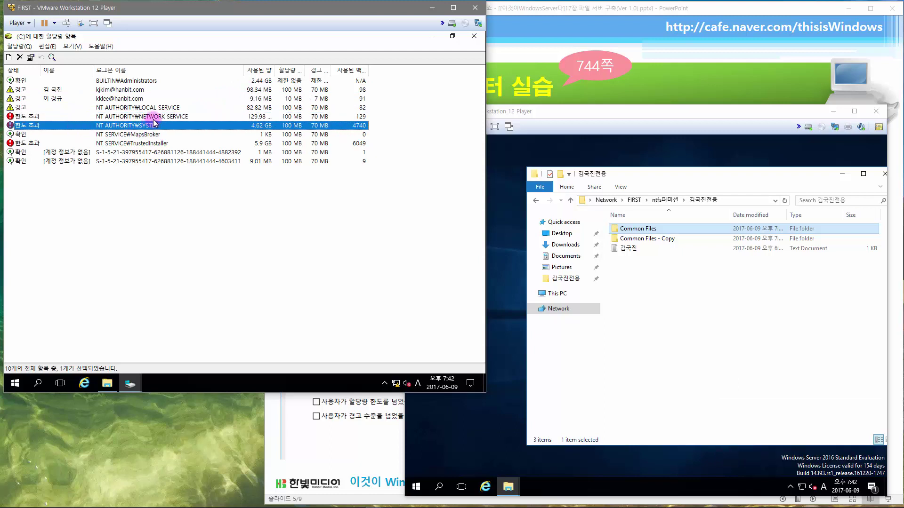
click(154, 118)
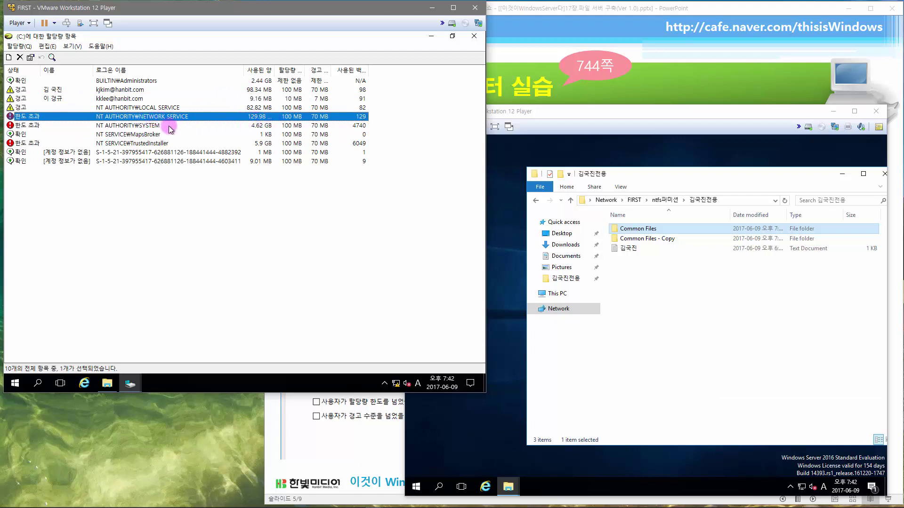
key(Down)
key(Down)
key(Down)
click(143, 116)
click(126, 83)
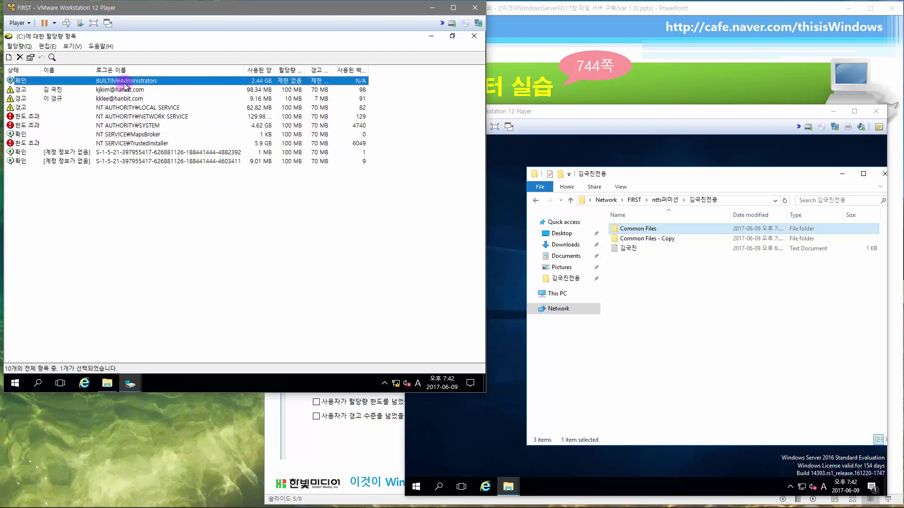
click(113, 93)
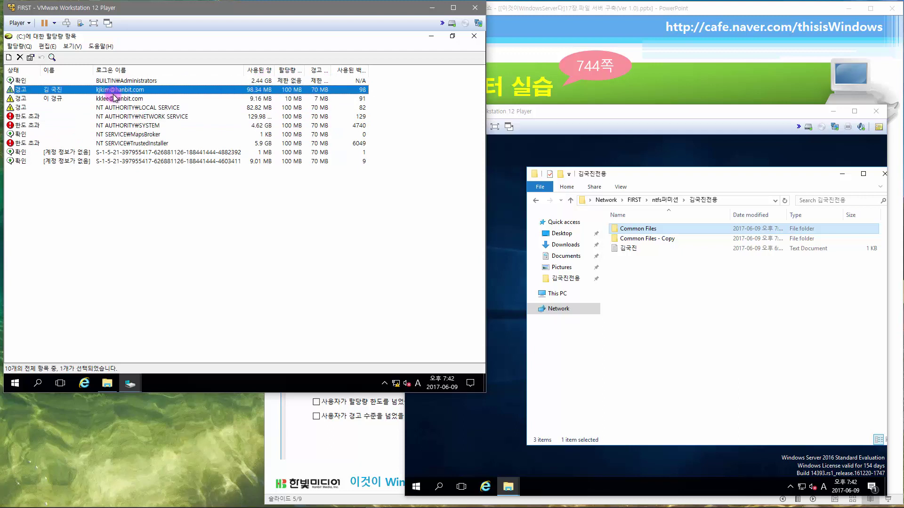
click(117, 100)
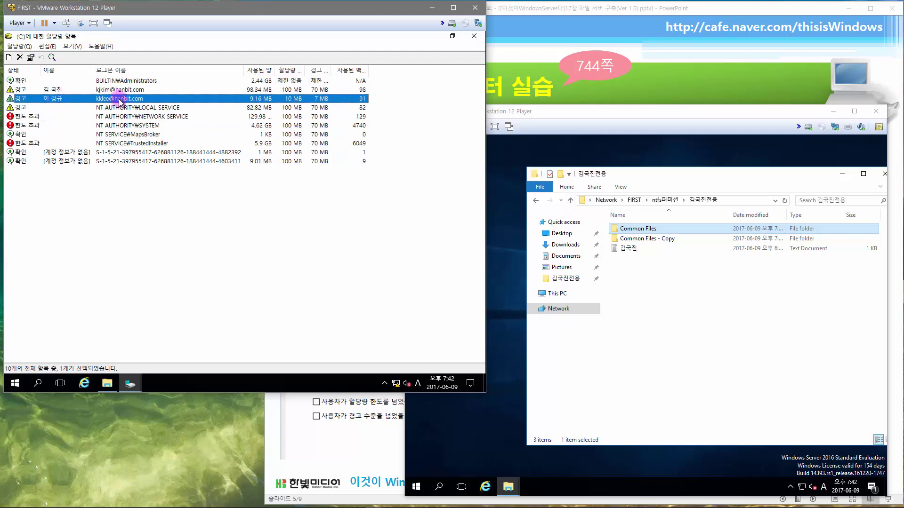
click(611, 15)
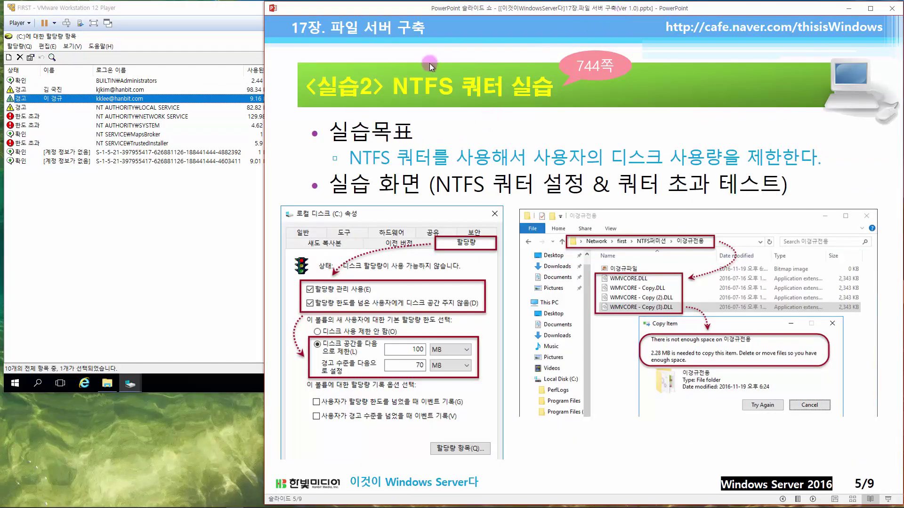